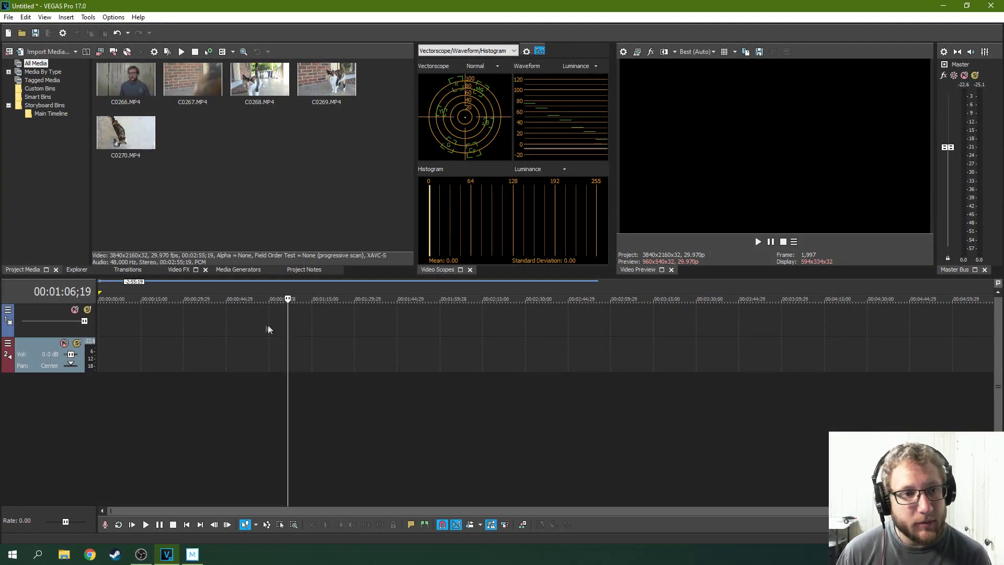
Step: Place the clips C0270, C0268 and C0269 one after another on the video track, with gaps between them
left_click_drag(140, 151, 115, 316)
left_click_drag(255, 83, 187, 316)
left_click_drag(327, 83, 272, 314)
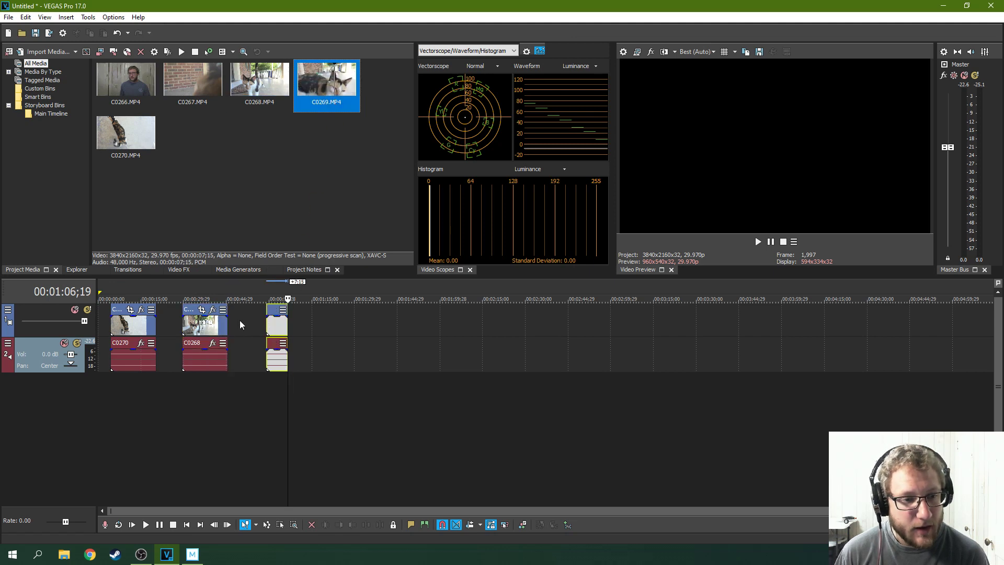
left_click(239, 320)
left_click(115, 324)
left_click(189, 324)
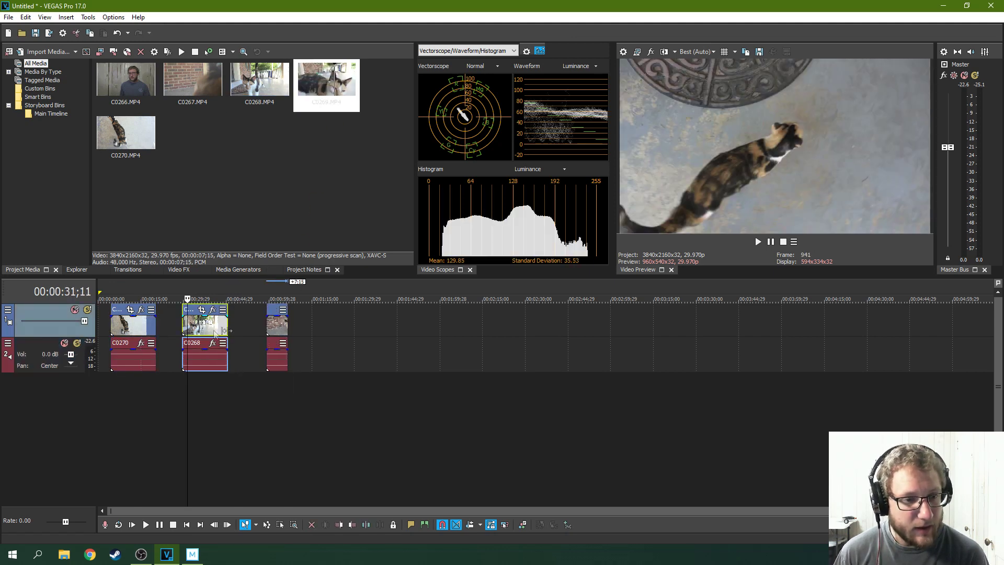
left_click(276, 325)
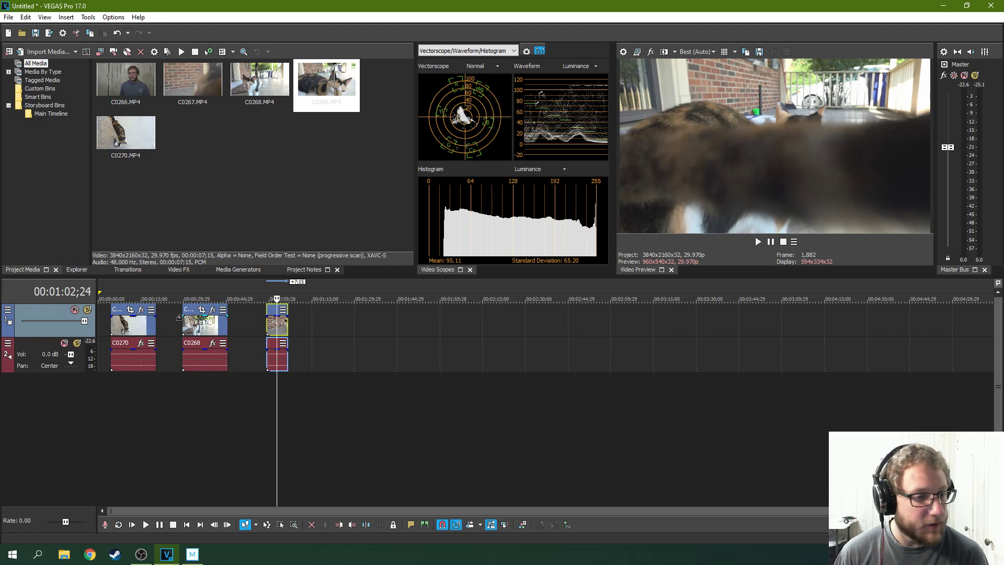
Step: Mute the audio track and enable Ignore Event Grouping
left_click(65, 343)
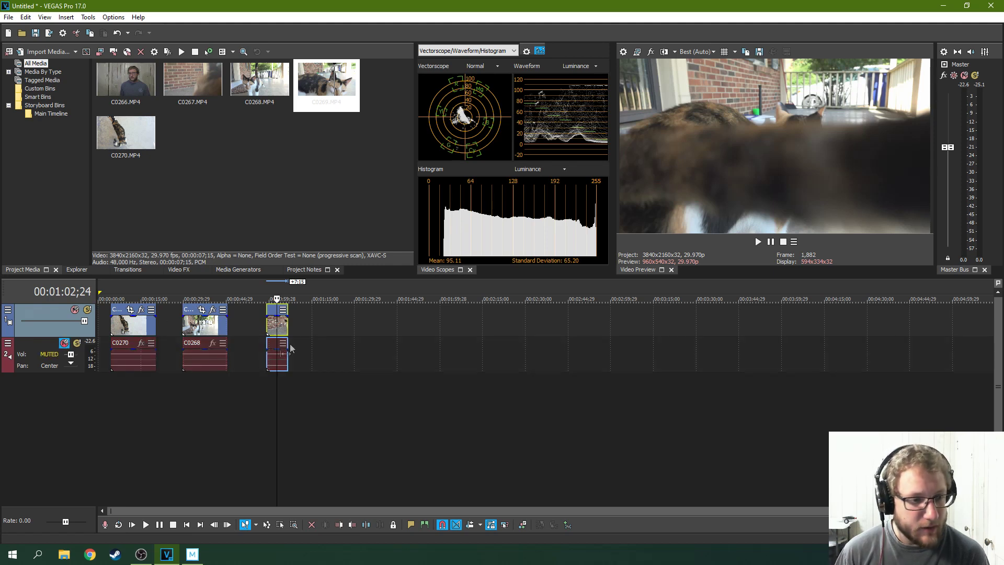
left_click(505, 524)
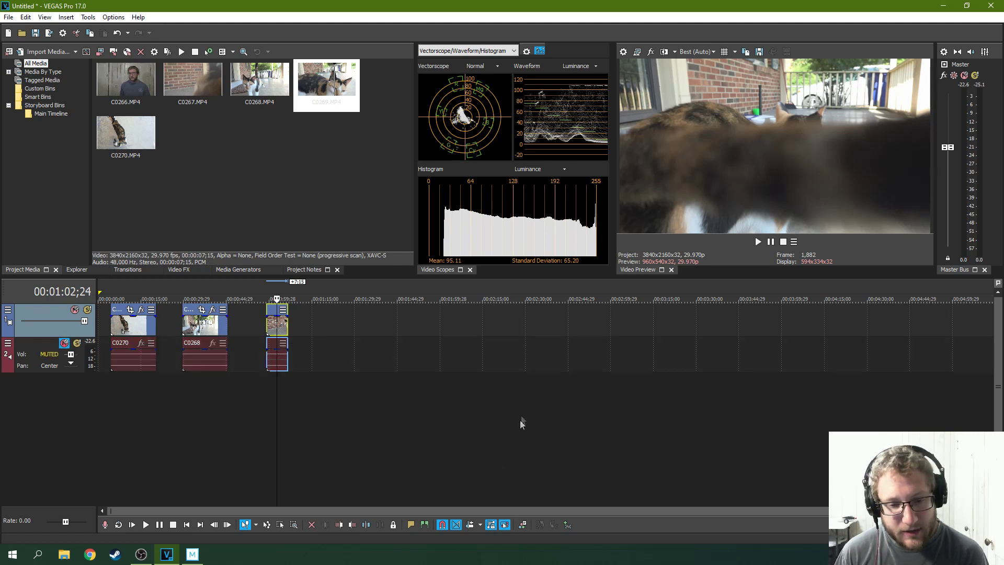
left_click(504, 525)
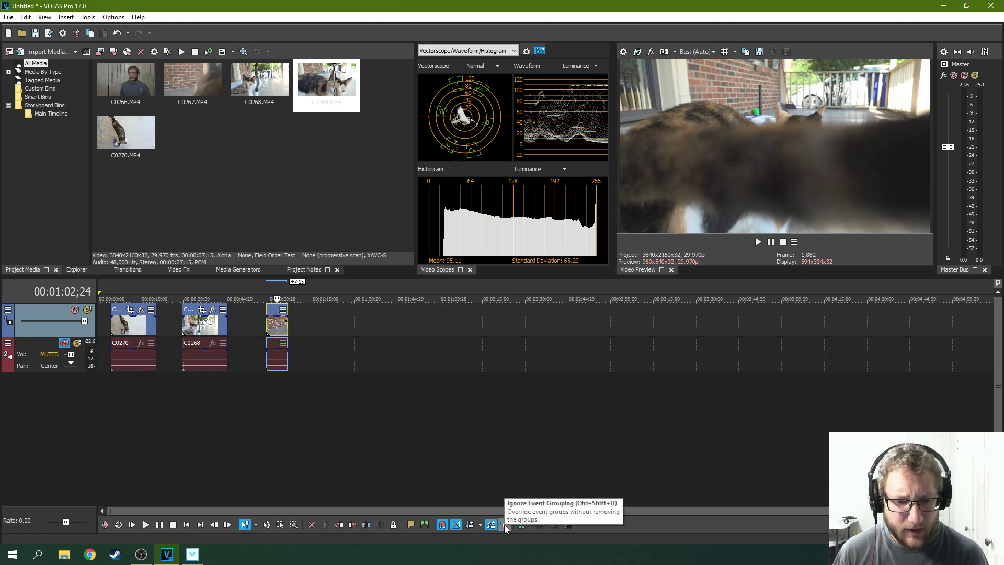
left_click(504, 524)
Step: Delete the audio events of all three clips, keeping their video
left_click(273, 355)
key("Delete")
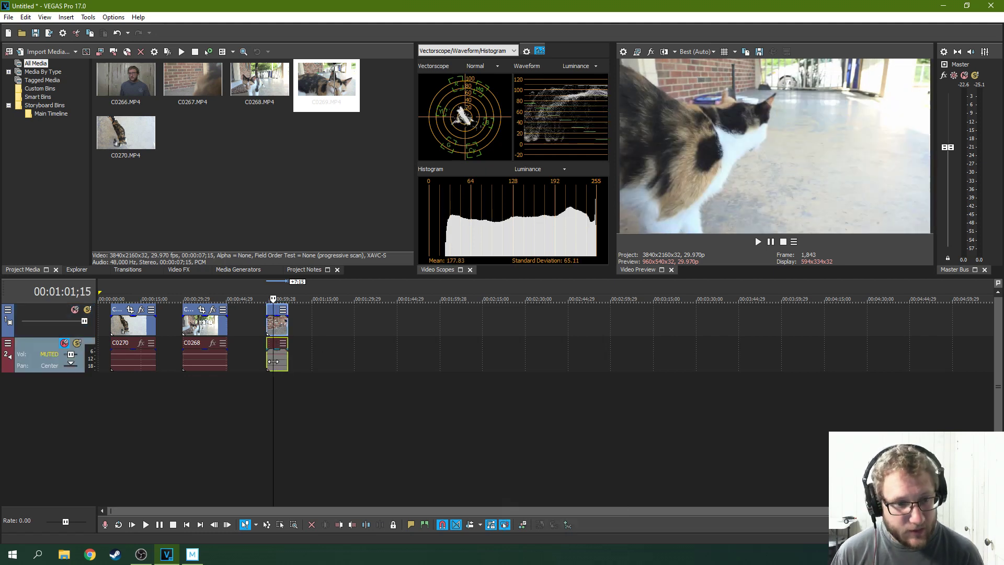
left_click(211, 353)
key("Delete")
left_click(126, 357)
key("Delete")
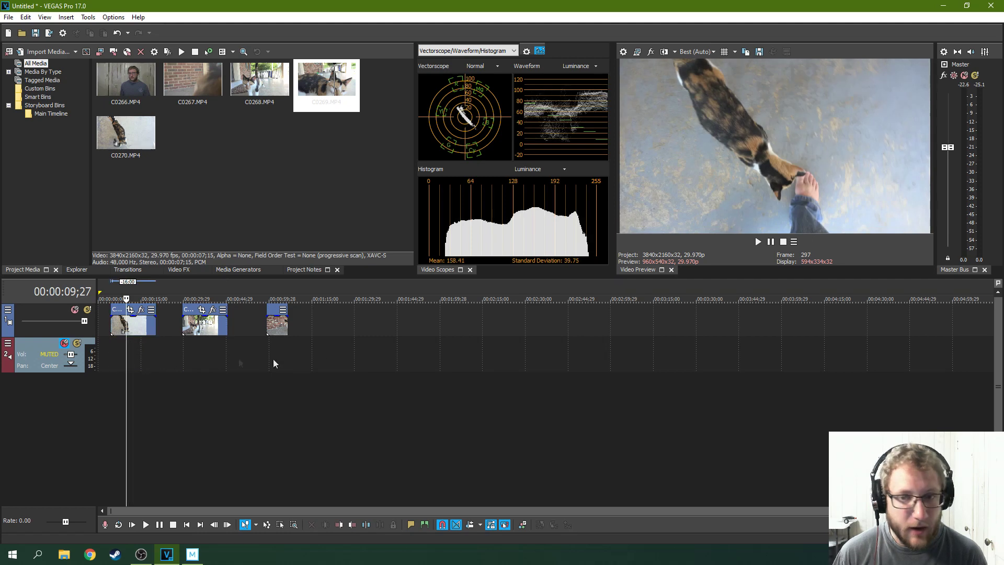
Step: Insert two additional video tracks above the existing video track
left_click(758, 241)
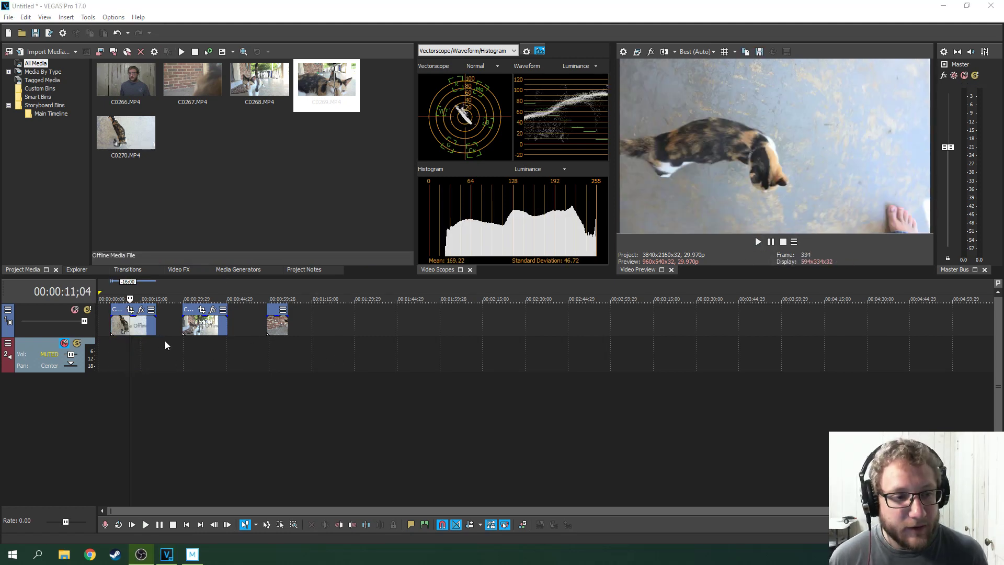
right_click(341, 316)
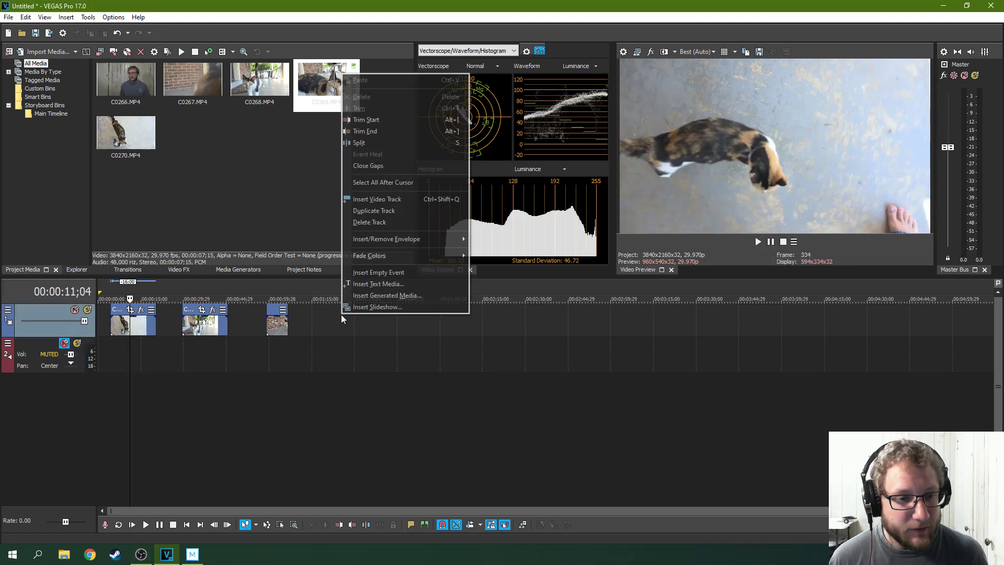
left_click(376, 203)
right_click(286, 306)
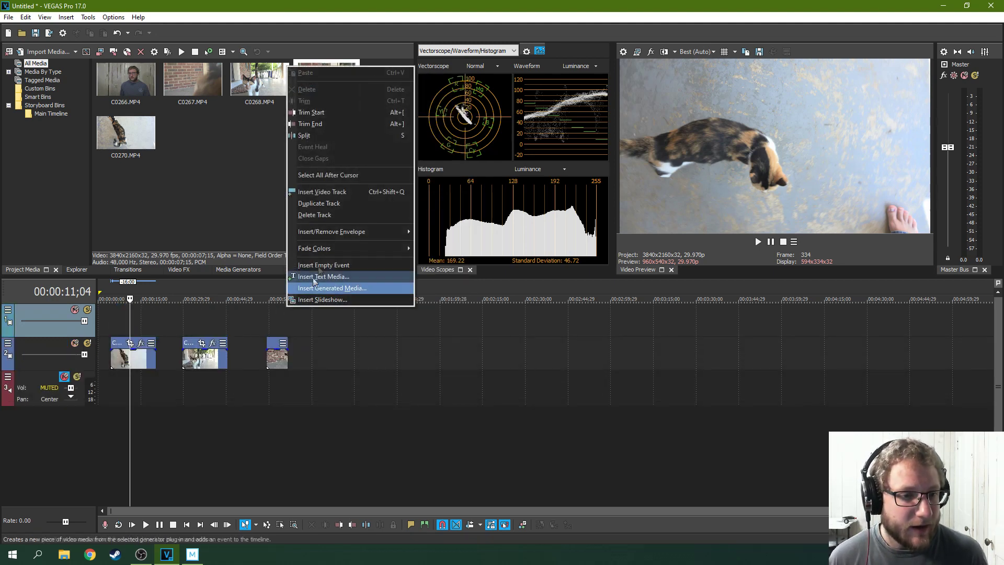
left_click(330, 192)
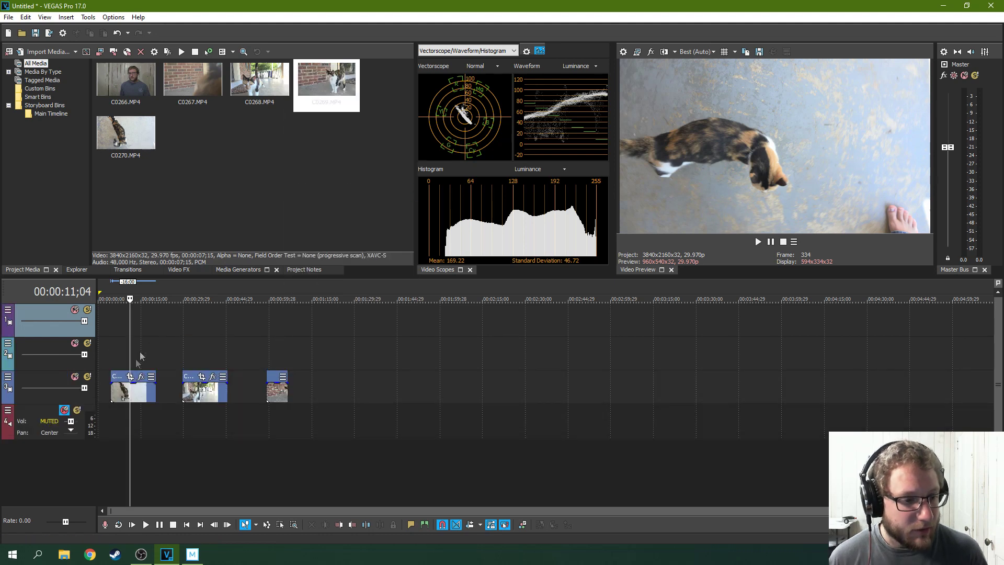
Step: Stack the clips at the start of the timeline: C0270 on track 3, C0268 on track 2 and C0269 on track 1
left_click_drag(132, 385, 120, 386)
left_click_drag(202, 385, 117, 353)
left_click_drag(272, 382, 104, 320)
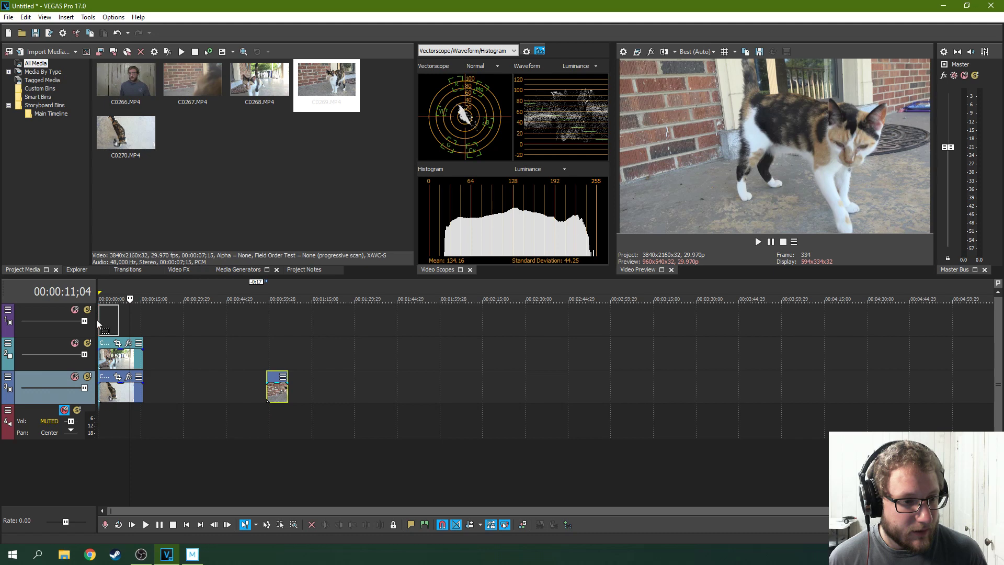
Step: Examine the stacked clips at several points in time, with the timeline enlarged
left_click(109, 356)
left_click(102, 356)
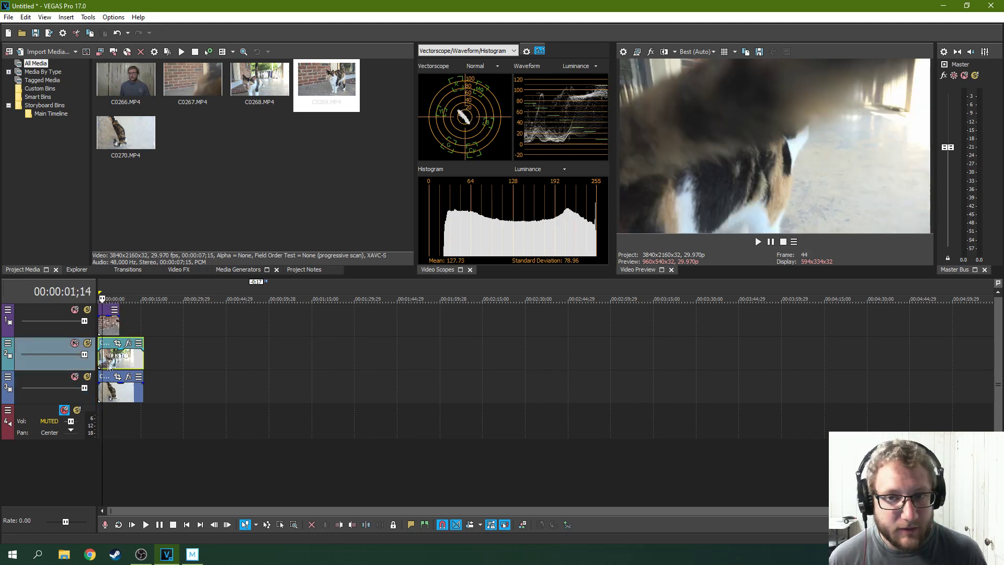
left_click(113, 356)
left_click(131, 364)
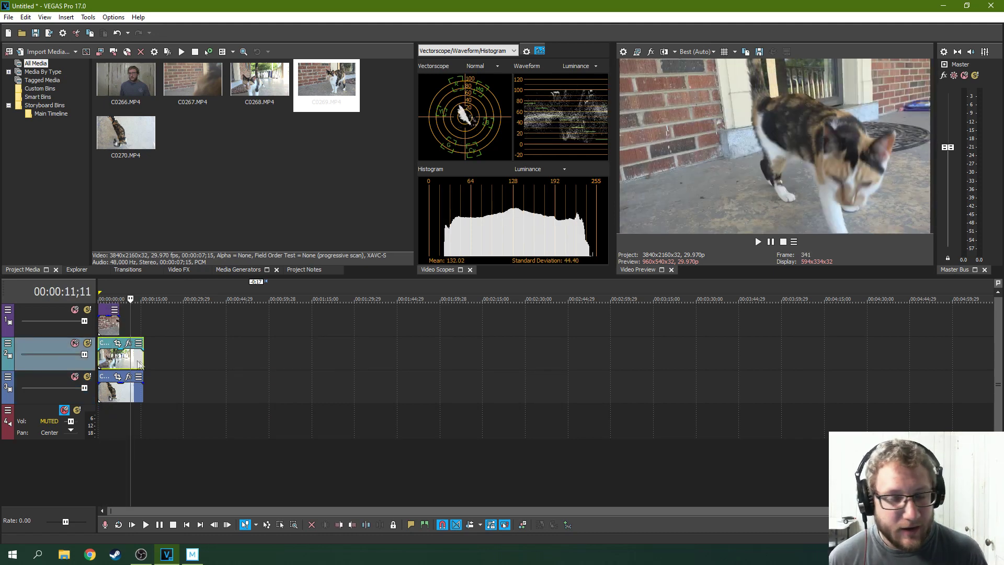
left_click(104, 361)
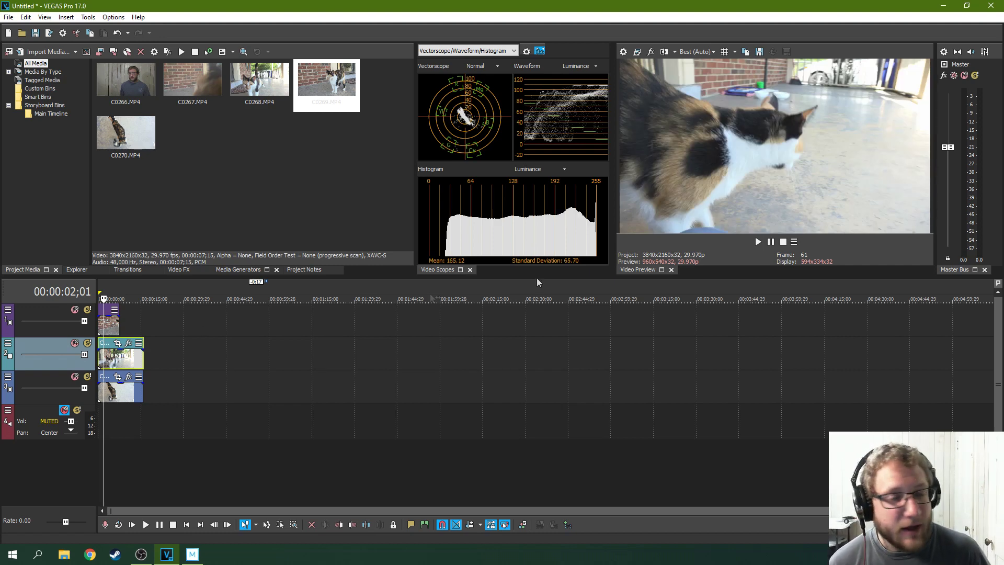
scroll(185, 360, "up", 3)
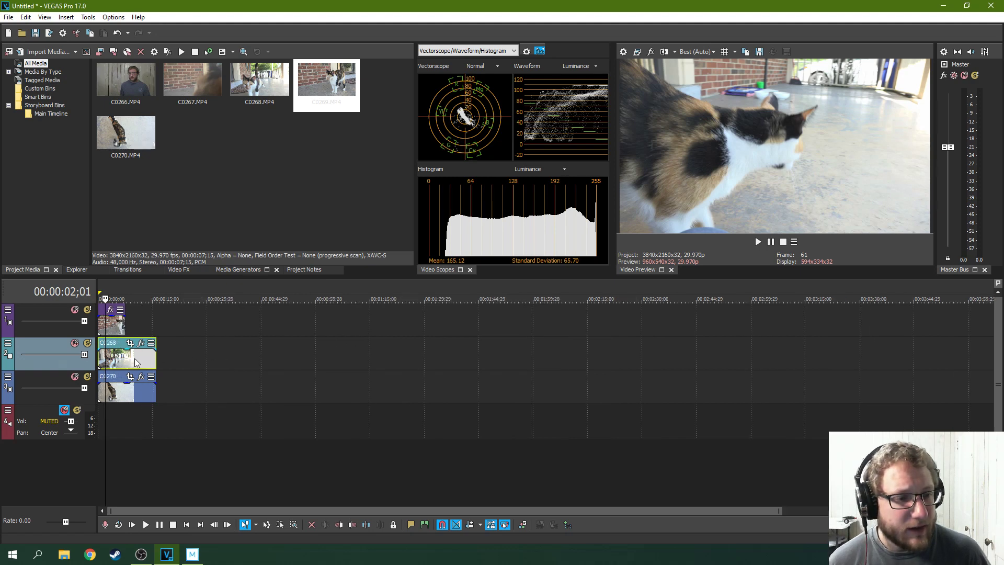
scroll(214, 356, "up", 3)
left_click(171, 333)
left_click(178, 359)
left_click(145, 355)
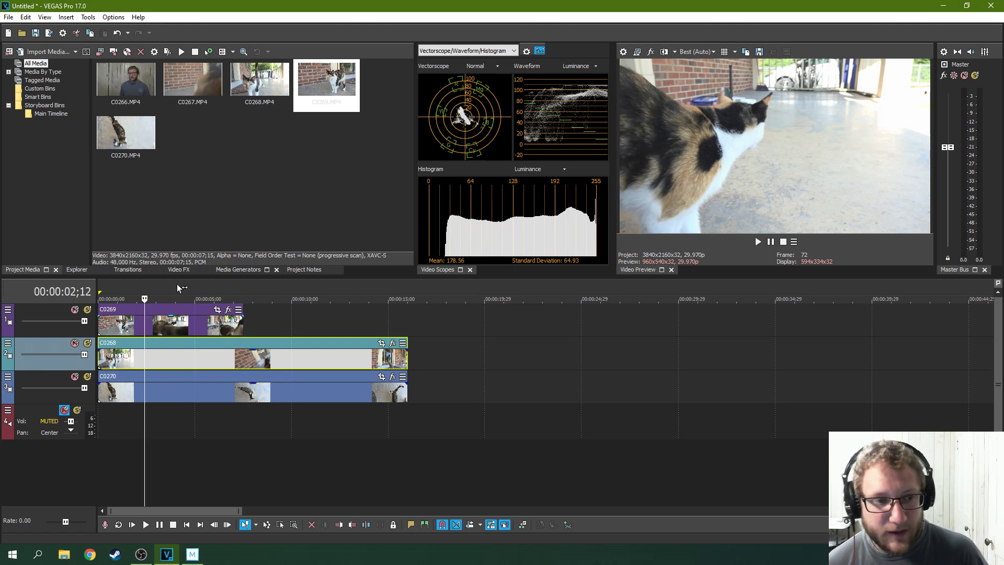
Step: Apply the Default preset of the Picture In Picture effect to the C0269 clip on track 1
left_click(178, 270)
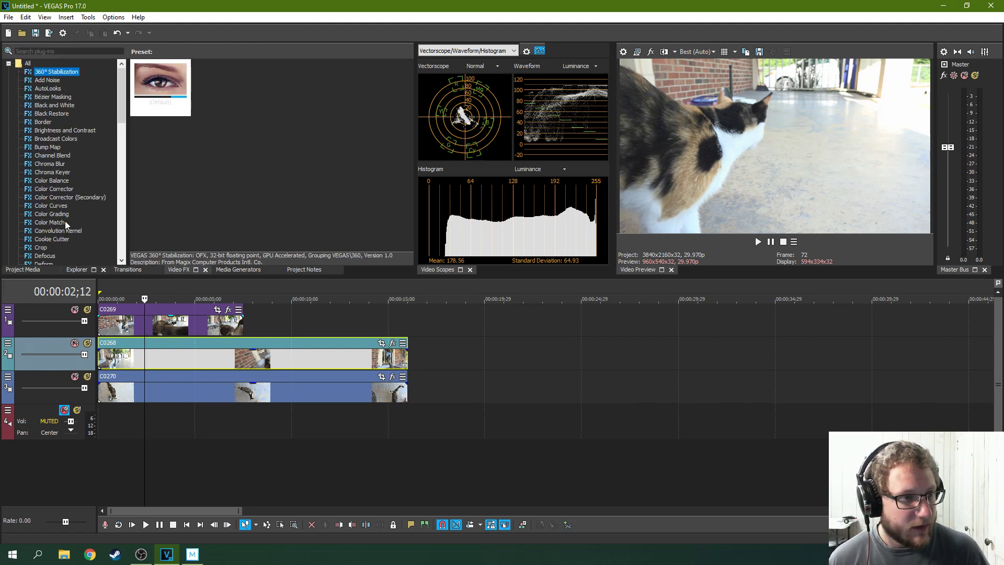
scroll(64, 222, "down", 15)
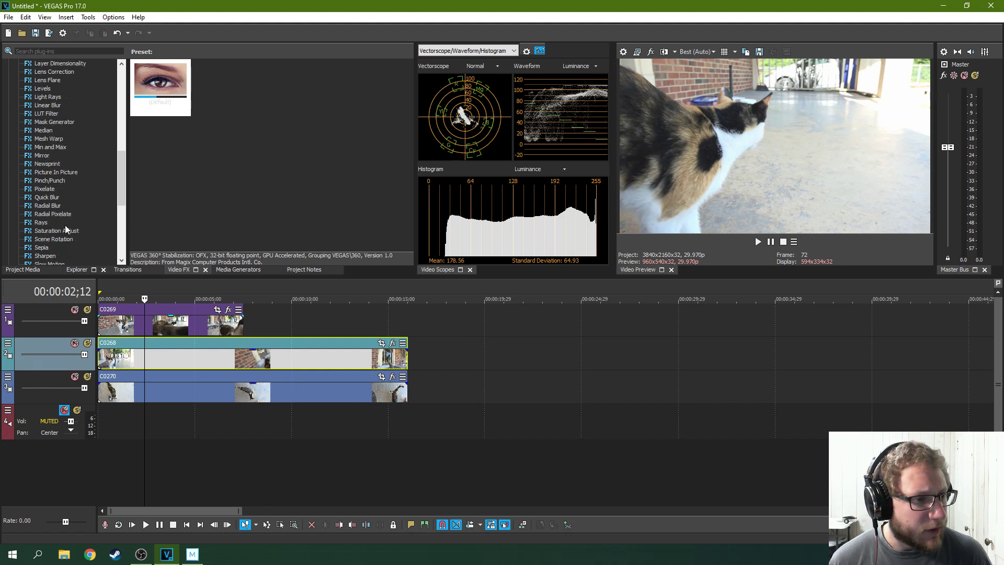
scroll(65, 230, "down", 2)
scroll(66, 225, "up", 2)
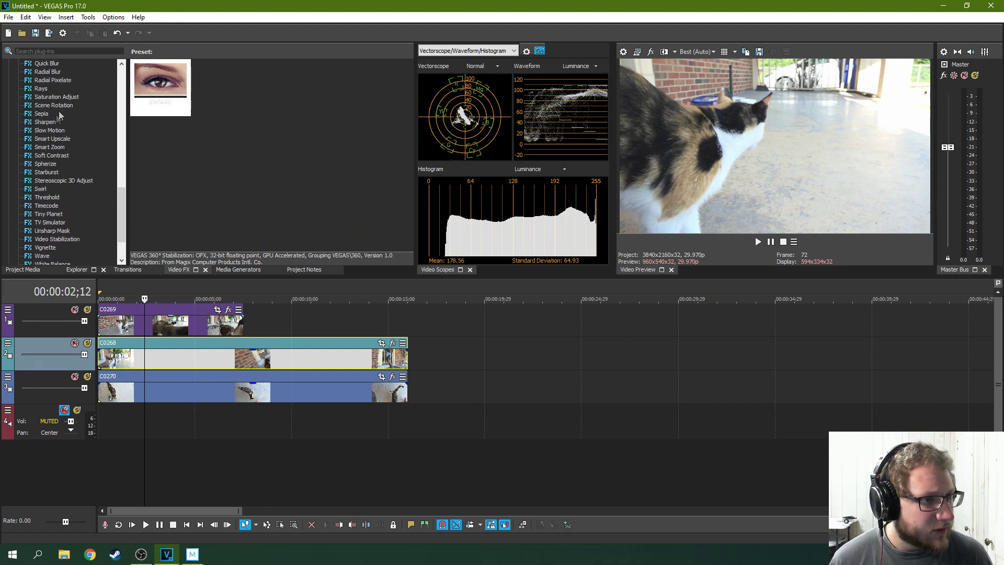
scroll(63, 129, "up", 1)
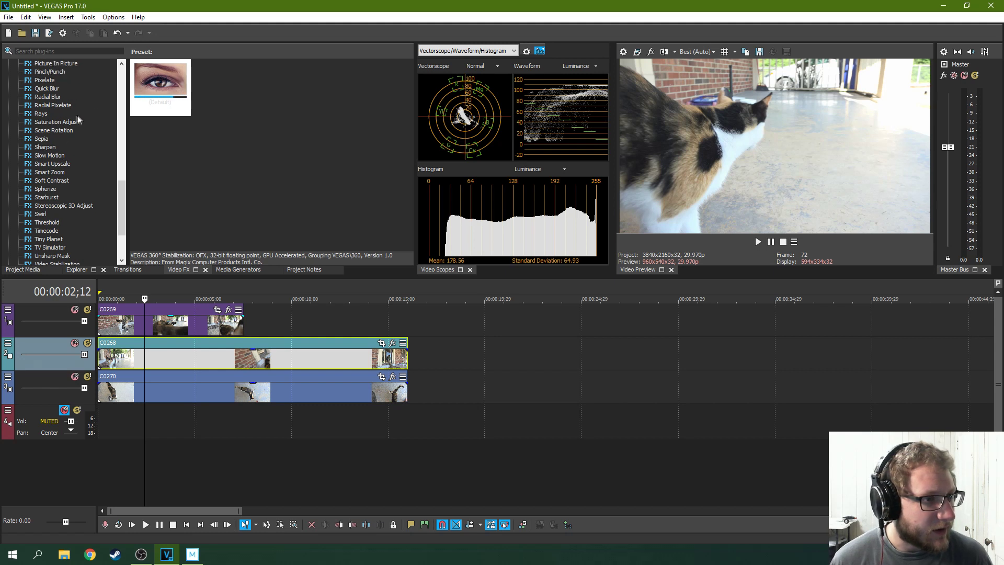
scroll(73, 122, "up", 1)
left_click(66, 90)
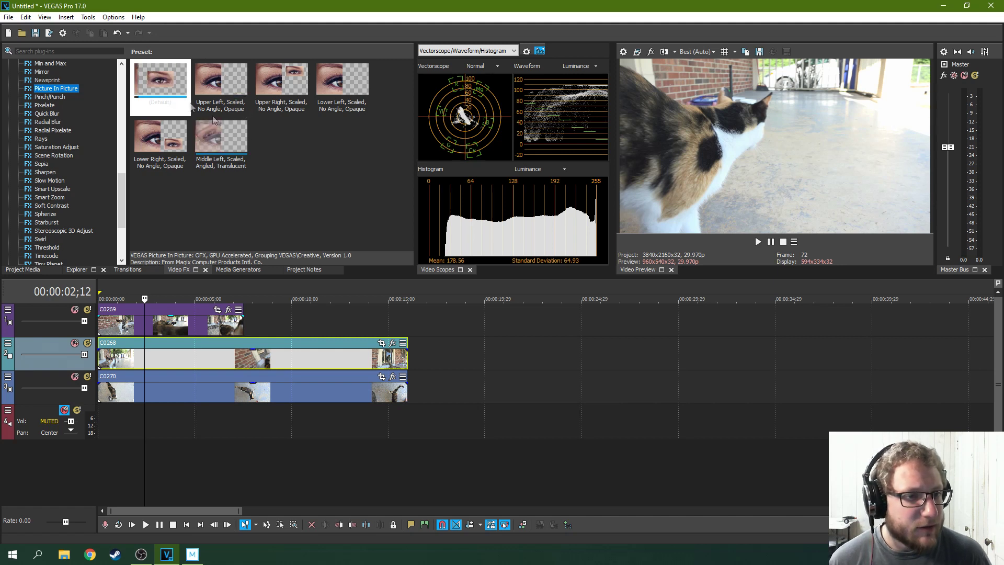
left_click_drag(168, 83, 115, 323)
left_click_drag(318, 179, 722, 298)
Step: Apply the Picture In Picture preset "Lower Right, Scaled, No Angle, Opaque" to C0268 and shift its inset to about 0.759, 0.207
left_click_drag(155, 142, 155, 362)
left_click_drag(772, 296, 428, 145)
left_click_drag(863, 192, 866, 201)
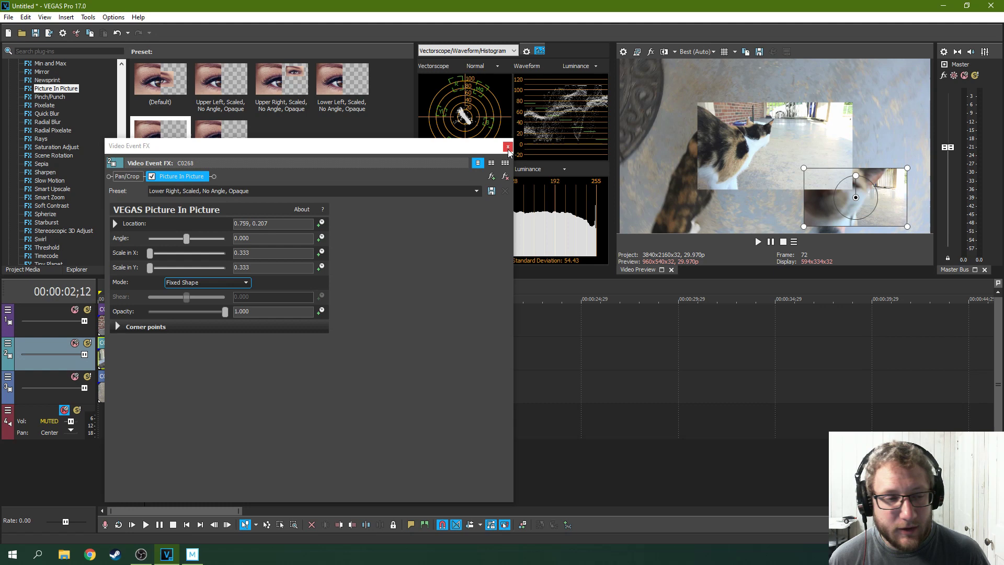
left_click(461, 158)
left_click(507, 147)
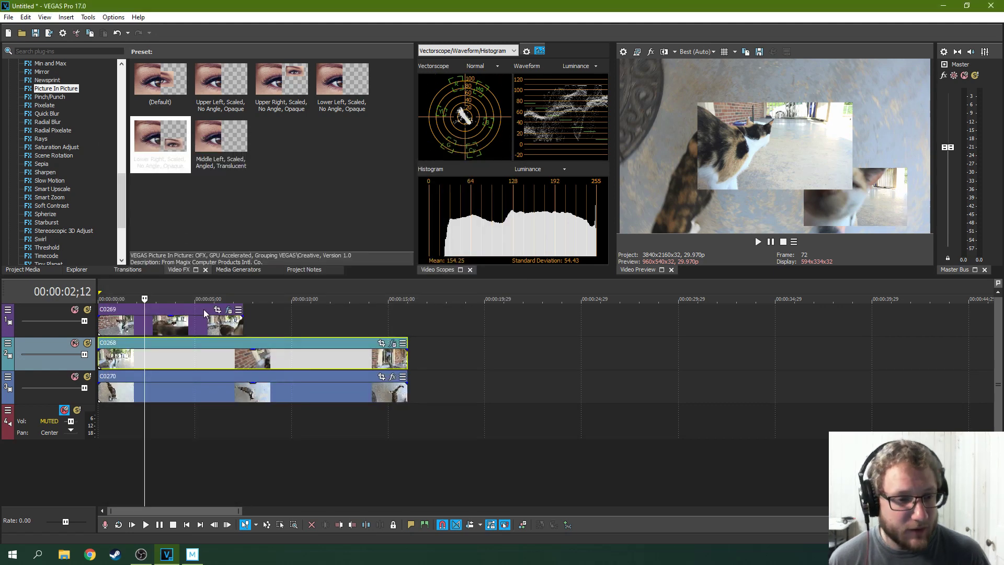
Step: Shrink the C0269 inset to a scale of about 0.431 and move it to about 0.241, 0.728 in the frame
left_click(166, 321)
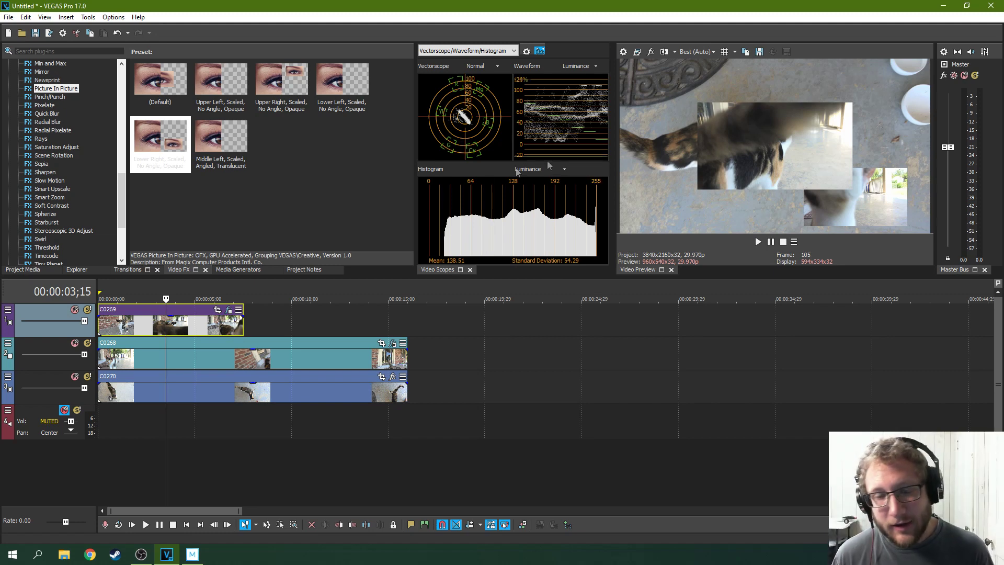
left_click(228, 310)
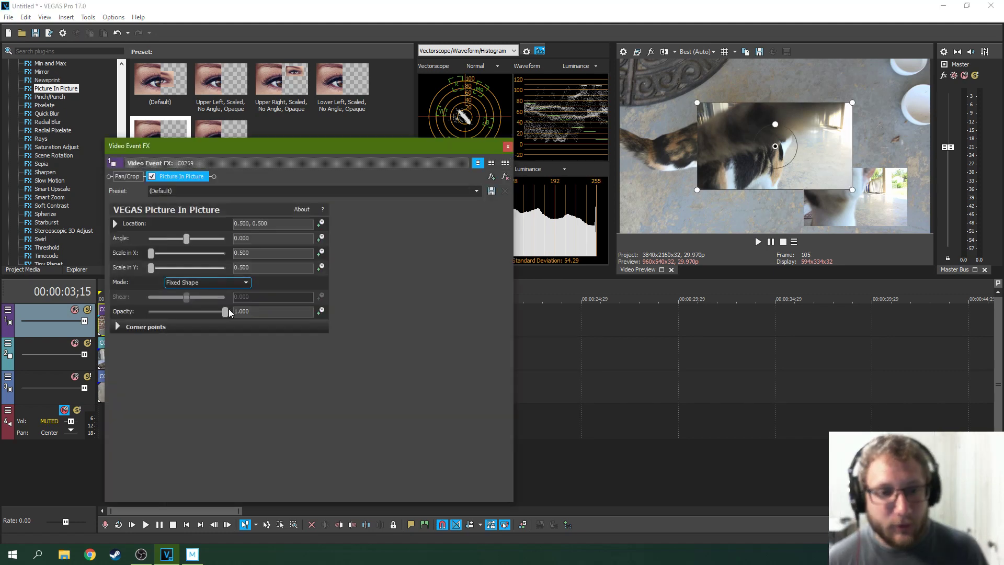
left_click(509, 147)
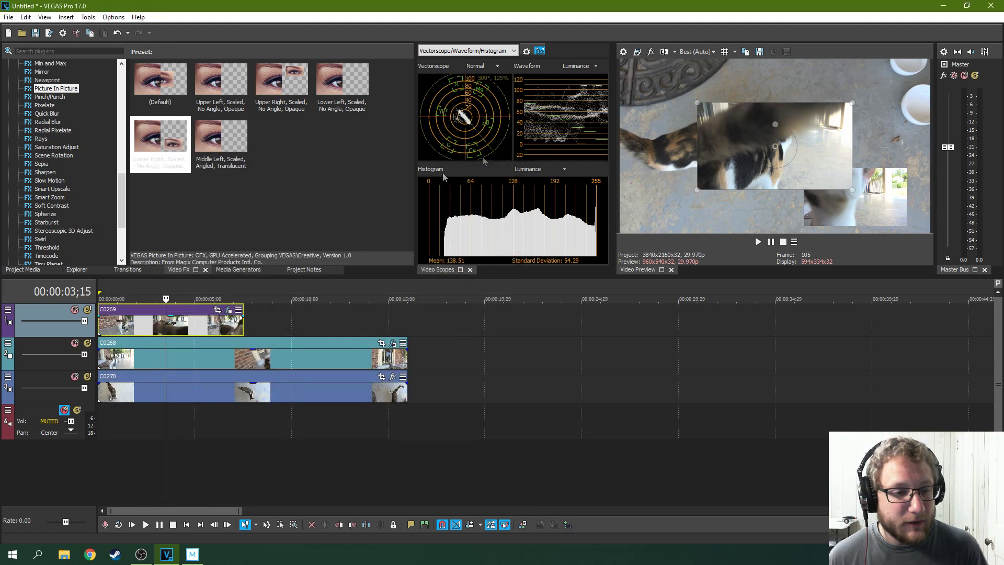
left_click(228, 310)
left_click_drag(432, 140, 376, 139)
left_click_drag(855, 191, 743, 135)
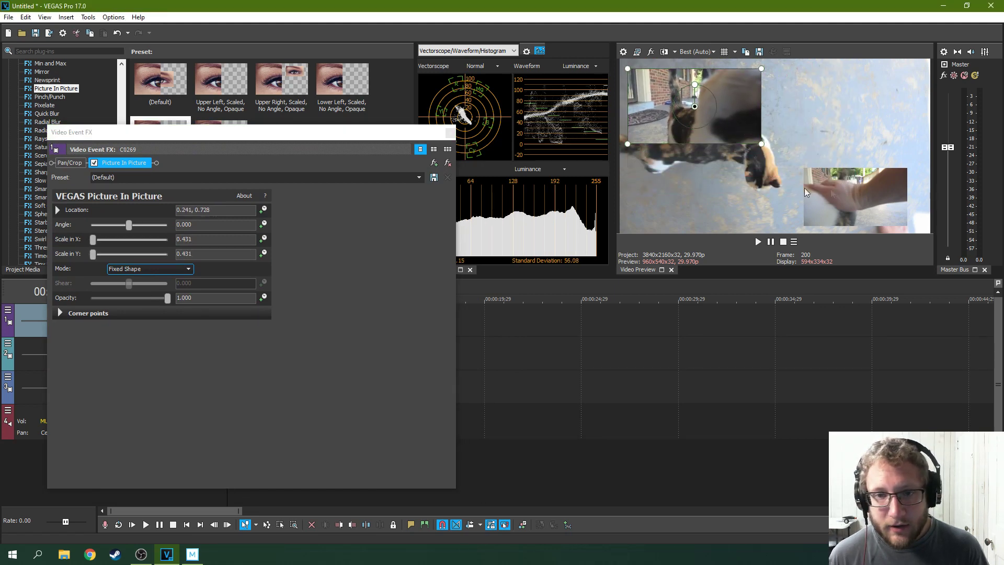
left_click(450, 133)
Step: Enlarge the C0268 inset to a scale of about 0.576 at location about 0.692, 0.644, and play back the composite from the start
left_click(392, 343)
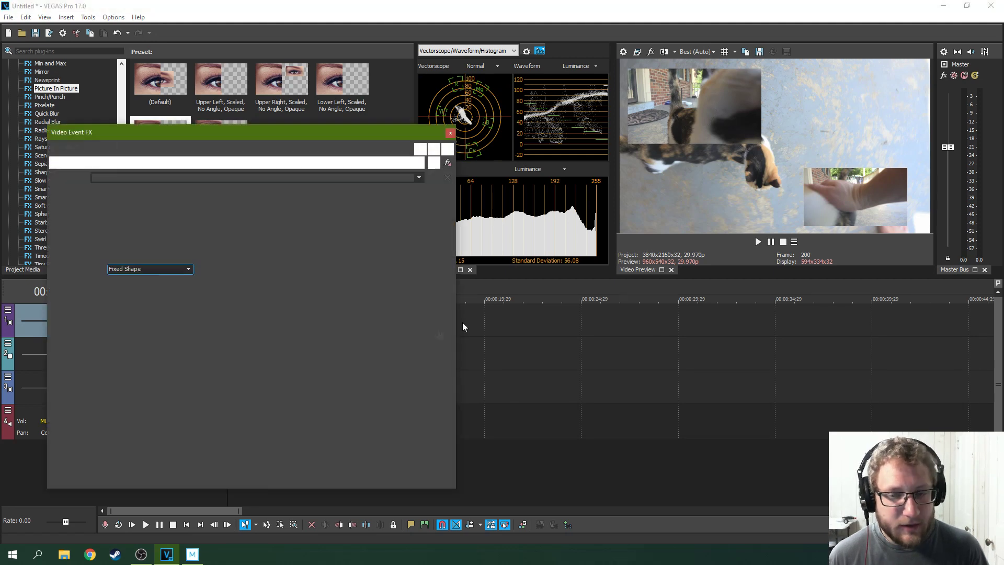
left_click_drag(815, 202, 804, 169)
scroll(808, 167, "up", 5)
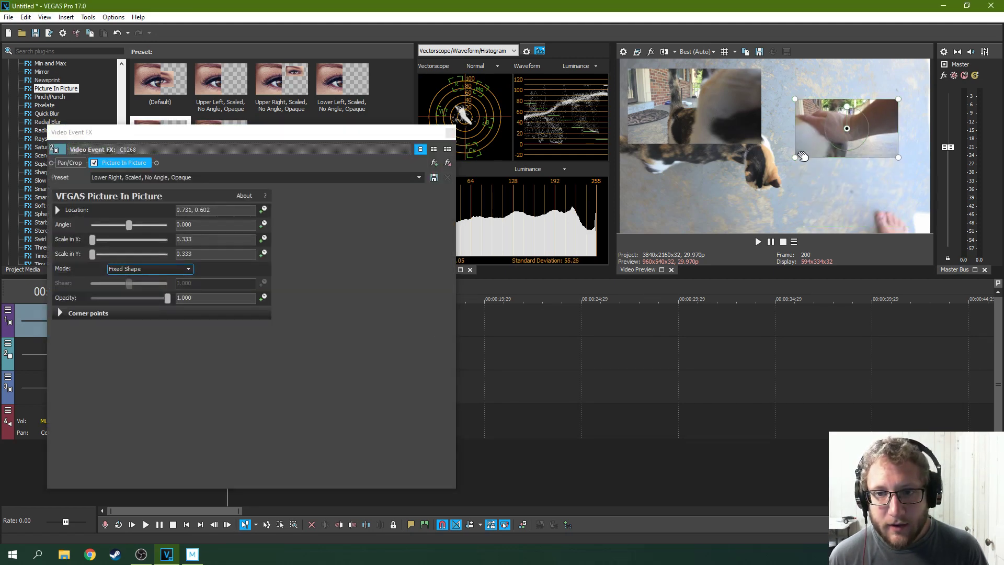
left_click_drag(822, 166, 794, 163)
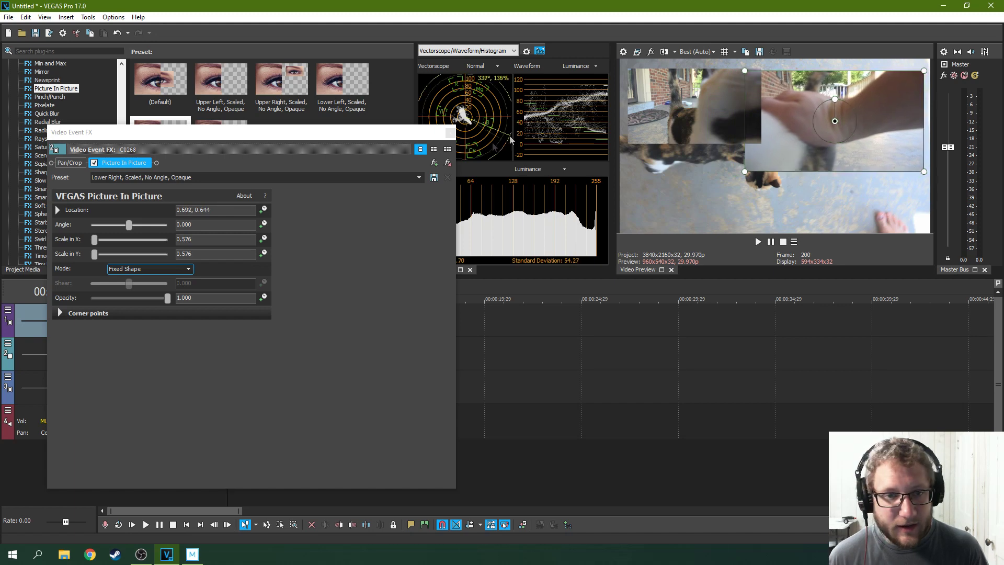
left_click(450, 132)
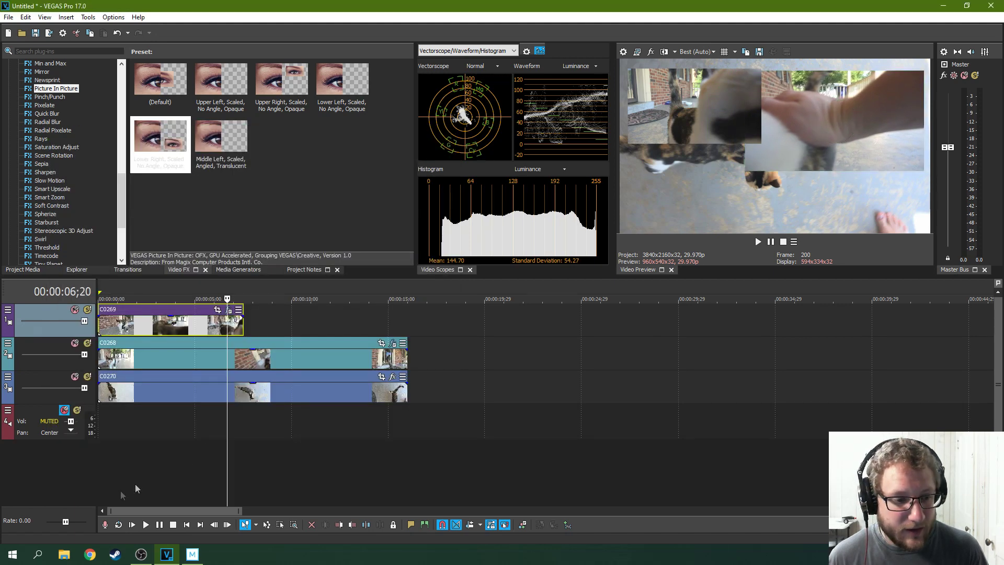
left_click(132, 525)
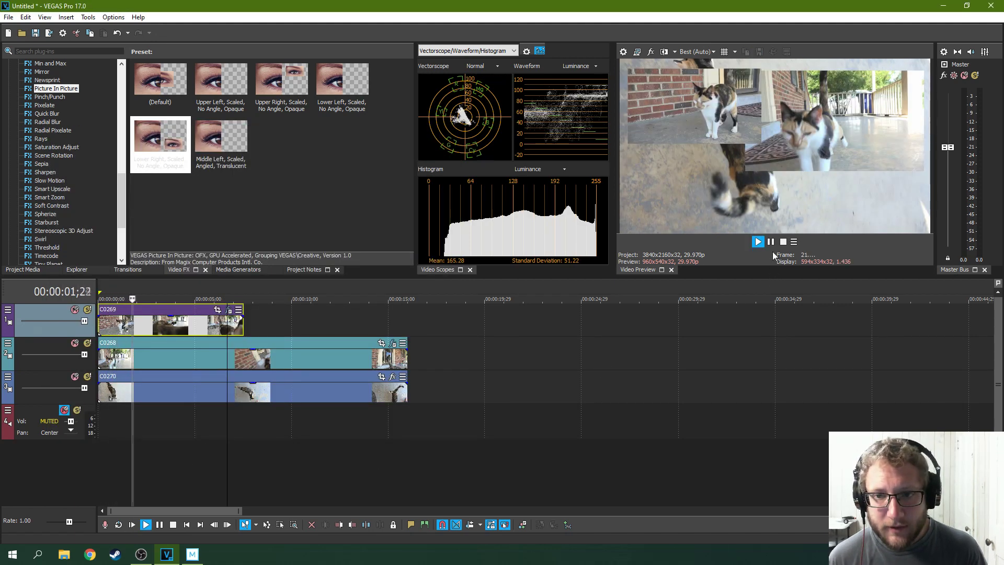
left_click(771, 242)
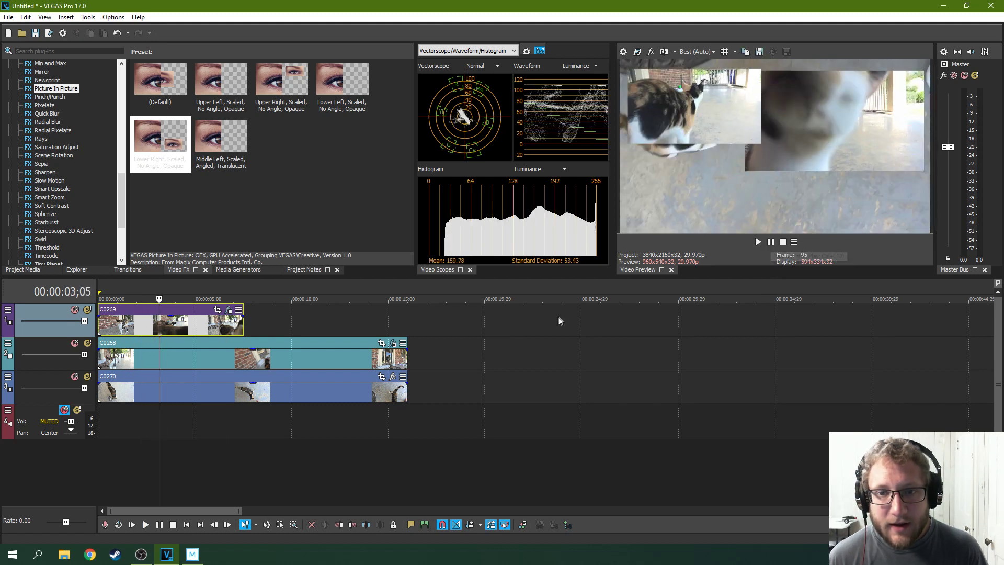
Step: Play back the composite from near the start of the timeline, pause it, and select the C0268 clip
left_click(120, 328)
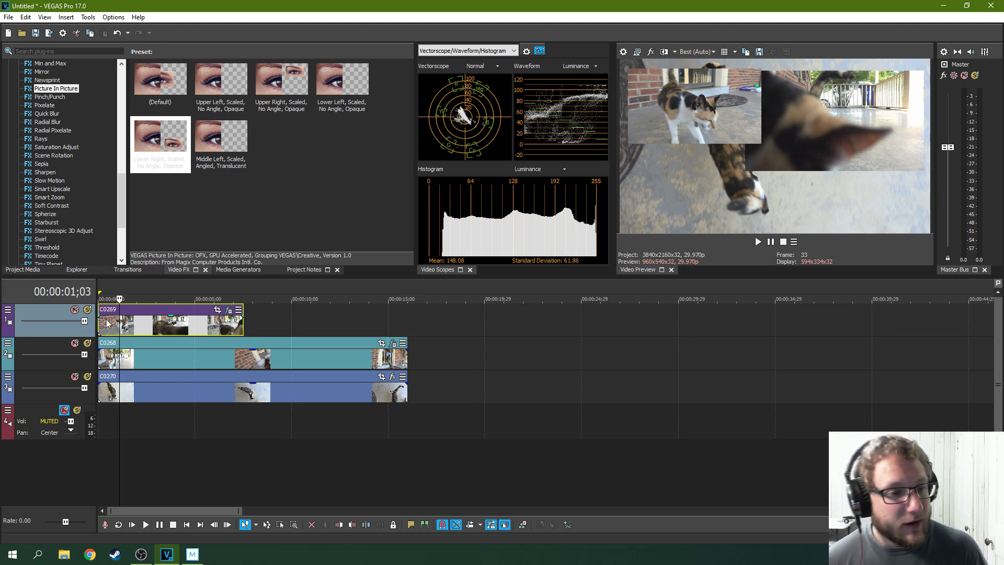
left_click(106, 324)
left_click(758, 242)
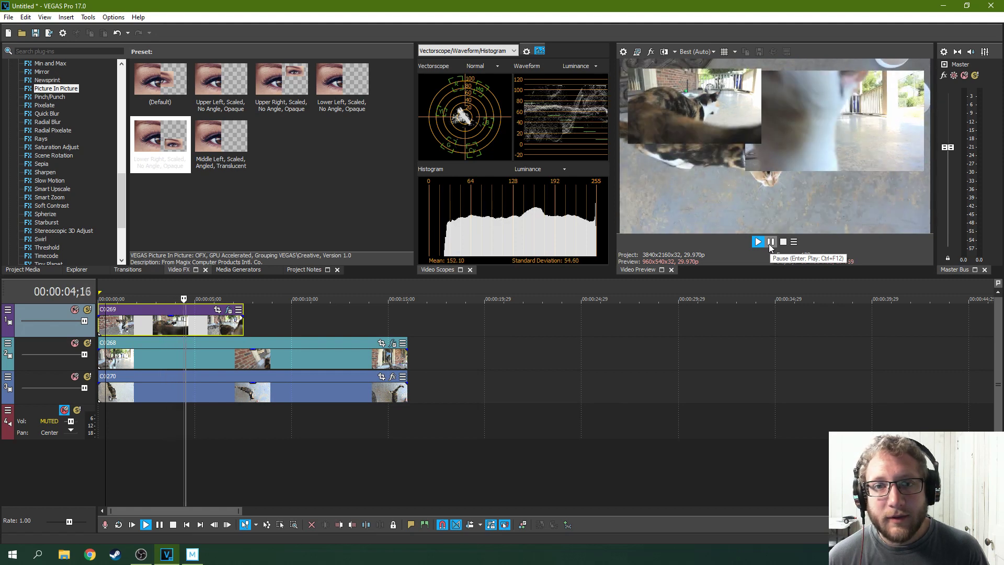
left_click(770, 244)
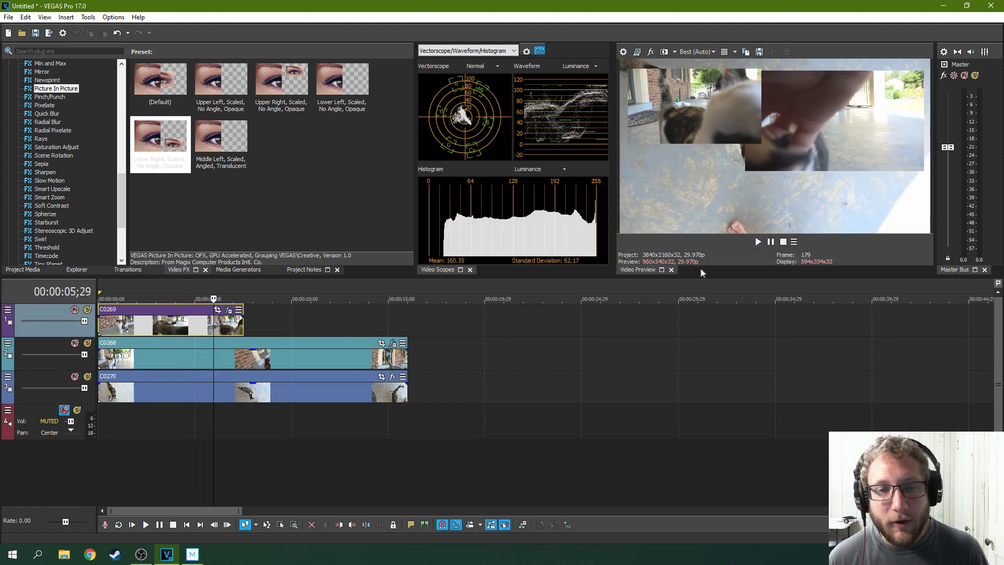
left_click(170, 355)
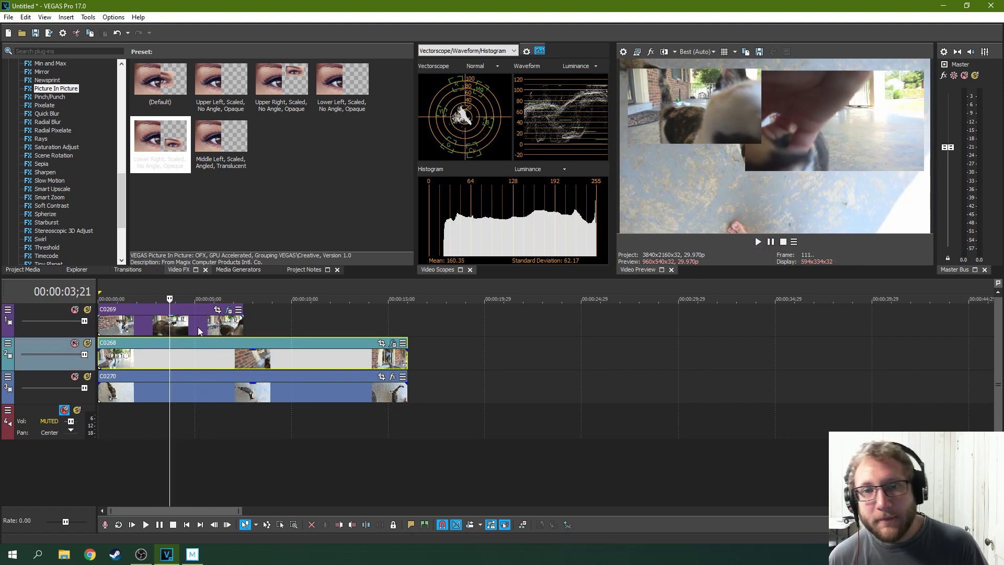
Step: Rotate the C0269 Picture In Picture inset to an angle of about -477.551 and expand its corner point settings
left_click(134, 321)
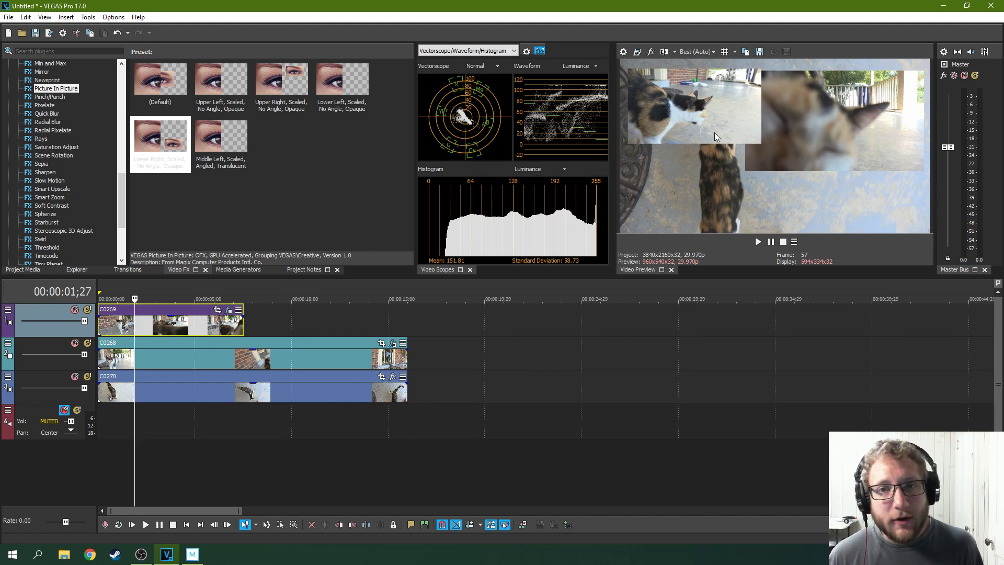
left_click(228, 310)
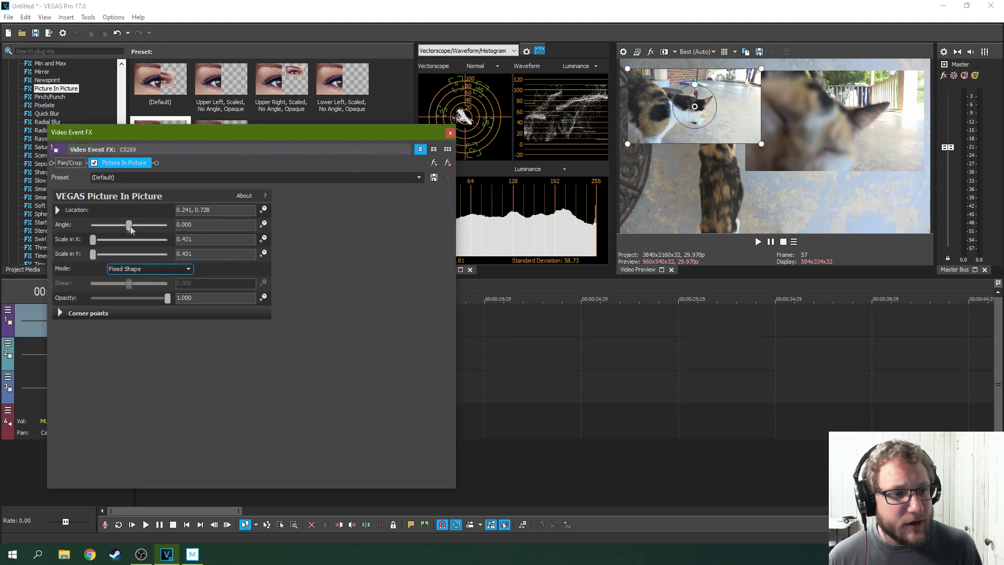
left_click_drag(120, 228, 118, 228)
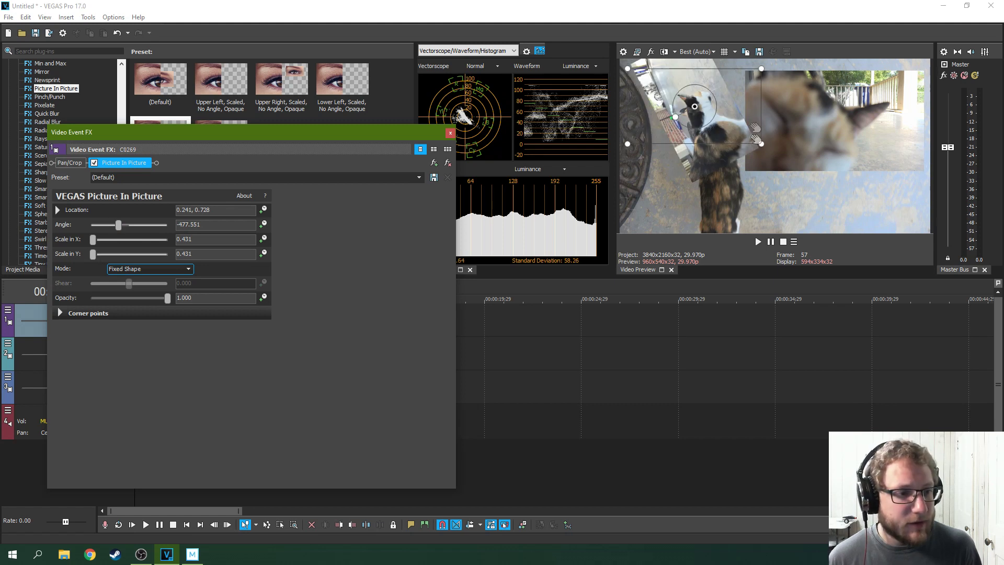
left_click(60, 312)
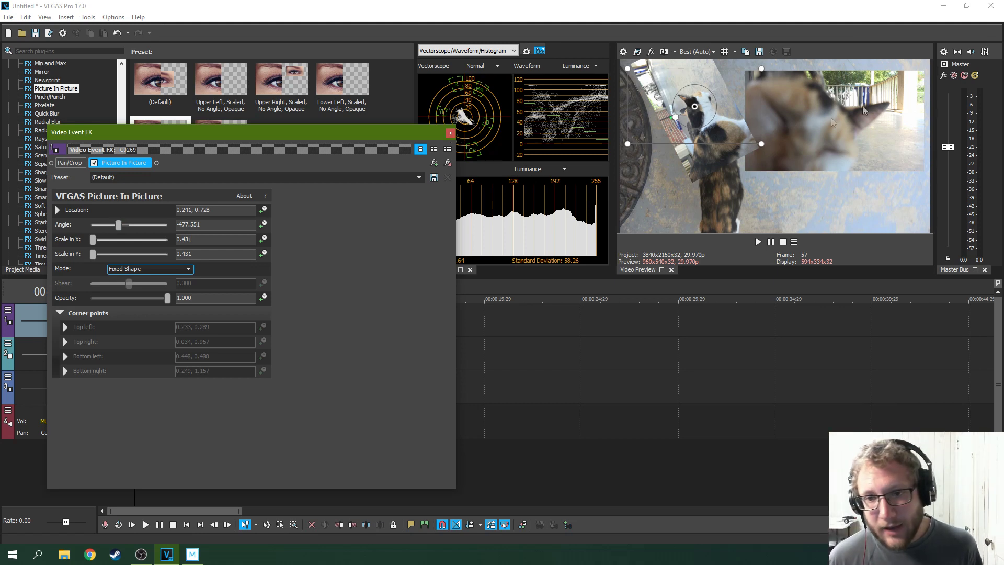
left_click(450, 134)
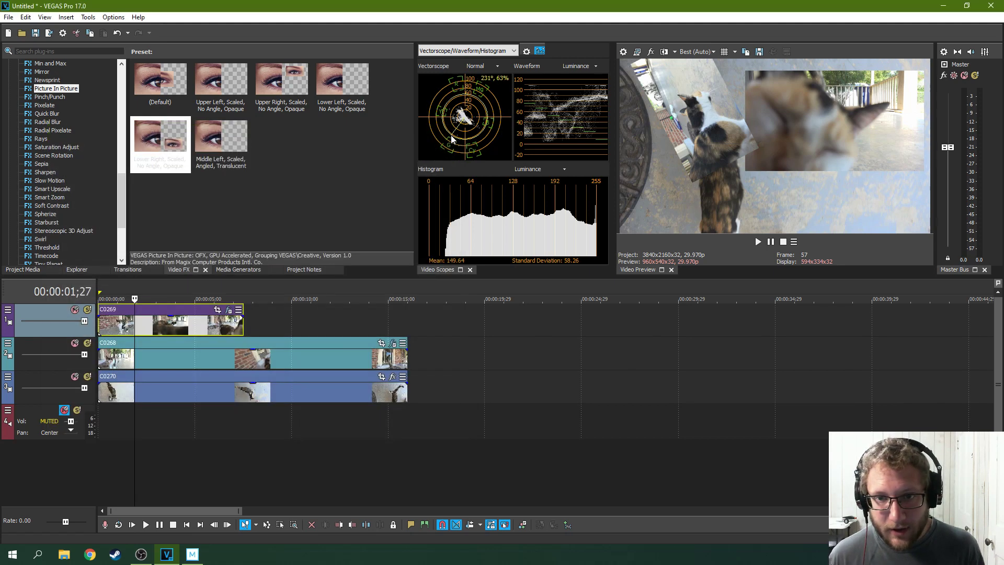
Step: Remove the Picture In Picture effect from both the C0269 and C0268 clips
left_click(230, 311)
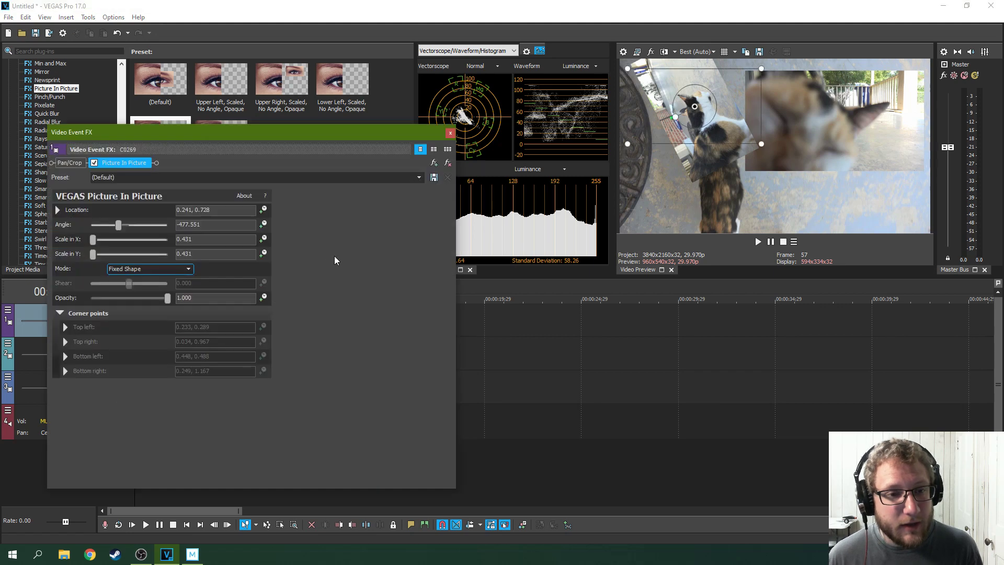
left_click(447, 164)
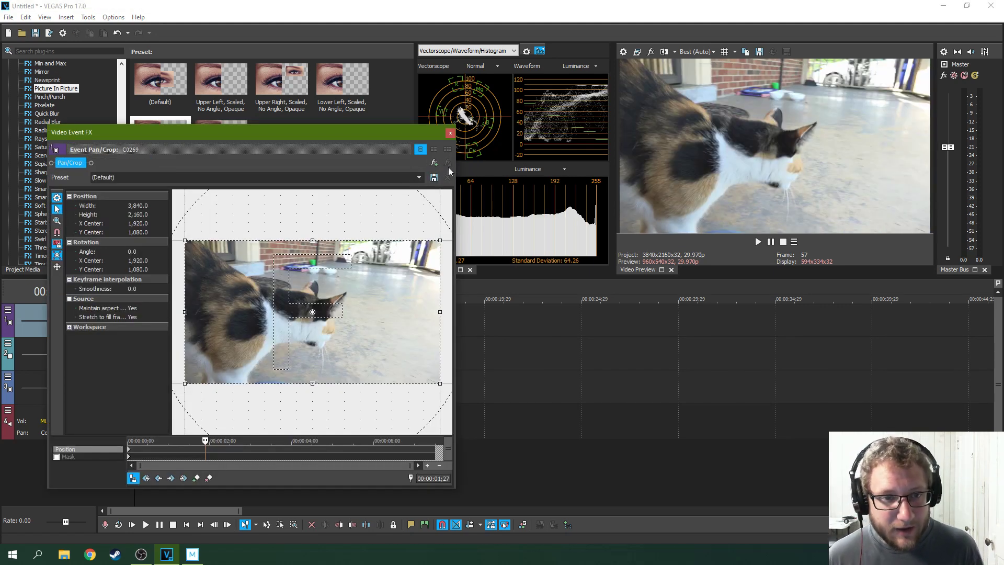
left_click(451, 133)
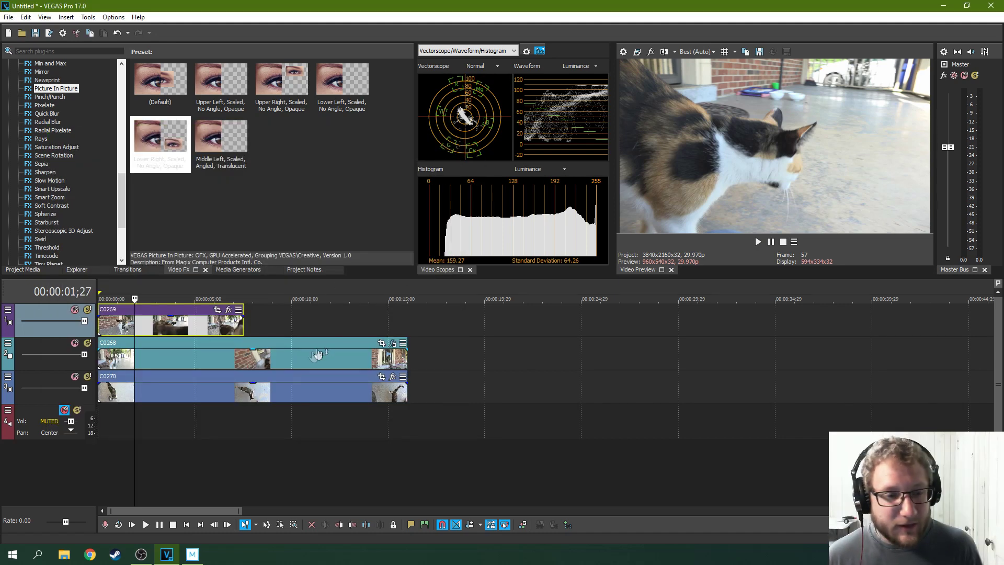
left_click(394, 350)
left_click(393, 344)
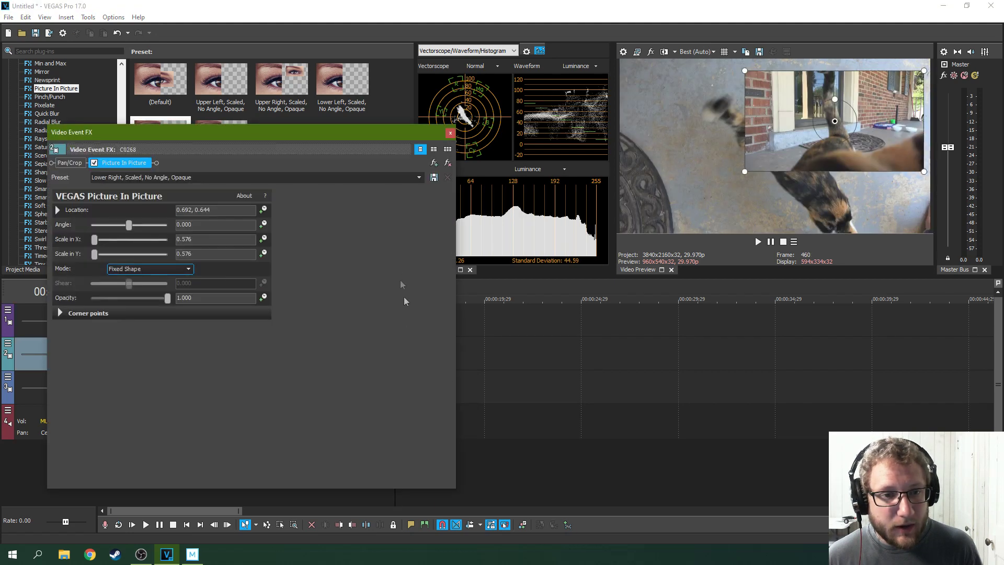
left_click(447, 162)
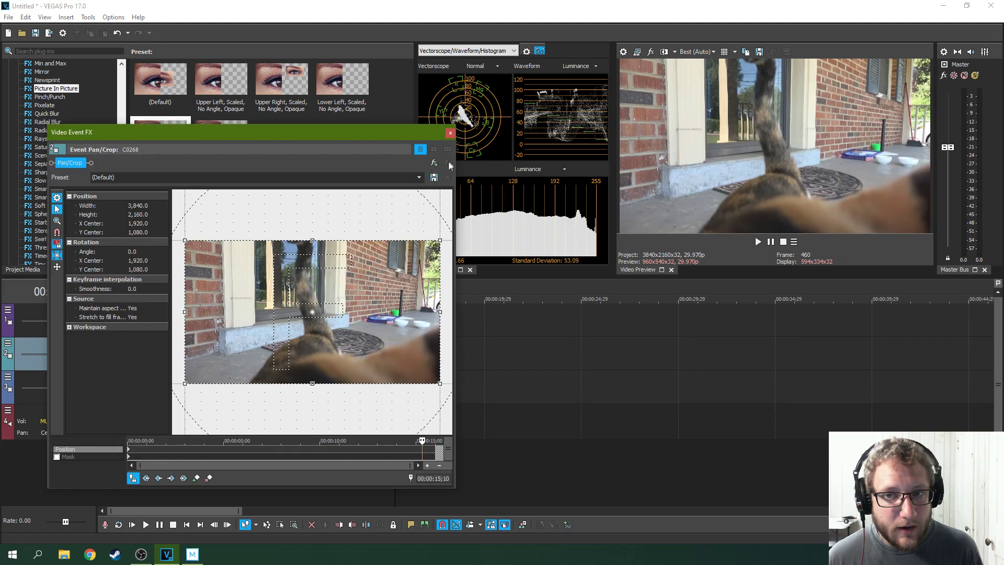
left_click(450, 132)
Step: Trim the ends of C0268 and C0270 to match the end of C0269, and widen the track headers
left_click_drag(407, 353, 243, 353)
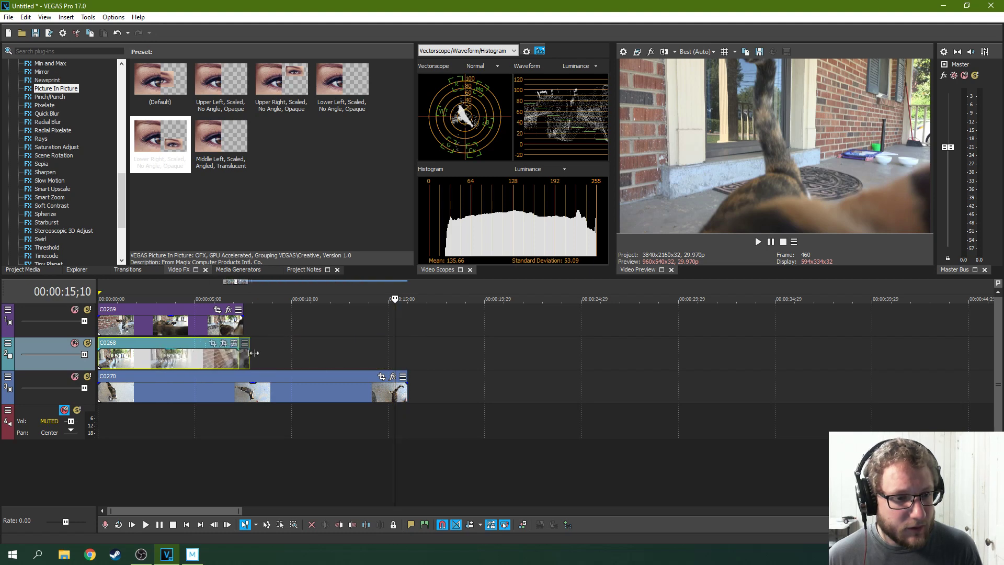
left_click_drag(393, 390, 315, 387)
left_click_drag(96, 394, 182, 393)
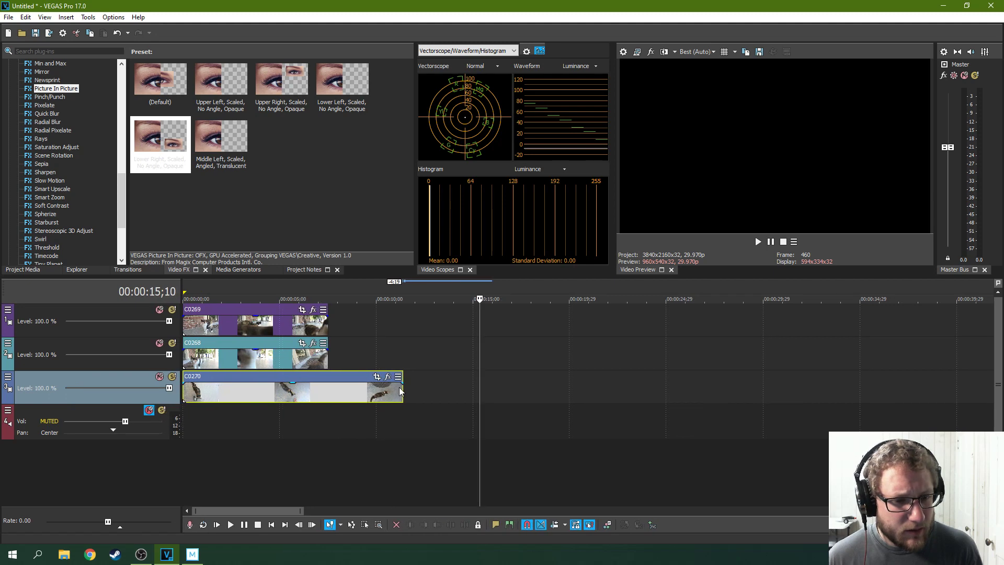
left_click_drag(402, 389, 325, 389)
Step: At 00:00:02;16, open Event Pan/Crop for C0269 and shift its frame to a center of about 2,030.8, 953.9
left_click(231, 361)
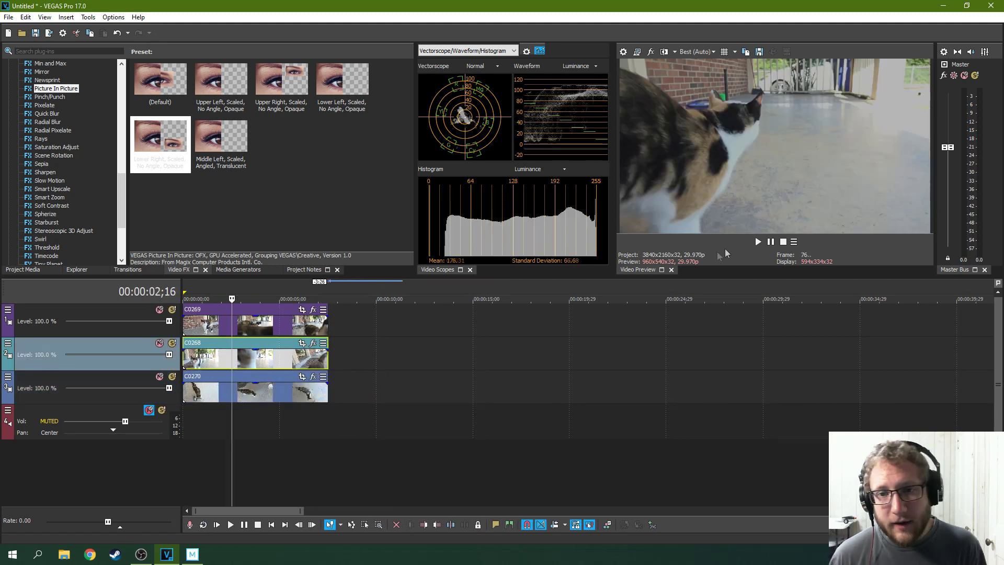
left_click(302, 311)
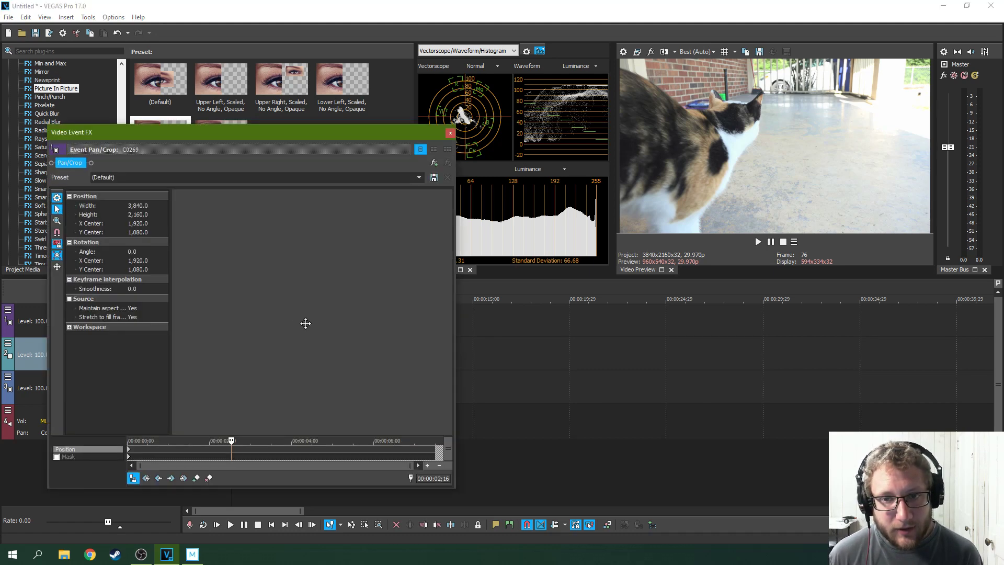
left_click_drag(274, 305, 294, 320)
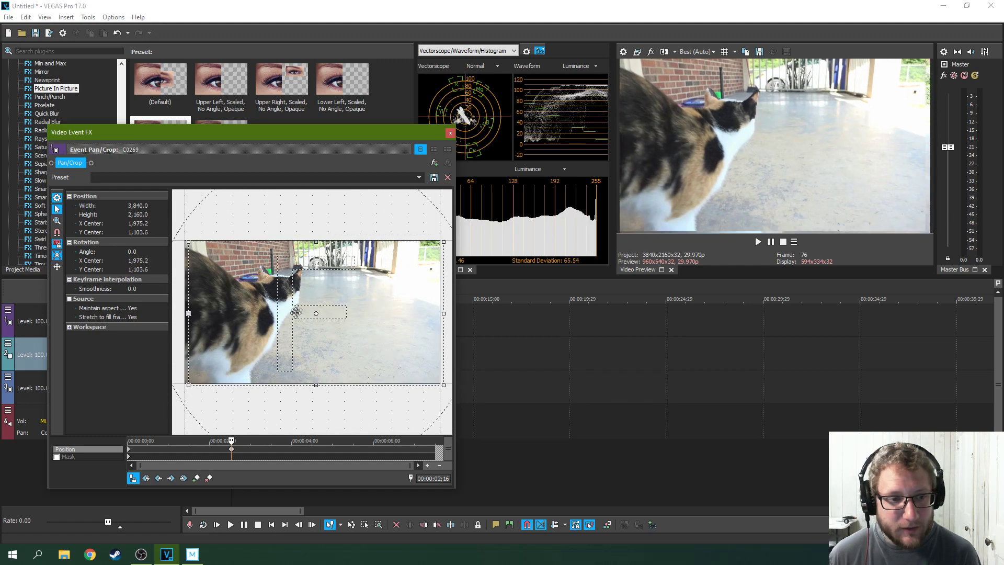
left_click_drag(361, 286, 357, 284)
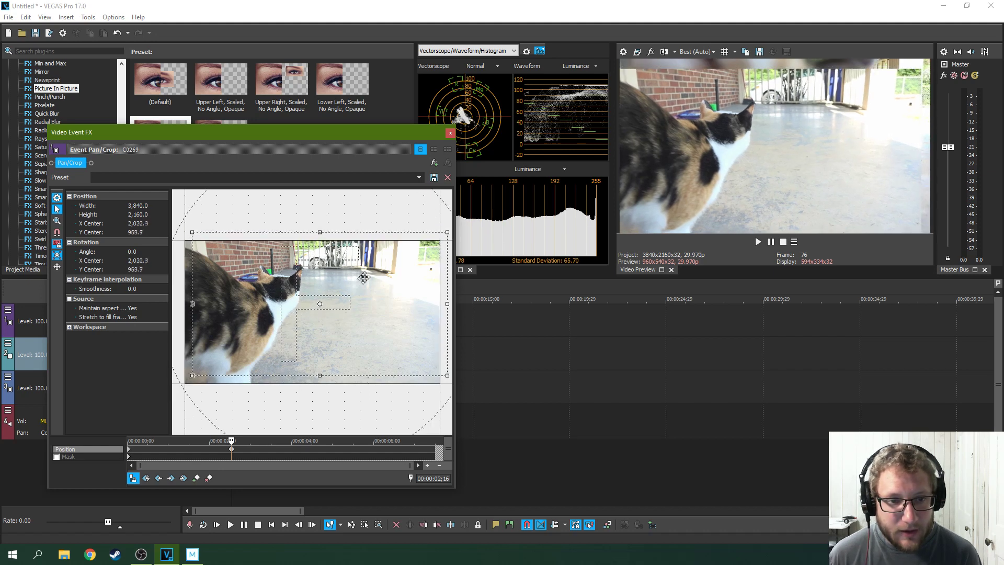
Step: Shrink the C0269 crop frame around the cat's head to about 496.9 by 279.5, centered near 1,730.9, 512.6
left_click_drag(439, 240, 388, 274)
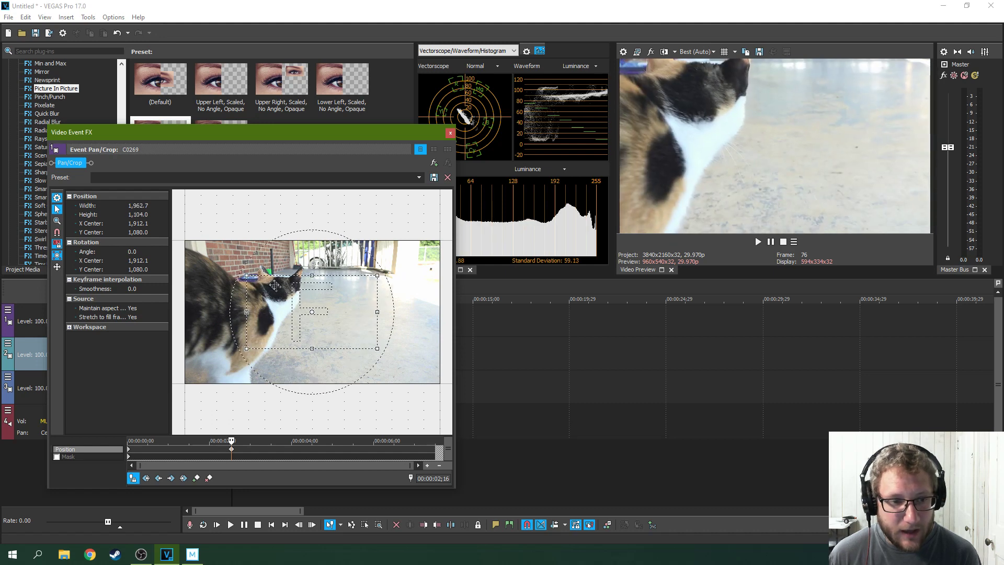
left_click_drag(293, 325, 278, 302)
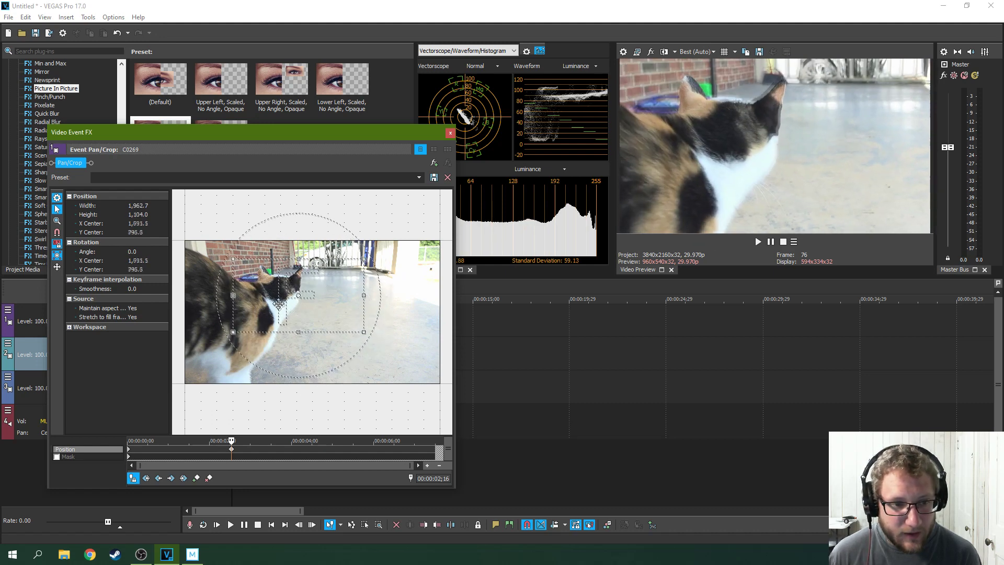
left_click_drag(361, 253, 308, 272)
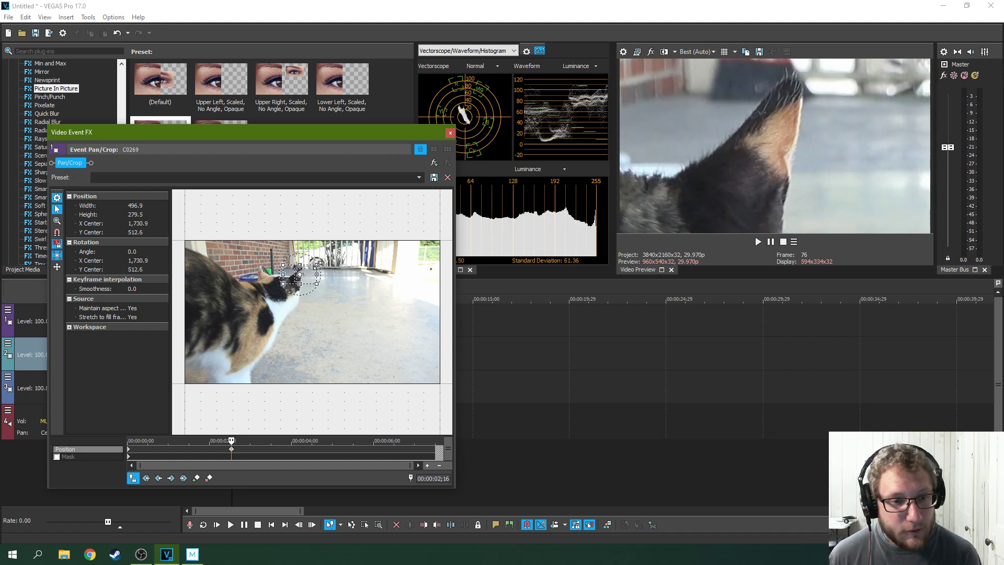
Step: Enlarge the C0269 crop frame beyond the picture to about 4,454.7 by 2,505.8, centered near 2,298.3, 709.6
left_click_drag(316, 264, 440, 229)
left_click_drag(338, 248, 434, 274)
left_click_drag(325, 329, 286, 292)
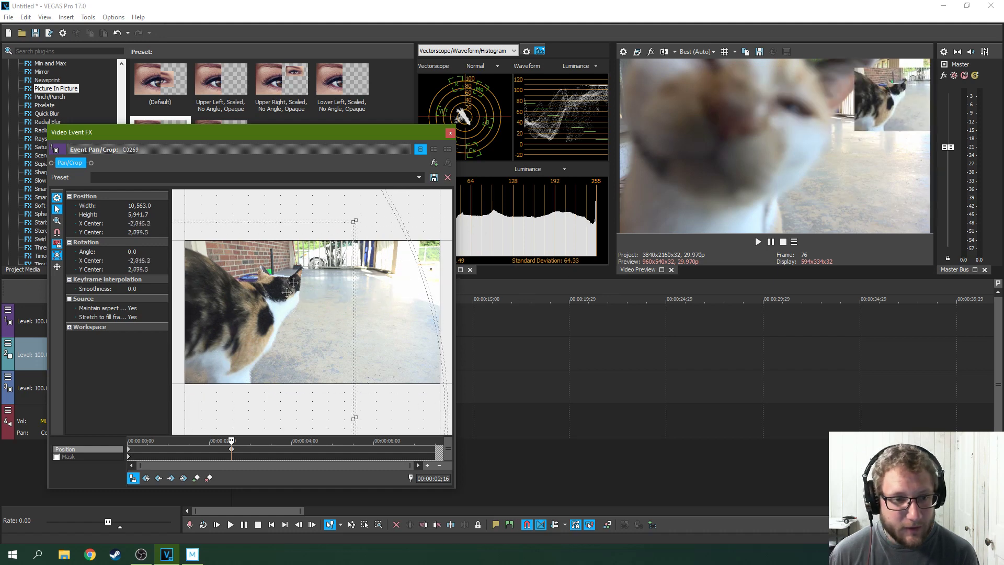
scroll(286, 292, "up", 3)
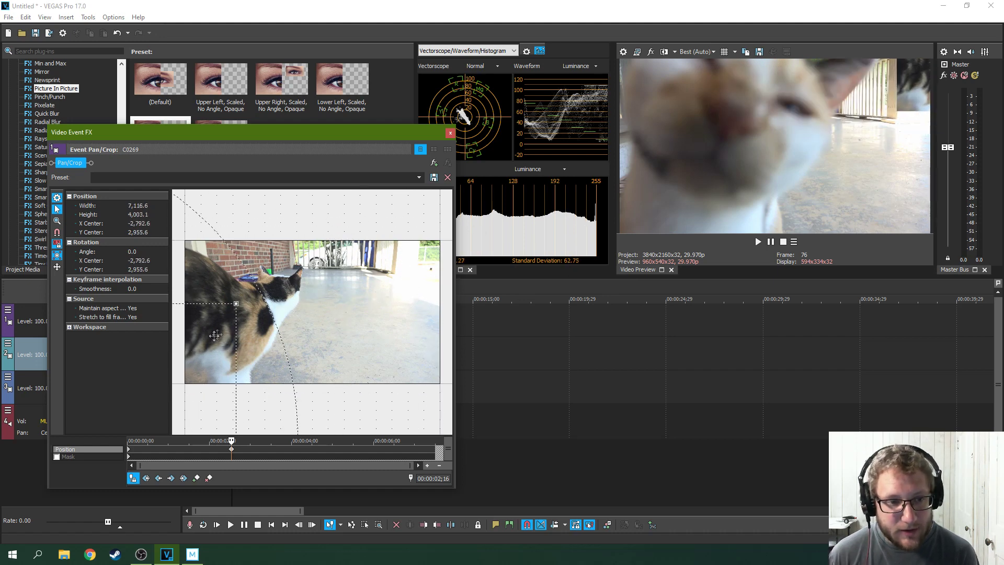
left_click_drag(215, 335, 472, 223)
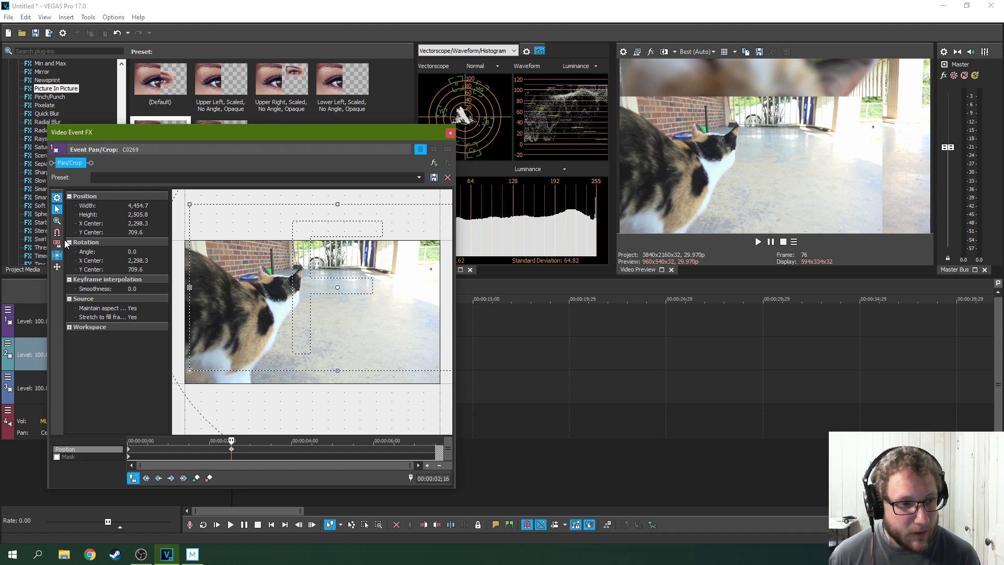
Step: Resize the C0269 crop frame to about 3,418.0 by 1,922.6 and center it near 1,857.0, 1,056.4
left_click(411, 177)
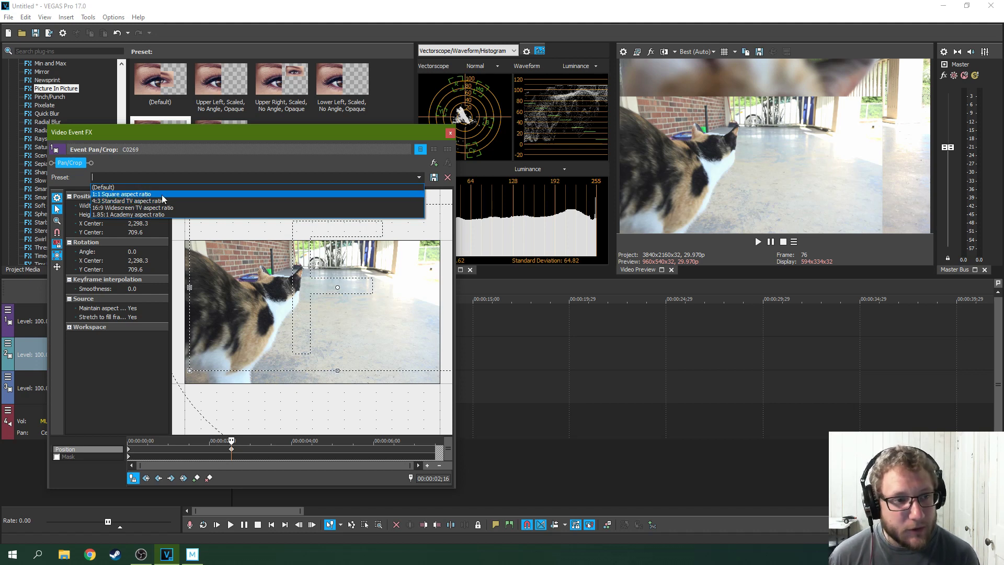
left_click(242, 345)
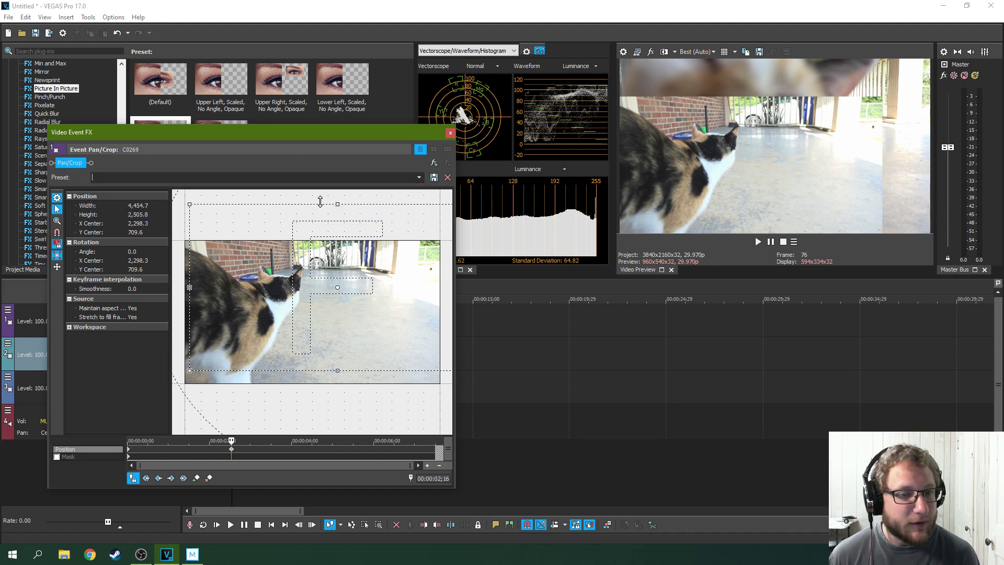
left_click_drag(320, 204, 316, 222)
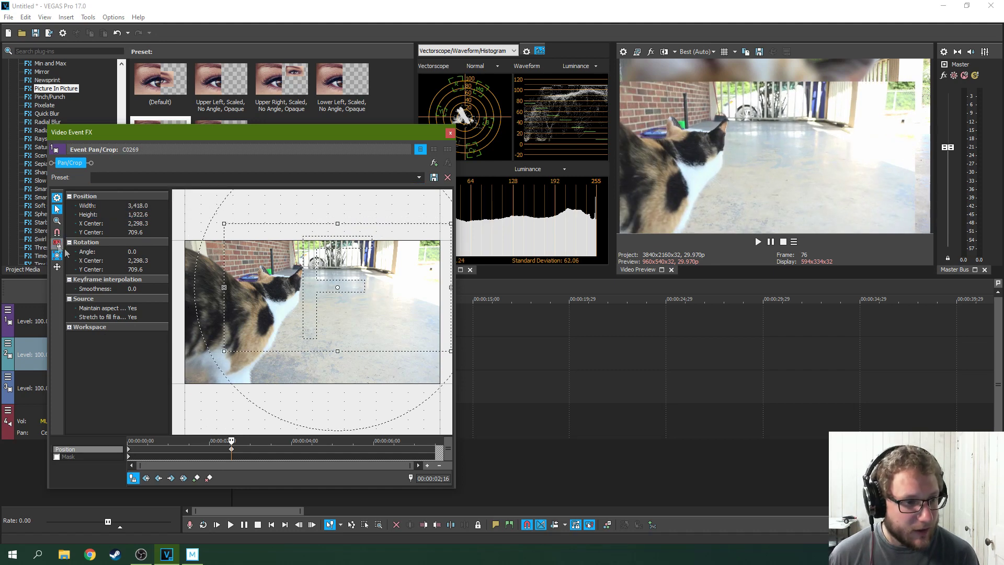
left_click_drag(285, 267, 256, 290)
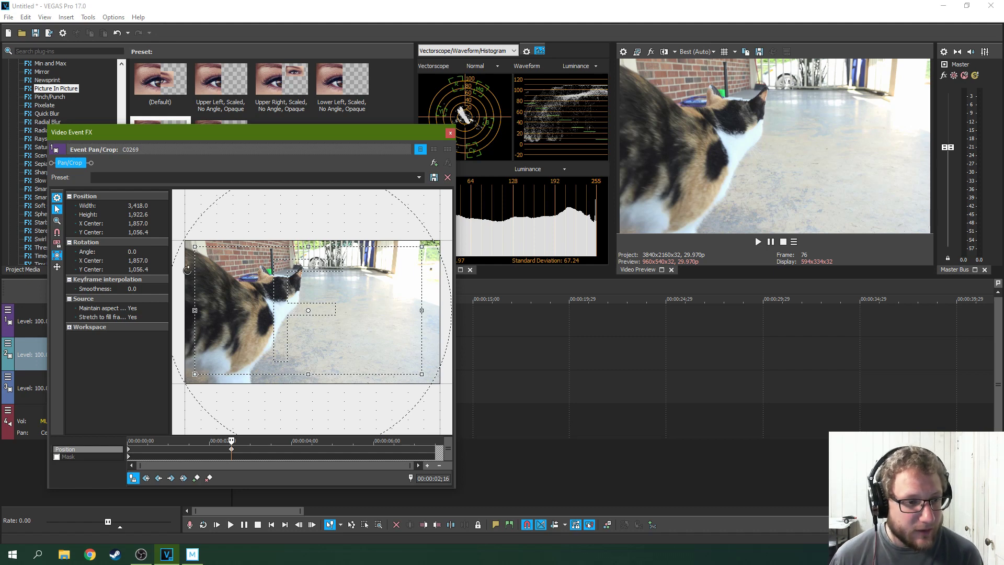
Step: Without keeping the aspect ratio, reduce the C0269 crop height to about 551.4 and center the frame near 1,723.0, 701.7
left_click_drag(308, 245, 308, 270)
mouse_move(306, 323)
left_mouse_down()
mouse_move(298, 298)
mouse_move(297, 307)
left_mouse_up()
left_click_drag(299, 255, 300, 279)
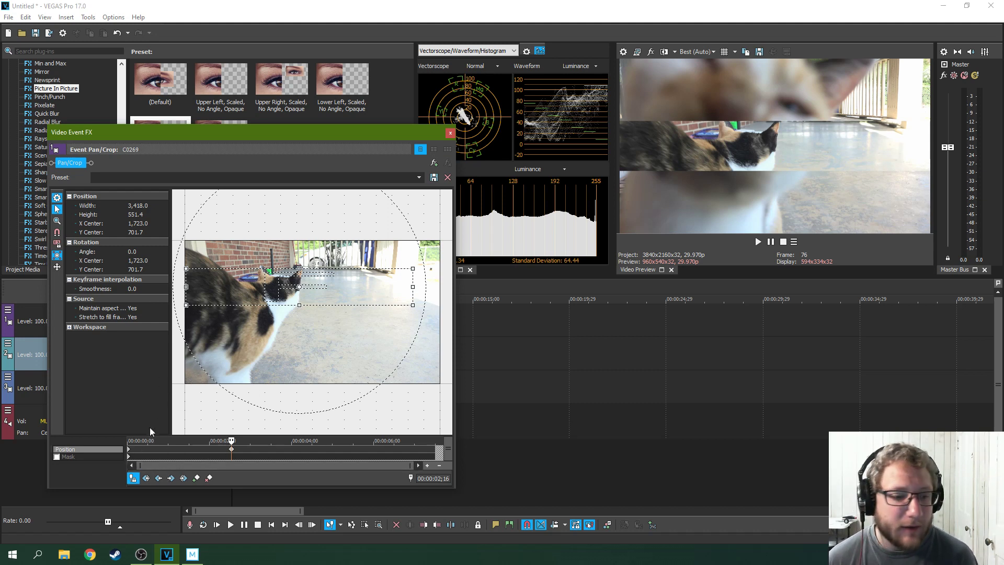
Step: Toggle Sync Cursor off and back on, and move the Event Pan/Crop window clear of the timeline's start
left_click(133, 478)
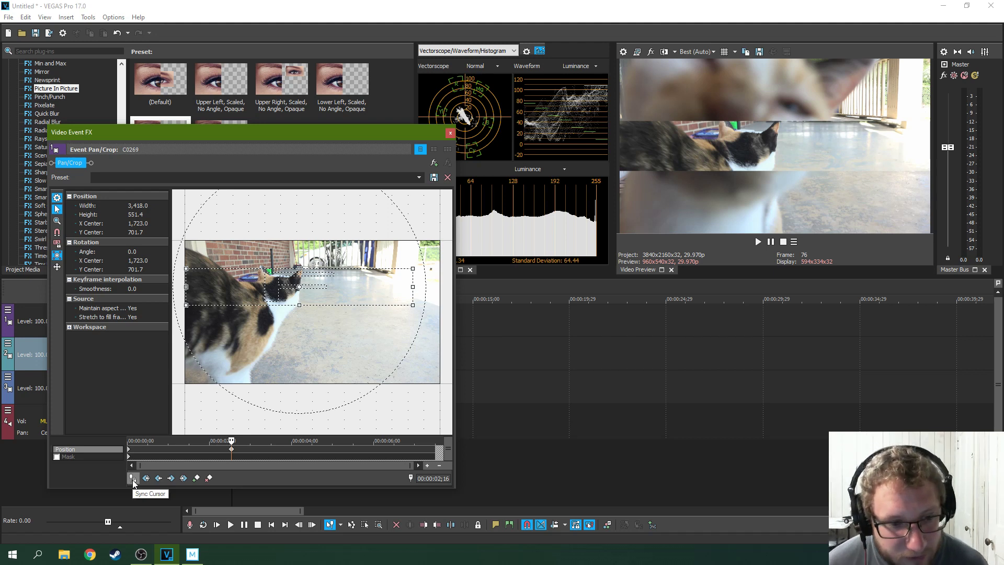
left_click(133, 478)
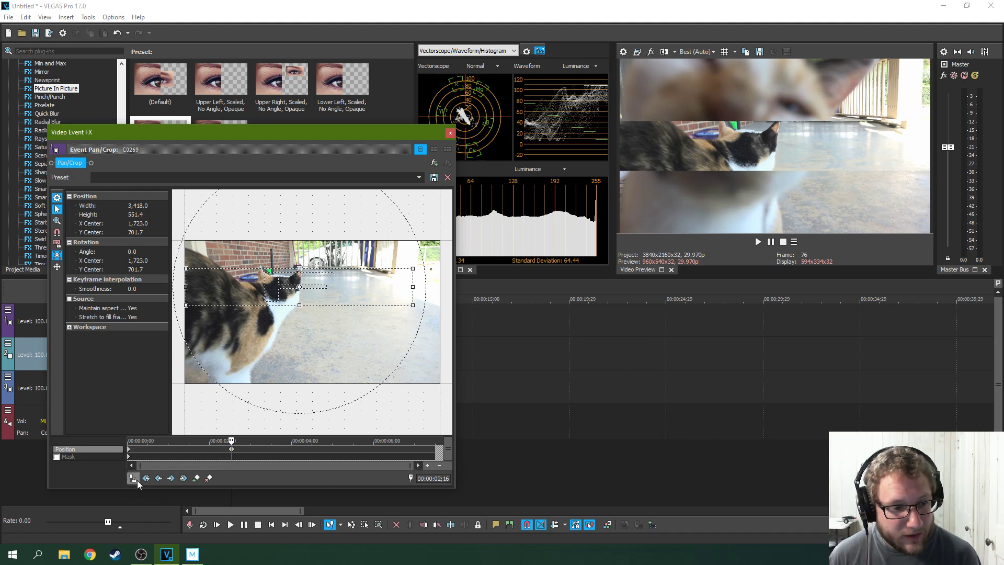
left_click_drag(375, 136, 607, 157)
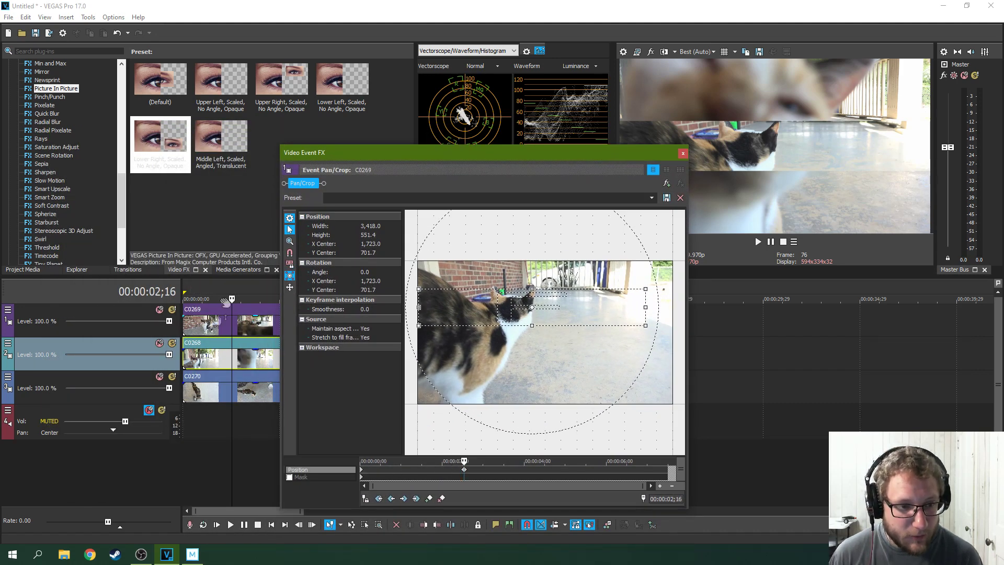
left_click(366, 498)
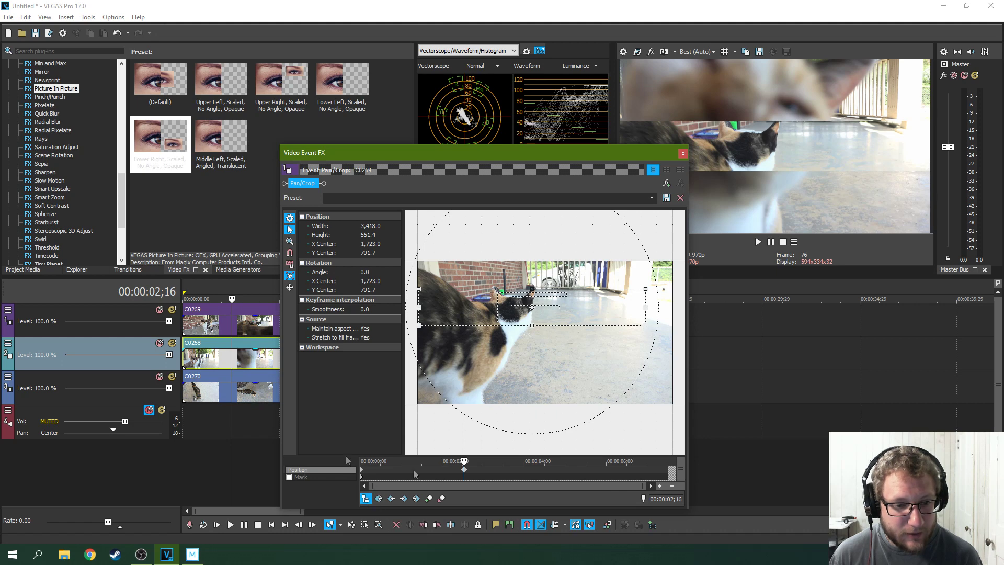
Step: With Sync Cursor off, replace C0269's starting crop with the one from the 00:00:02;16 keyframe, remove that later keyframe, and close Event Pan/Crop
left_click(210, 286)
left_click(210, 287)
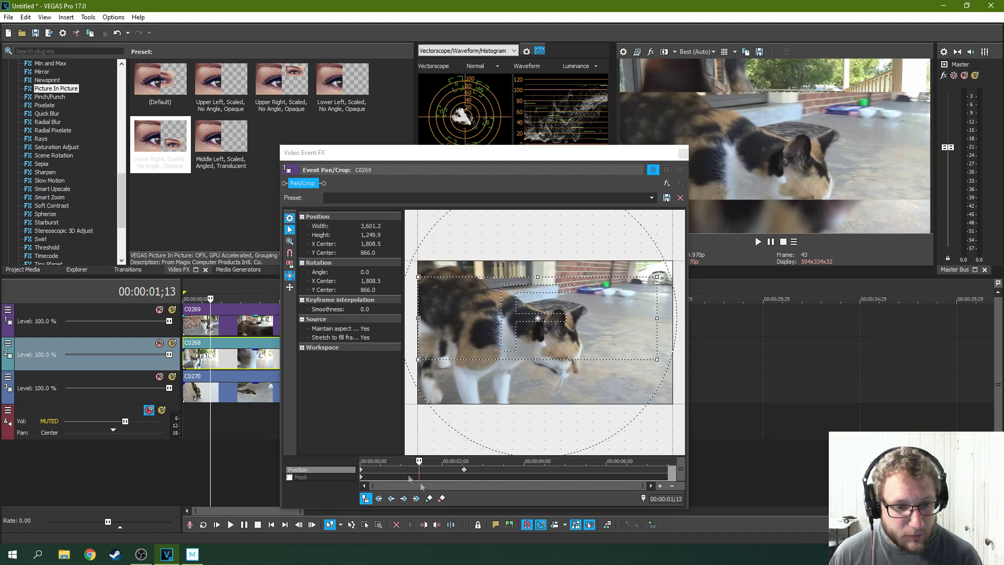
left_click(365, 498)
left_click(464, 470)
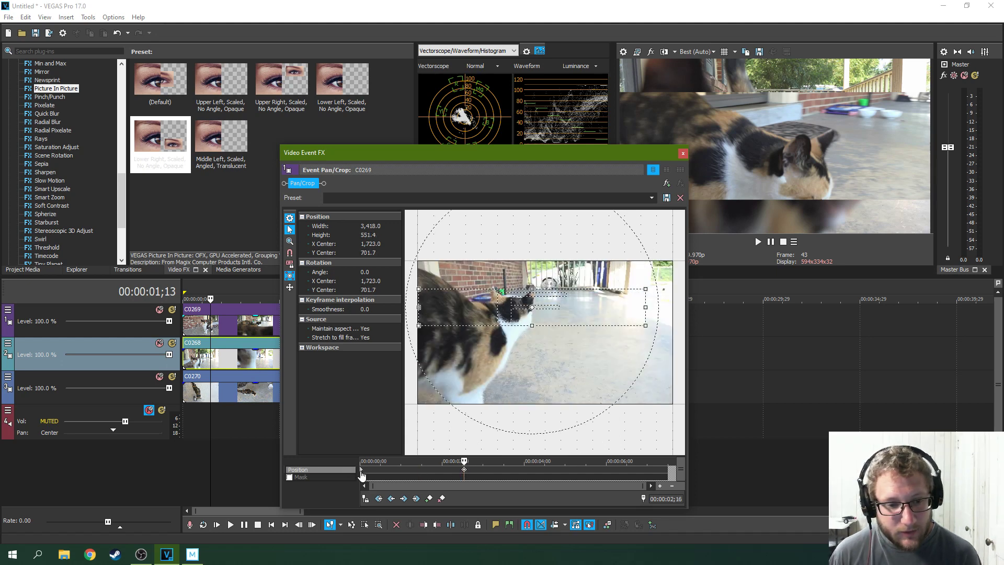
left_click(361, 473)
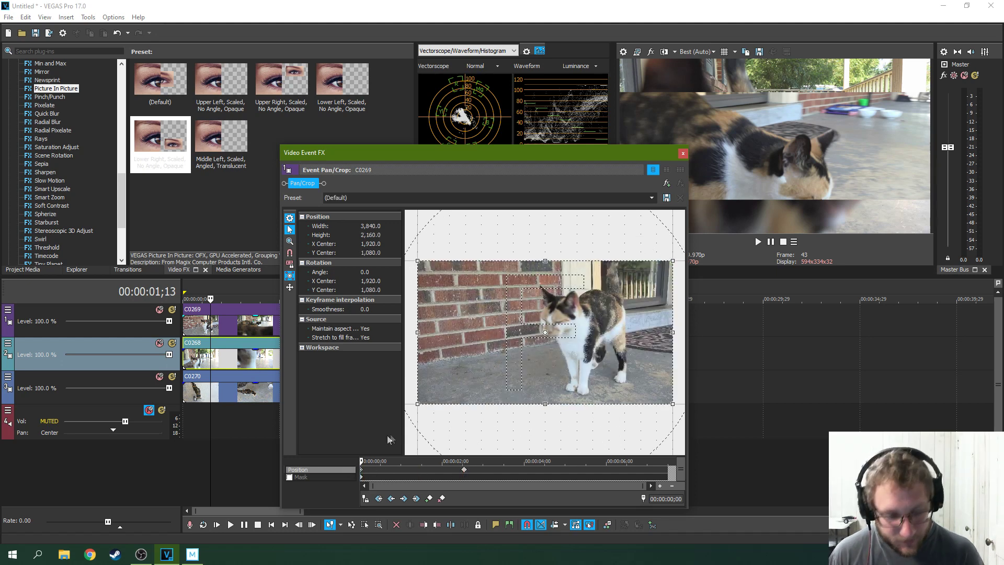
left_click(451, 473)
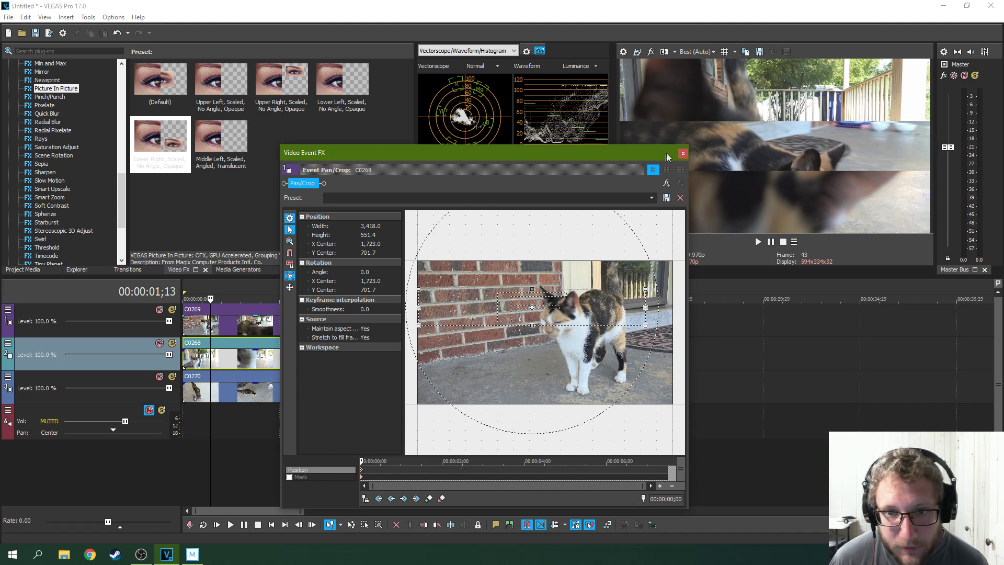
left_click(683, 153)
Step: Play the composite from 00:00:00;28 and check it at several later points on the timeline
left_click(203, 432)
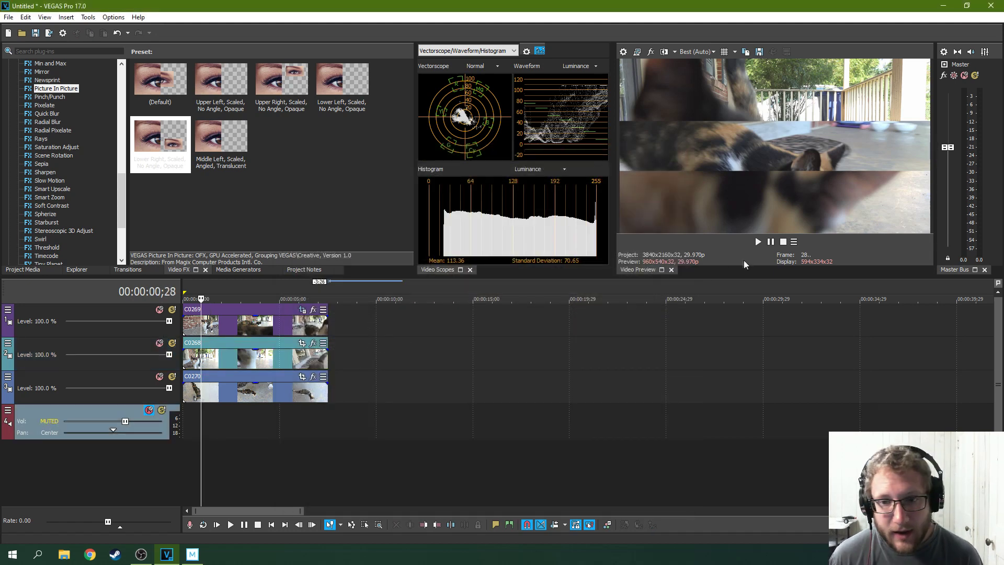
left_click(757, 241)
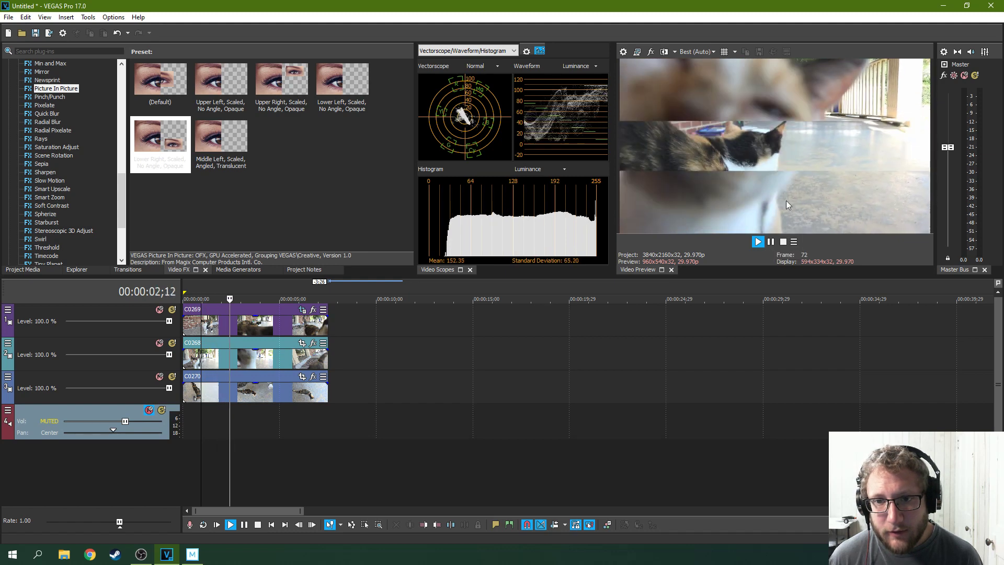
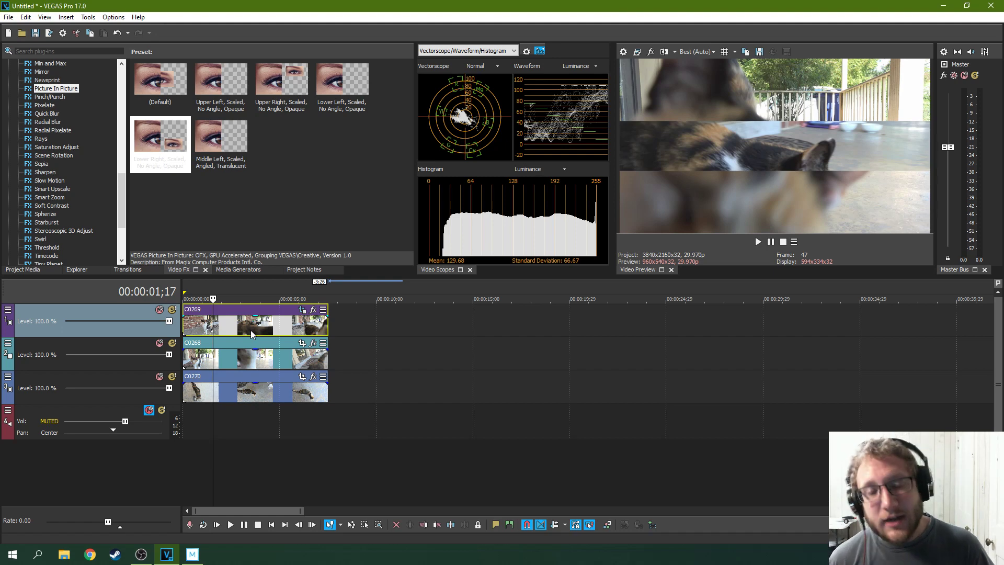
left_click(249, 330)
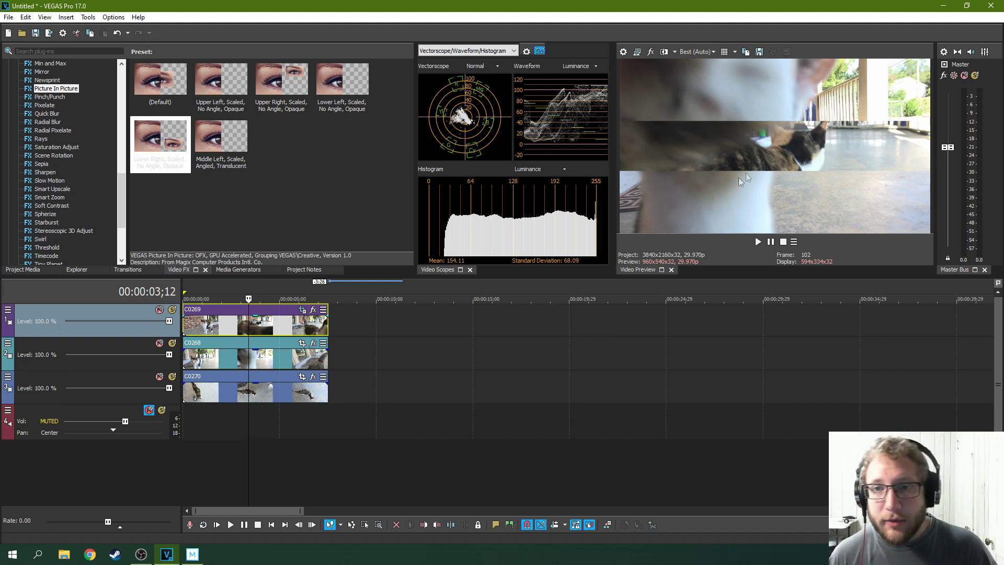
left_click(304, 314)
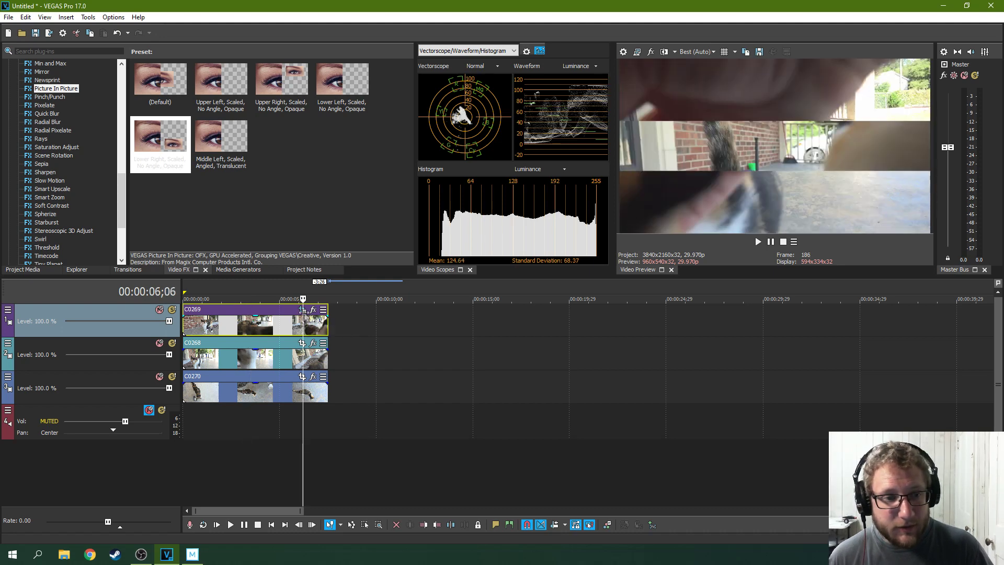
Step: Enlarge the C0269 crop frame to about 3,843.5 by 992.7, centered near 1,927.9, 528.4
left_click(302, 310)
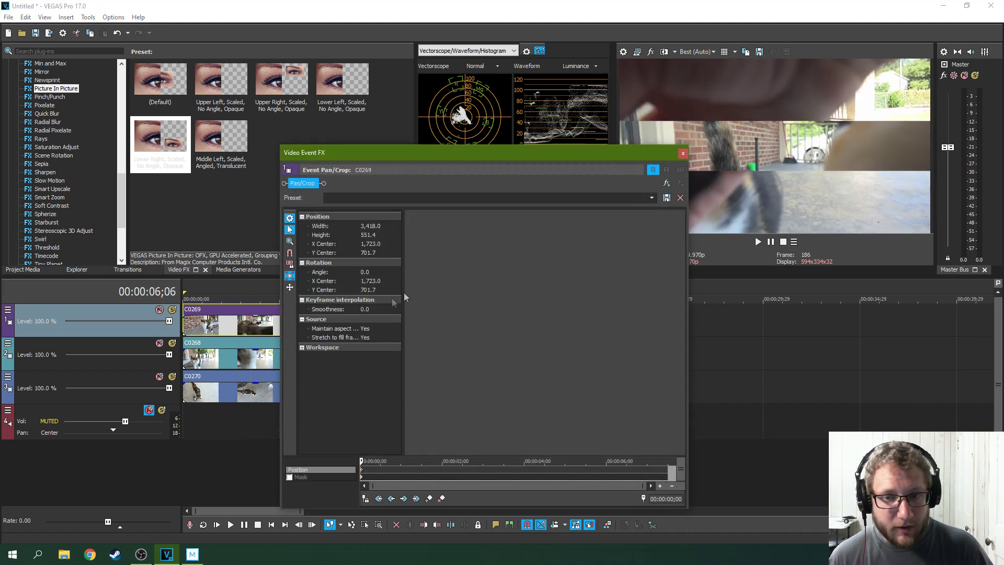
left_click_drag(648, 308, 672, 308)
left_click_drag(612, 305, 615, 279)
left_click_drag(536, 300, 680, 302)
left_click_drag(578, 295, 620, 290)
left_click_drag(424, 298, 475, 292)
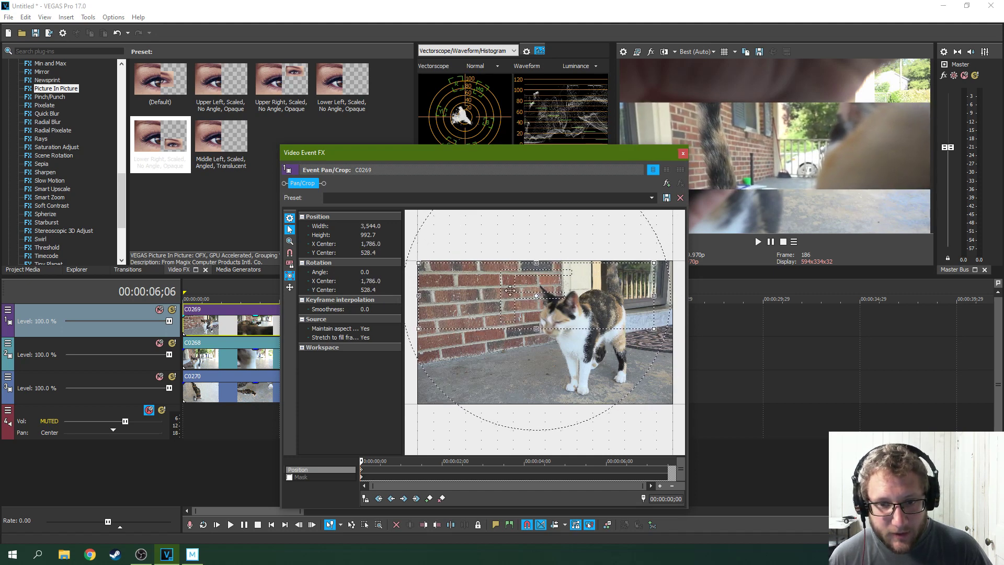
mouse_move(656, 296)
left_mouse_down()
mouse_move(679, 296)
mouse_move(648, 299)
left_mouse_up()
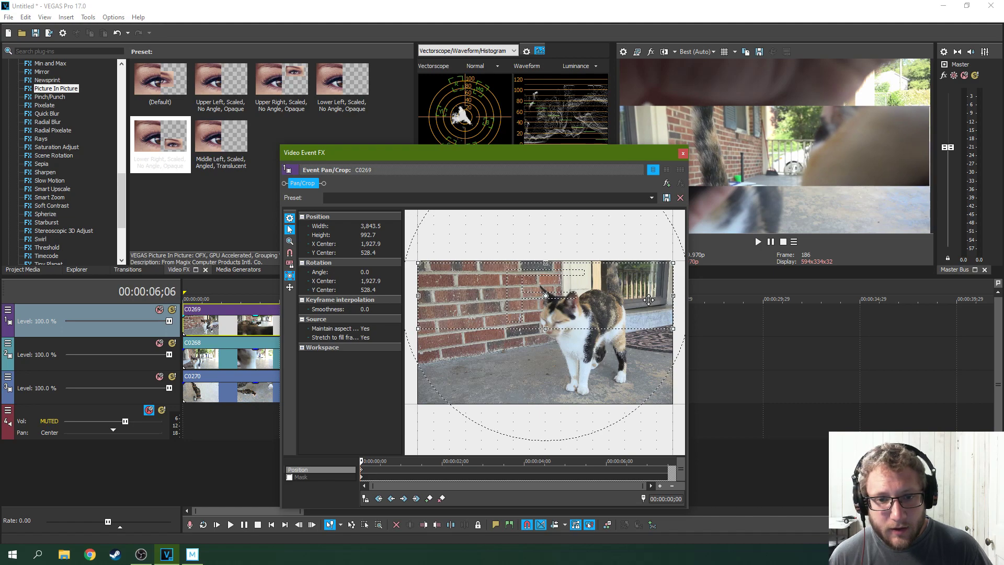
Step: Using a frame near 00:00:01;20 as reference, lower the C0269 crop frame to center near 1,920.0, 1,048.5, and close its settings
left_click_drag(579, 152, 450, 93)
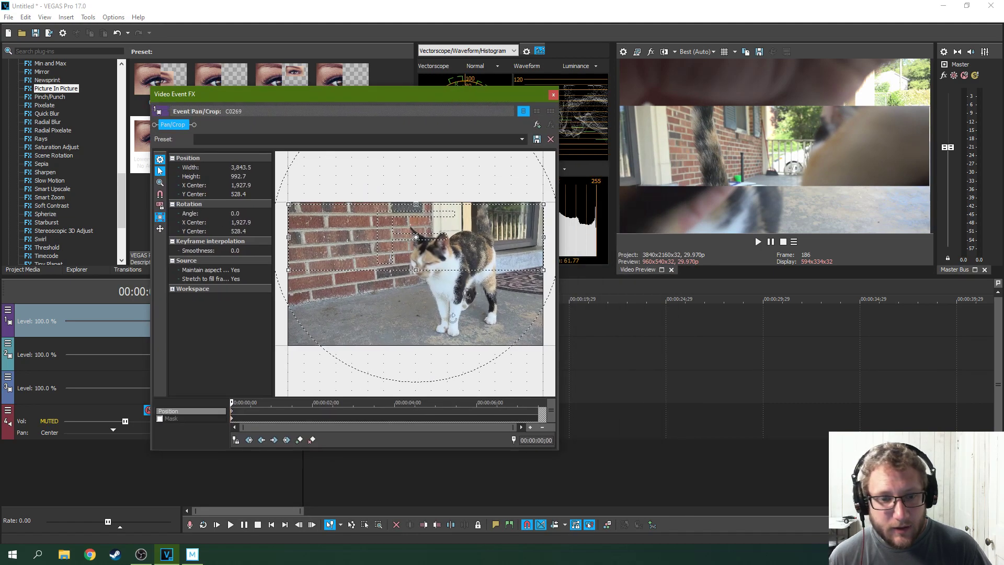
left_click(259, 474)
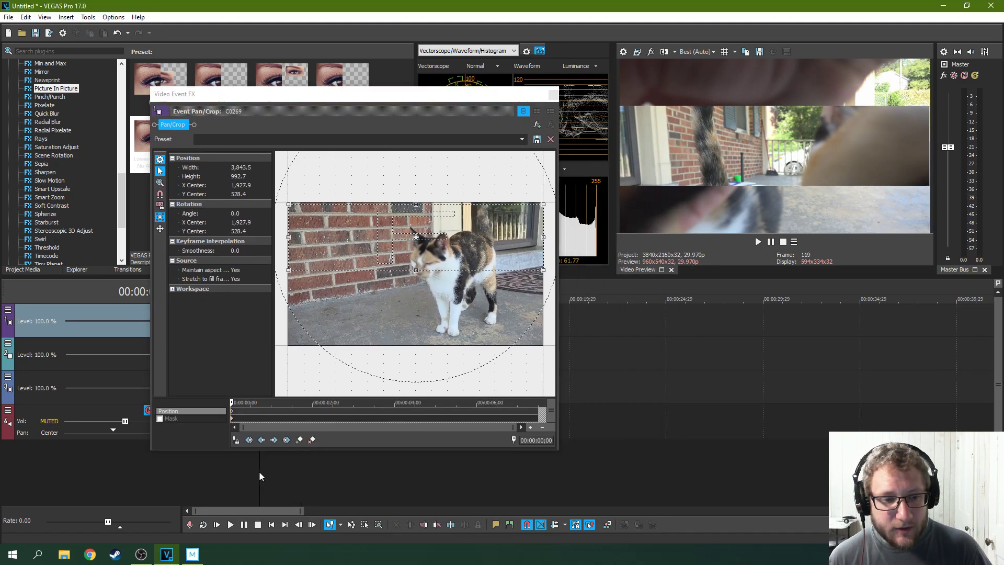
left_click(216, 472)
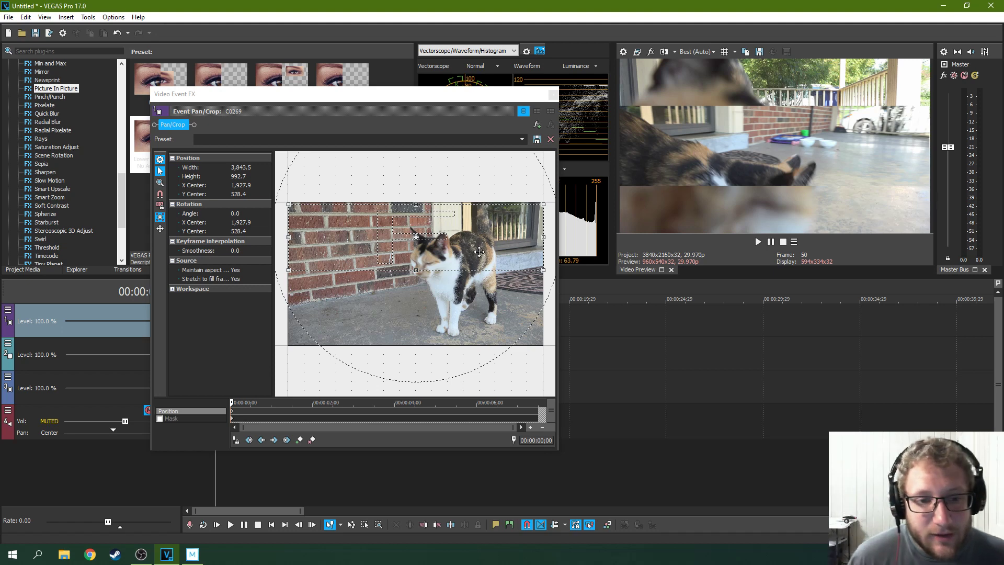
left_click_drag(481, 252, 479, 286)
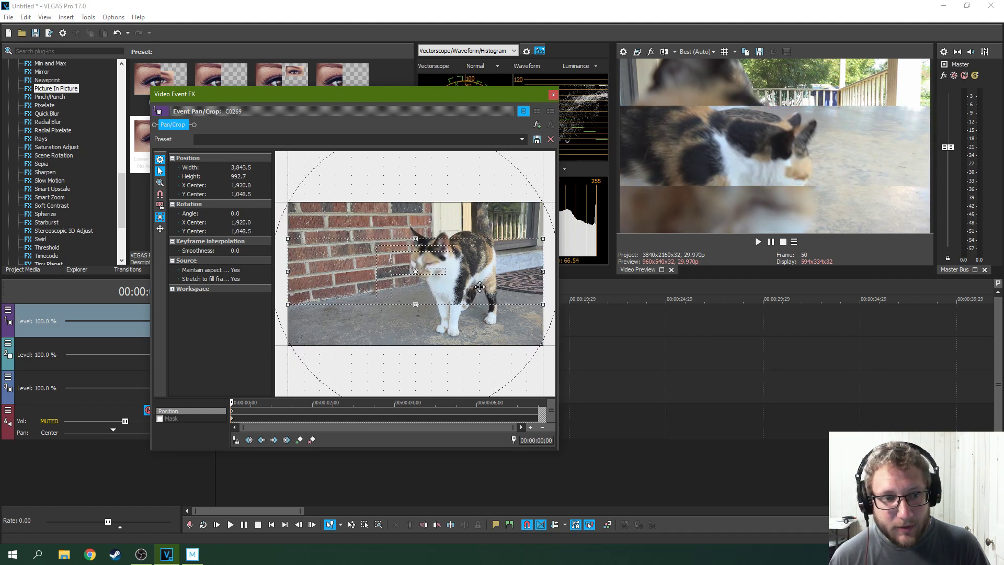
left_click(553, 95)
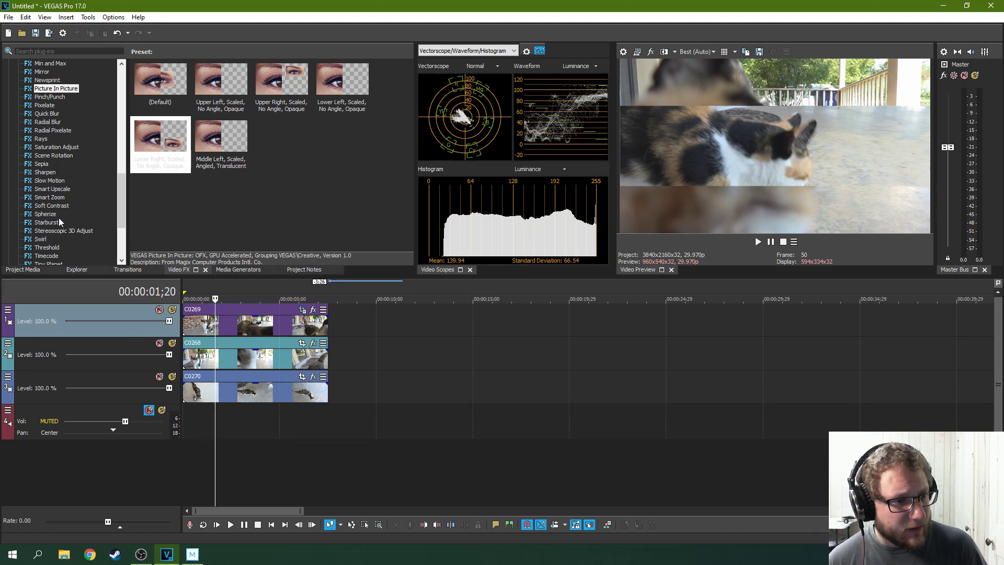
Step: Apply the default Picture In Picture preset to C0269, enlarge the clip to the full frame width, and move it to the picture's upper edge
scroll(59, 218, "down", 3)
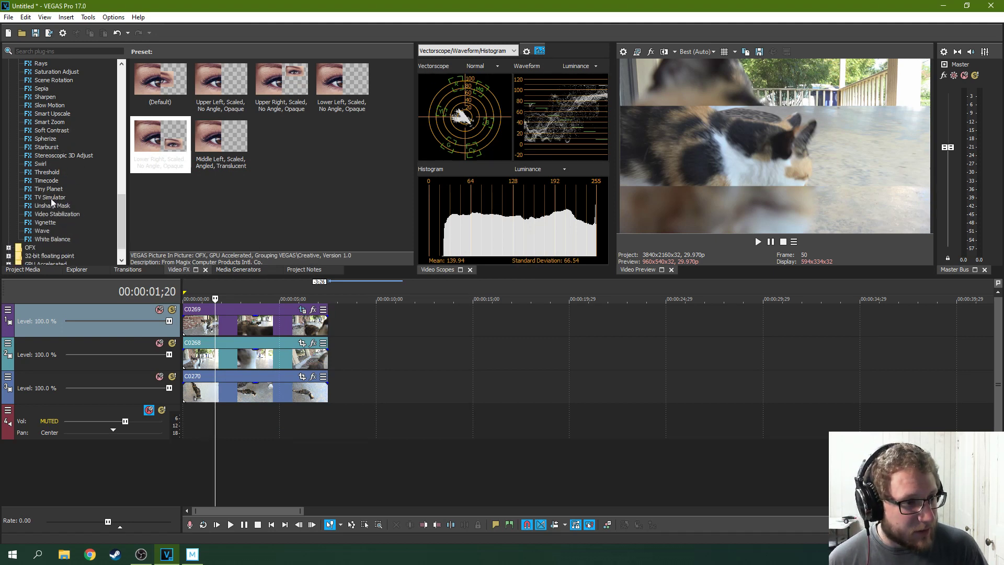
scroll(49, 192, "up", 2)
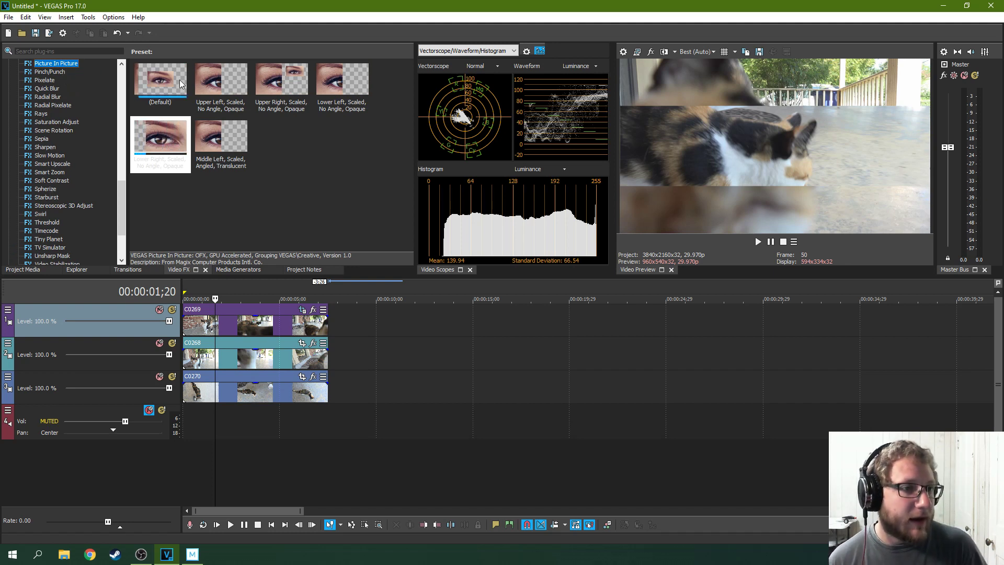
left_click_drag(162, 83, 273, 318)
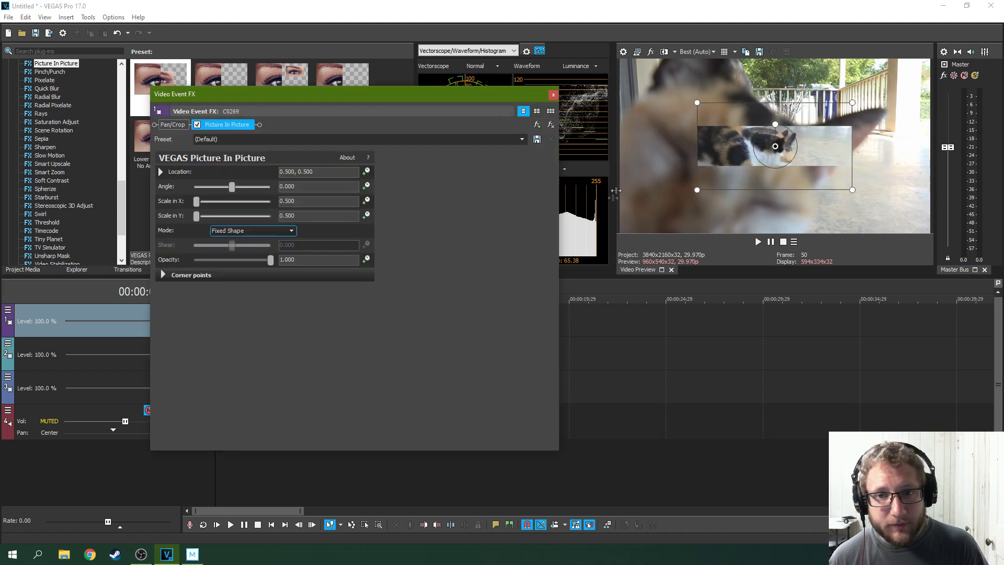
left_click_drag(697, 189, 622, 247)
left_click_drag(759, 191, 761, 144)
left_click(553, 95)
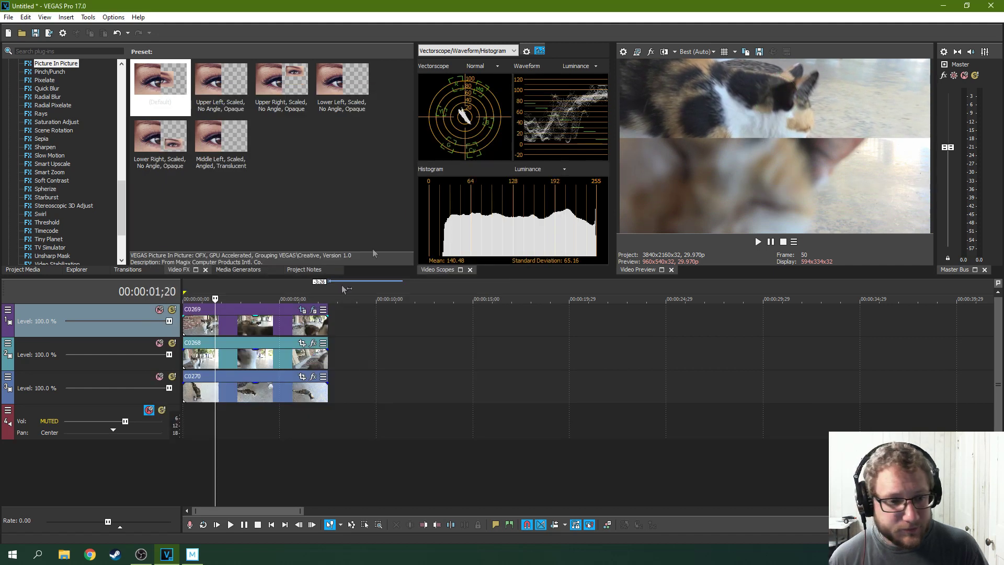
Step: Crop C0268 in Event Pan/Crop to a wide strip of about 3,824.2 by 820.3, centered near 1,880.6, 1,702.6
left_click(256, 364)
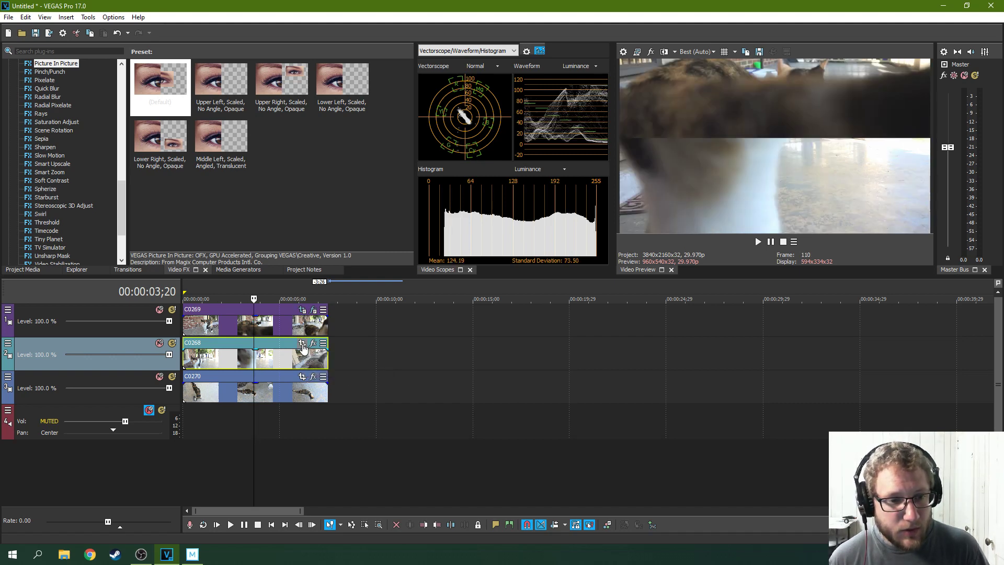
left_click(303, 344)
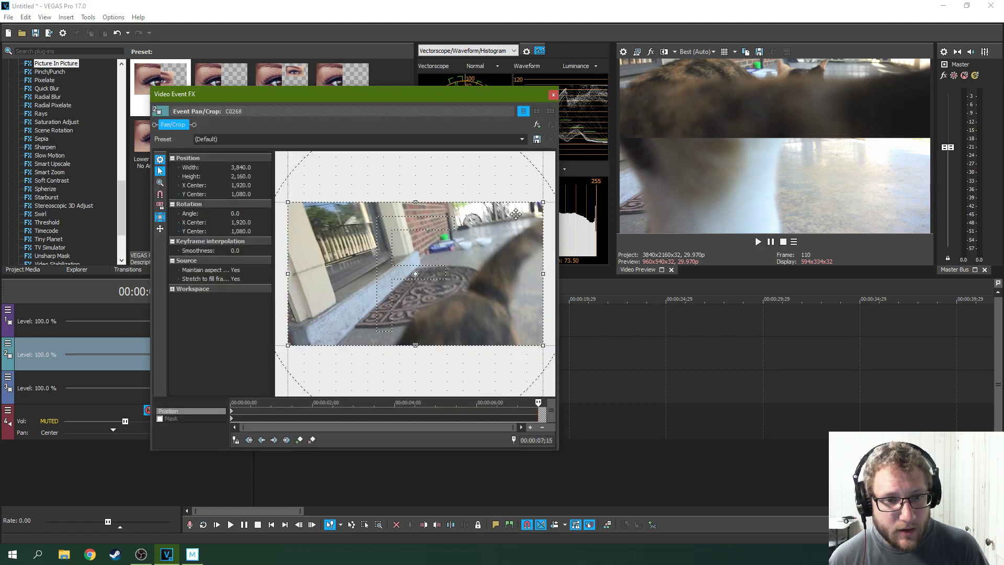
left_click_drag(541, 204, 517, 221)
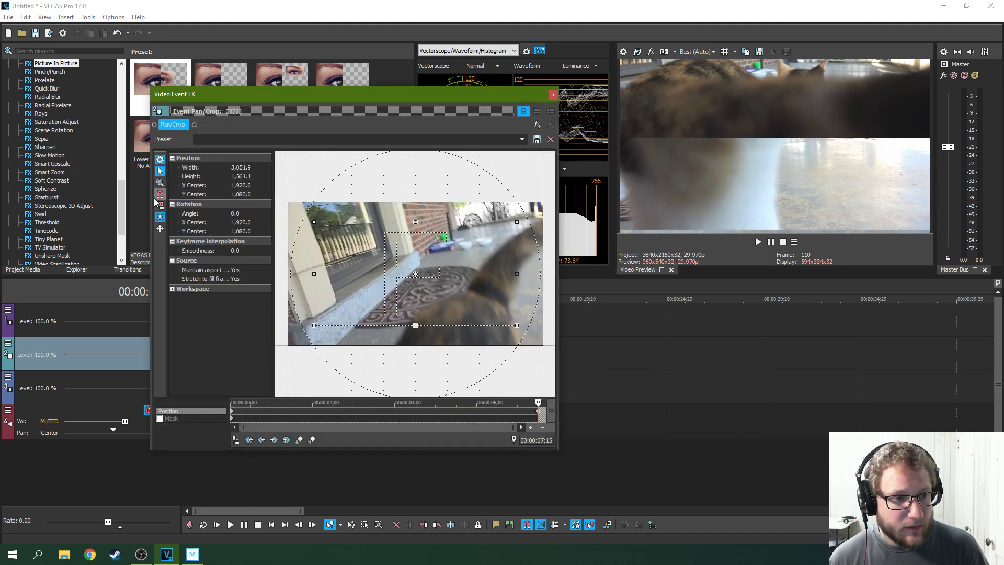
left_click_drag(416, 220, 401, 249)
left_click_drag(314, 274, 338, 311)
Step: With the timeline at 00:00:02;06, move the C0268 crop frame up to center near 1,912.1, 1,087.9, and close its settings
left_click_drag(403, 102, 721, 243)
left_click(290, 418)
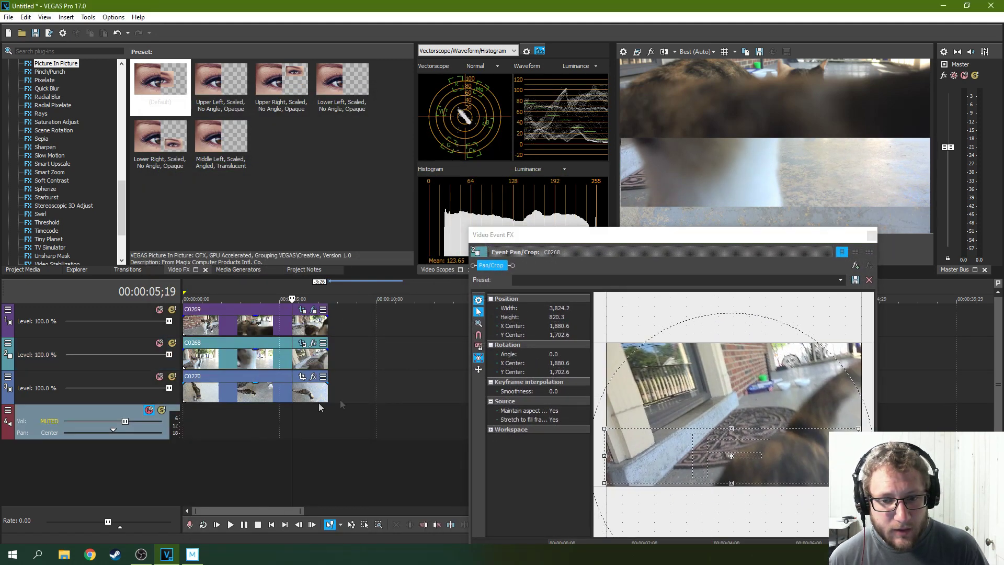
left_click(225, 357)
left_click_drag(606, 235, 413, 146)
left_click_drag(552, 369, 554, 325)
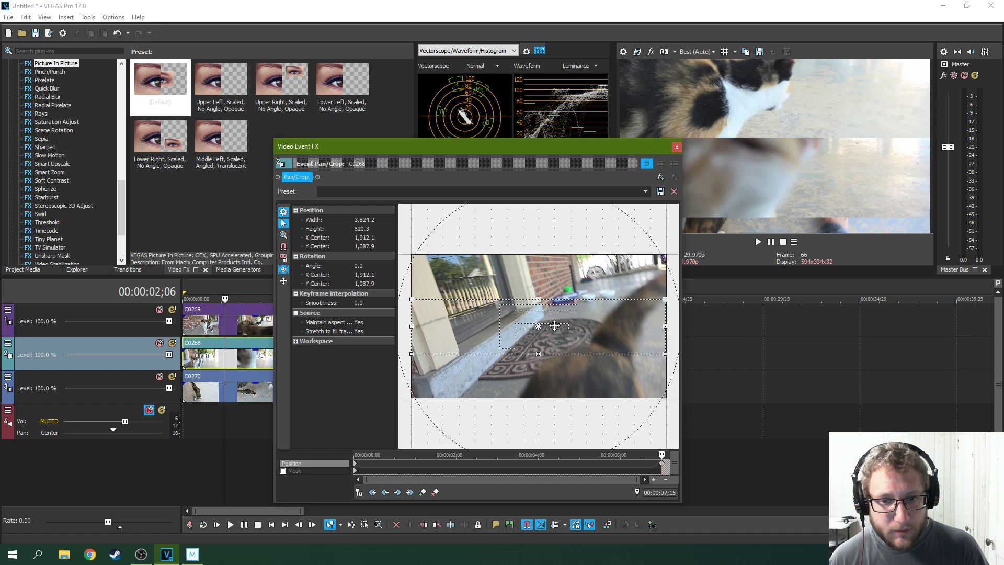
left_click(677, 147)
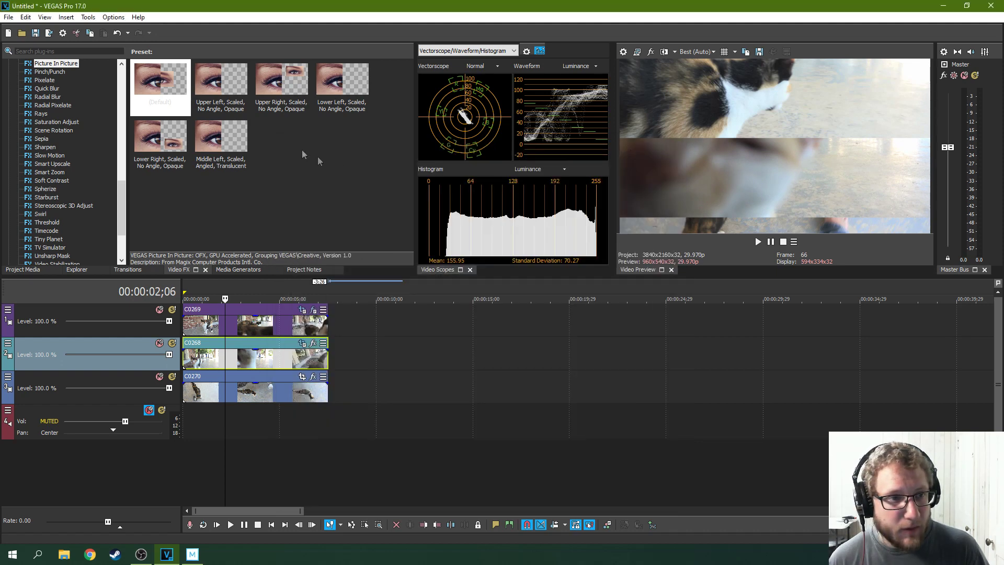
Step: Apply the default Picture In Picture preset to C0268, scale it to about 1.073, and position it near 0.505, 0.425 below C0269
left_click_drag(160, 81, 276, 354)
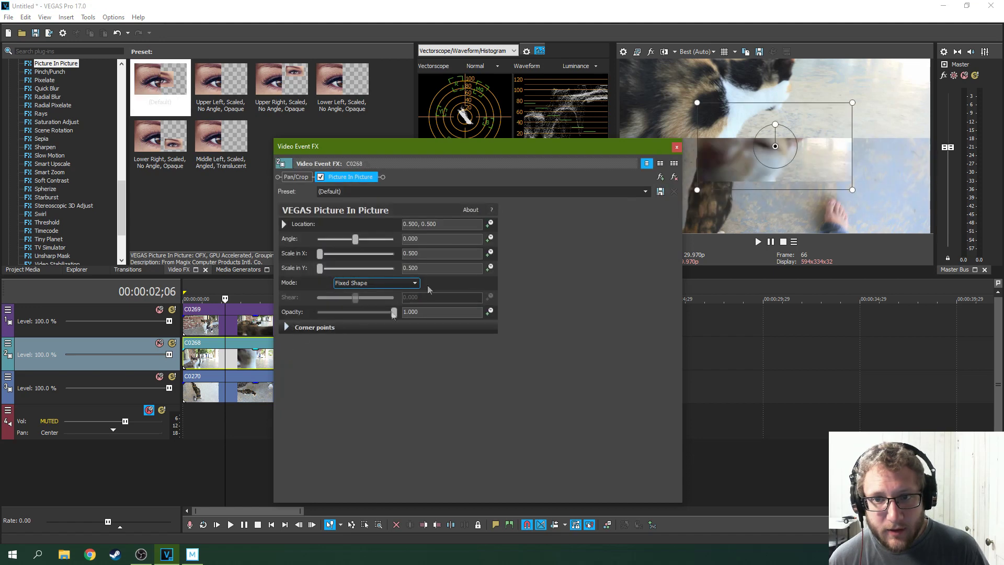
left_click_drag(572, 146, 468, 109)
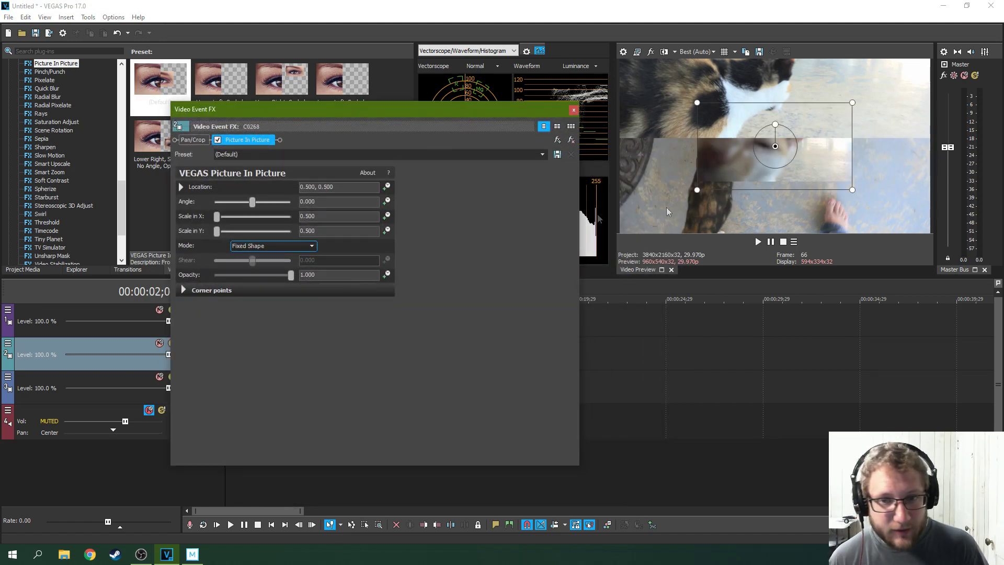
left_click_drag(697, 190, 604, 238)
mouse_move(694, 200)
left_mouse_down()
mouse_move(694, 187)
mouse_move(695, 213)
left_mouse_up()
Step: Reopen C0268's Event Pan/Crop and adjust the crop frame to about 3,840.0 by 930.6, centered near 1,920.0, 1,024.8
left_click_drag(524, 115, 714, 185)
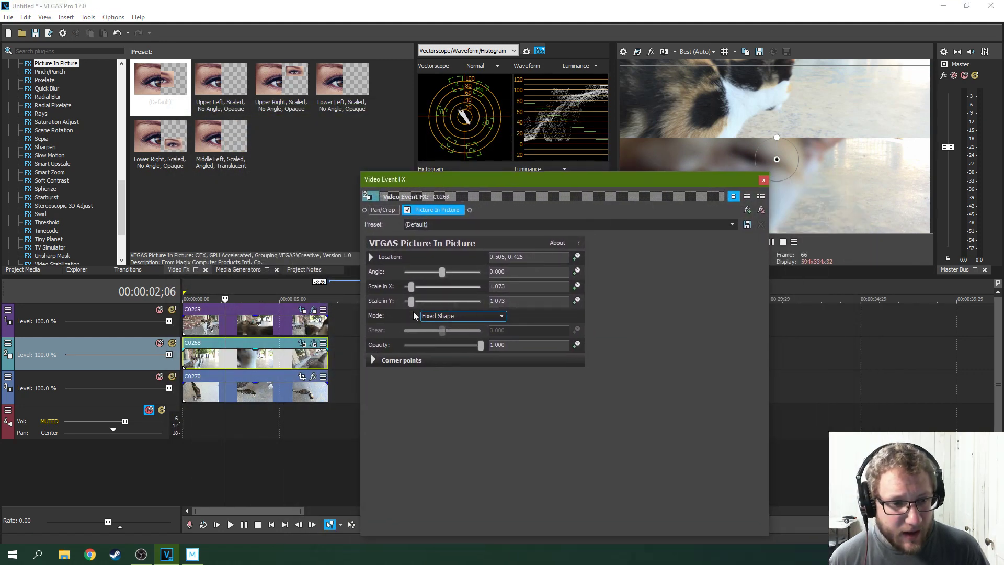
left_click(303, 344)
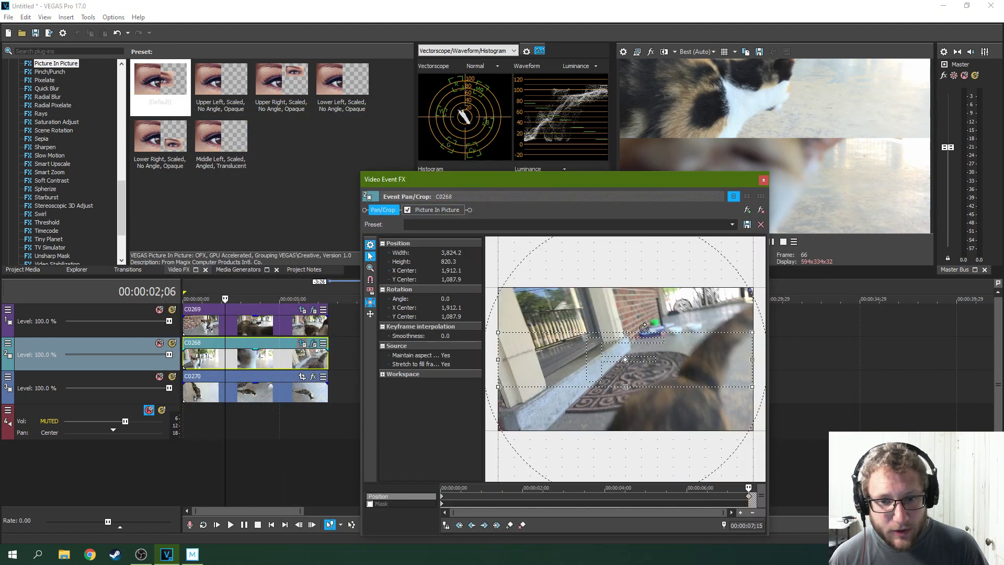
left_click_drag(624, 333, 624, 339)
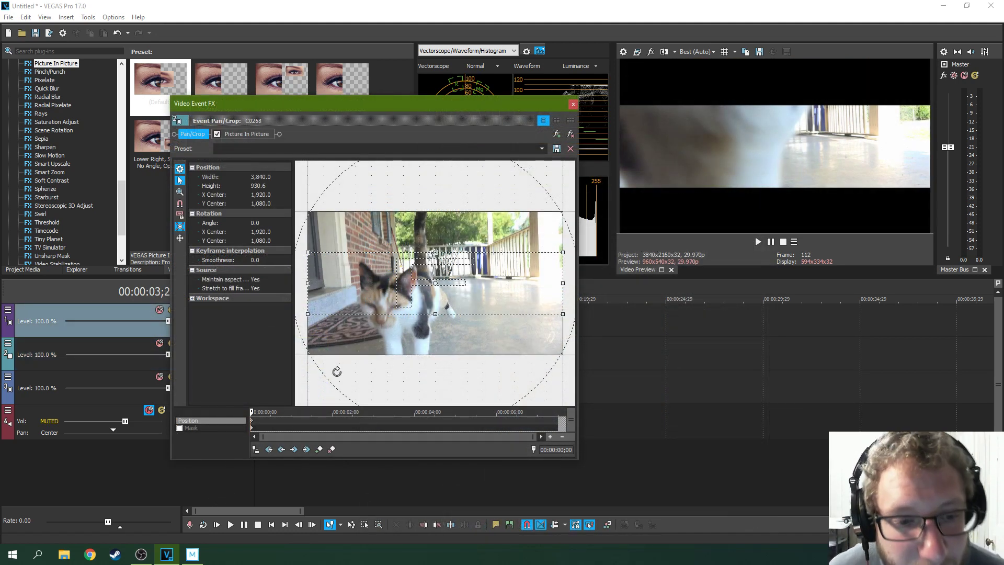
left_click_drag(443, 272, 442, 271)
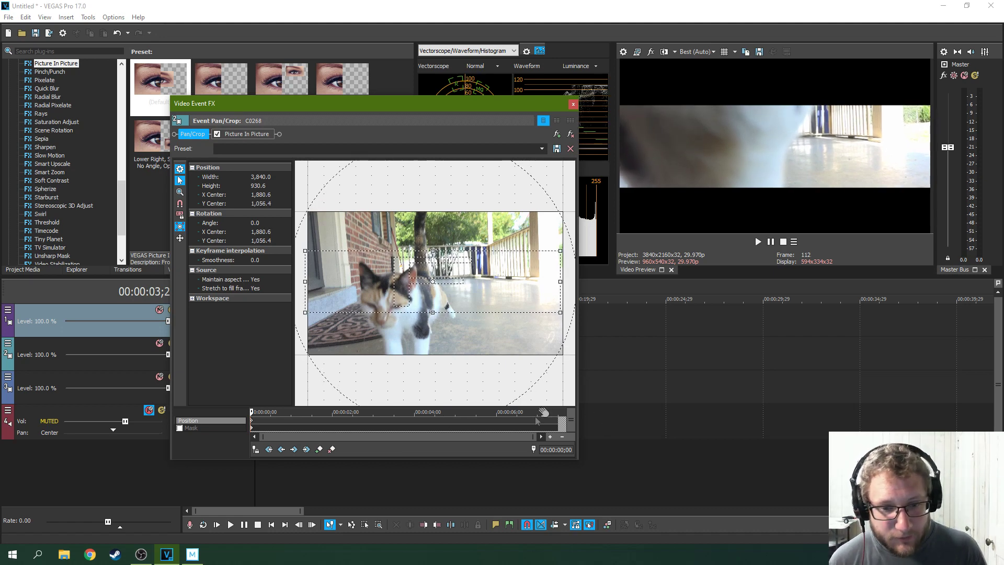
left_click_drag(387, 303, 391, 299)
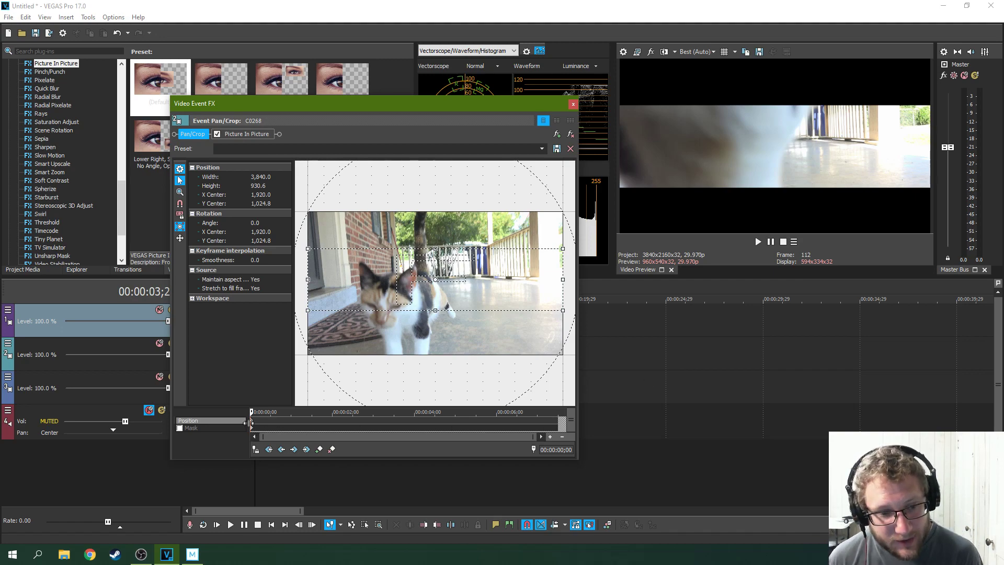
mouse_move(429, 112)
left_mouse_down()
mouse_move(582, 281)
mouse_move(504, 156)
mouse_move(438, 119)
left_mouse_up()
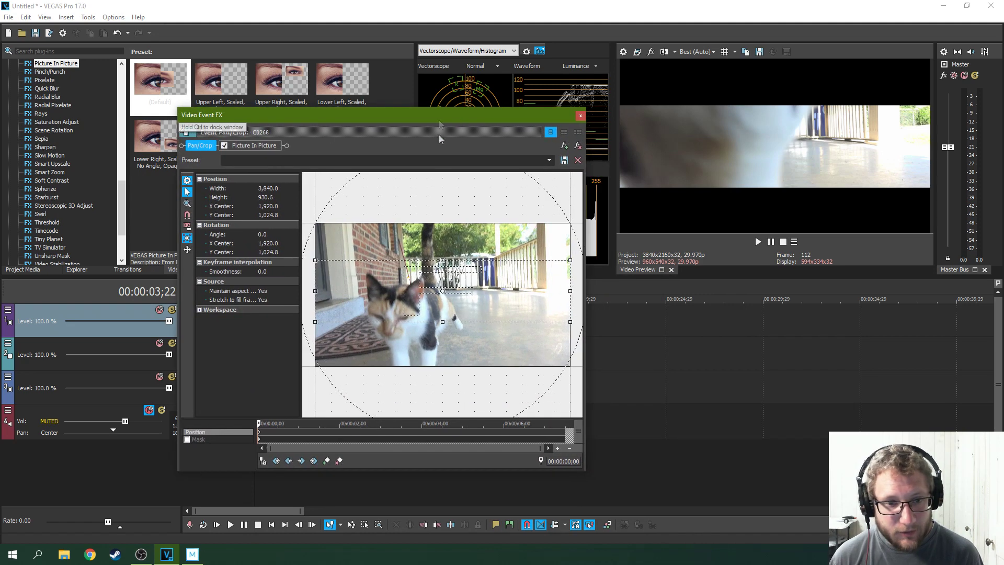
Step: Reduce the height of C0268's crop frame to make a thinner strip and close its settings
left_click_drag(446, 293, 466, 304)
left_click(581, 115)
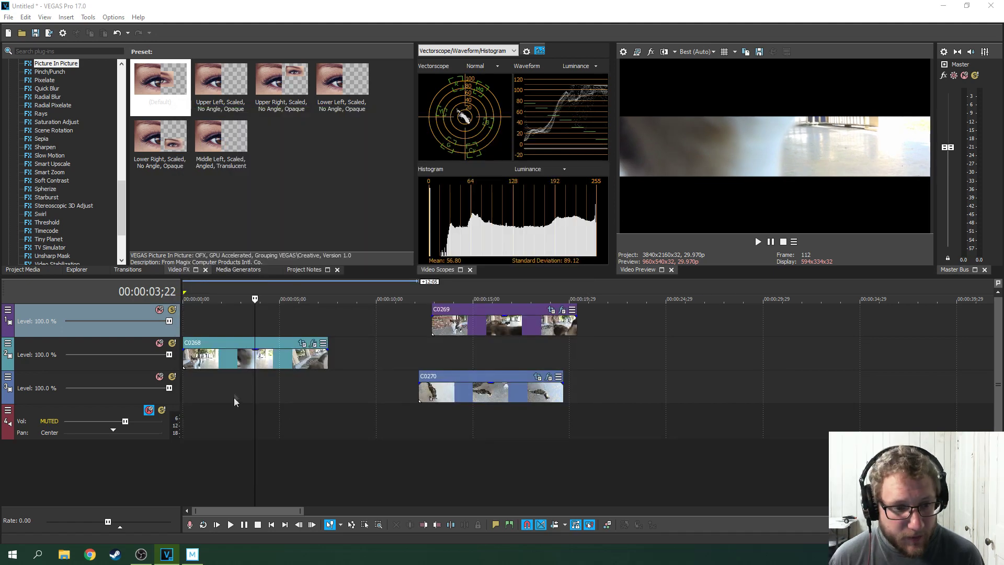
Step: With the timeline at 00:00:04;16, move C0270 to the timeline start and shift C0268 aside by 10:12
left_click(212, 384)
left_click_drag(282, 385, 253, 386)
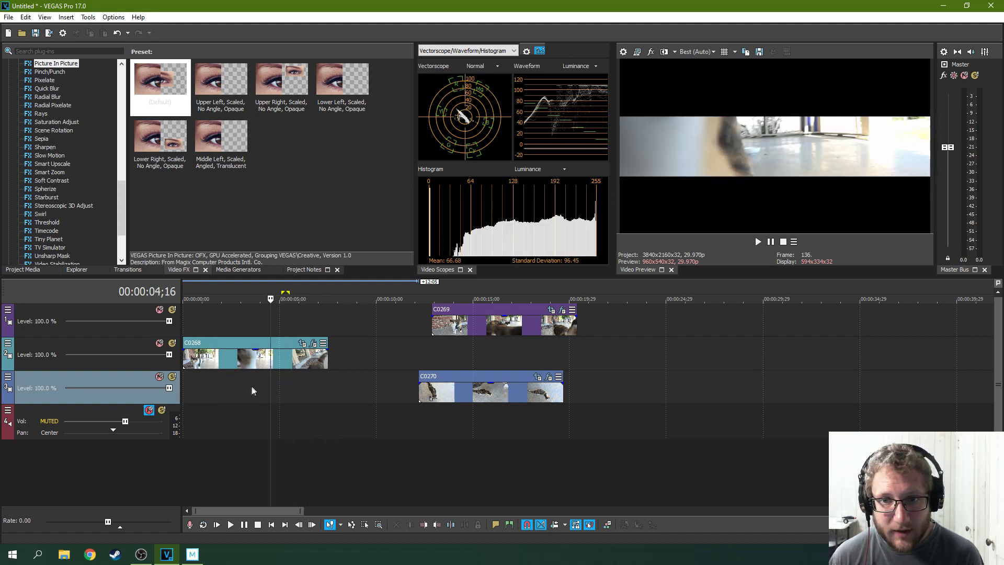
left_click_drag(469, 381, 242, 393)
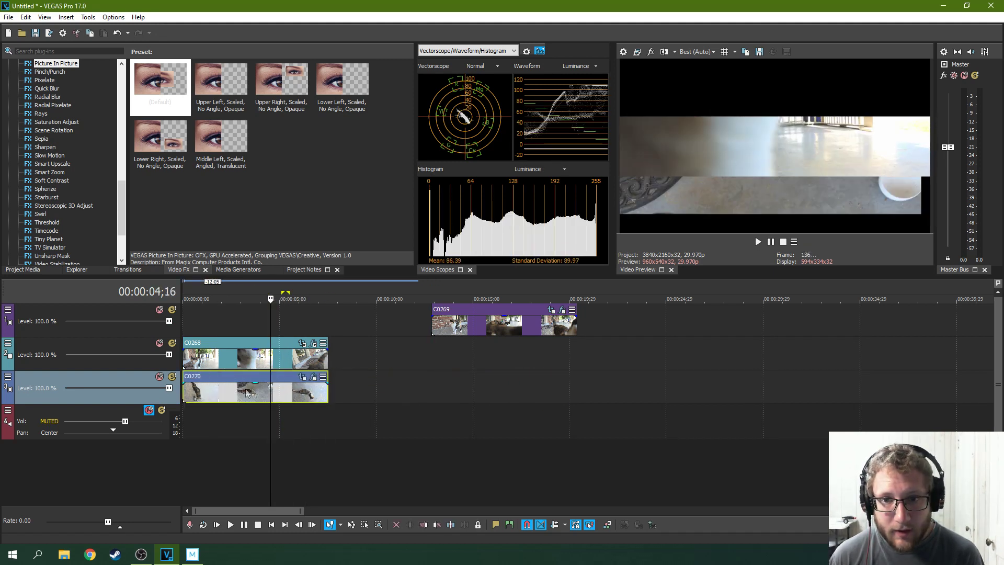
left_click_drag(262, 350, 462, 346)
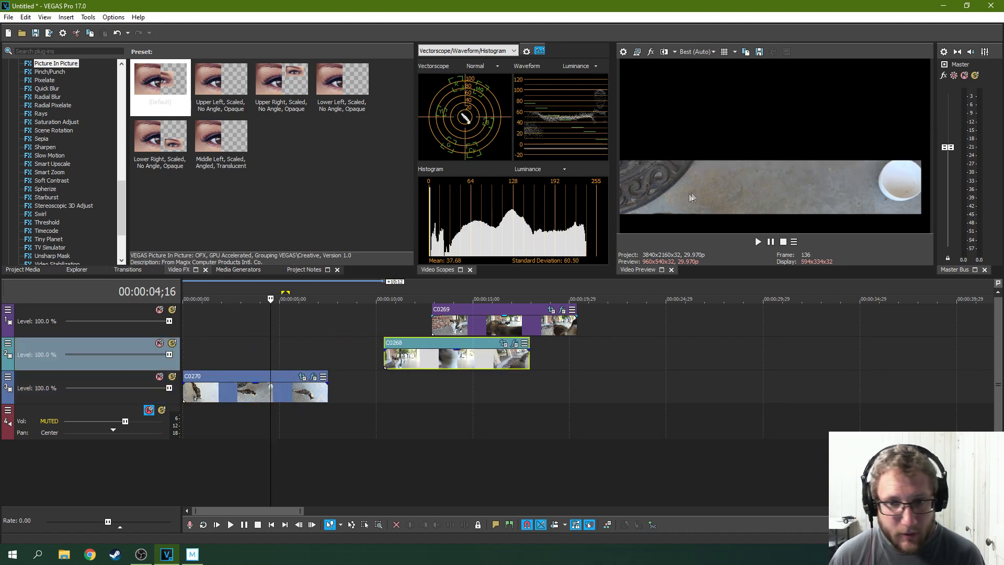
Step: Scale C0270's Picture In Picture to about 1.030, position it near 0.493, 0.153, and move C0268 back to the timeline start
left_click(312, 377)
left_click_drag(764, 185, 769, 206)
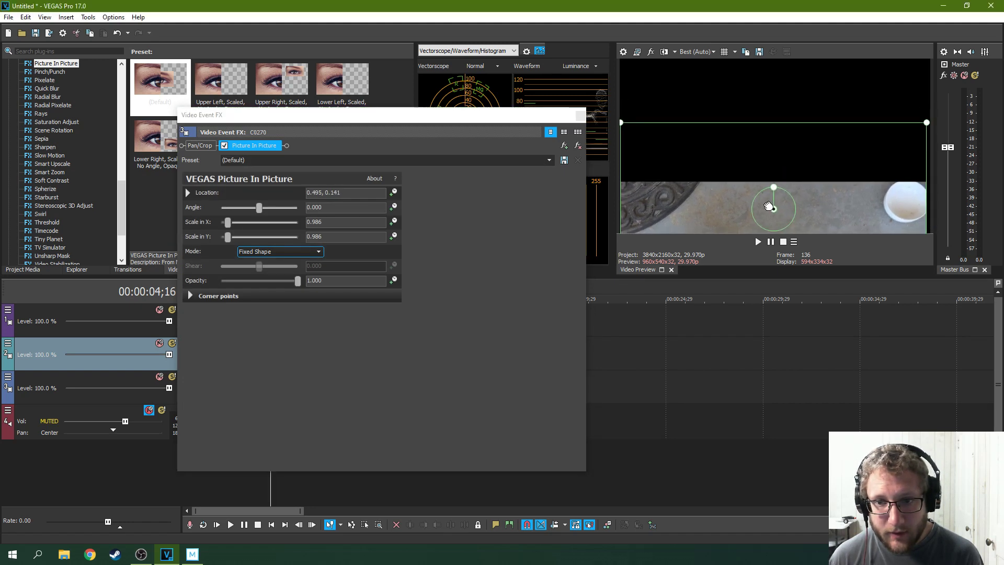
left_click_drag(910, 122, 874, 151)
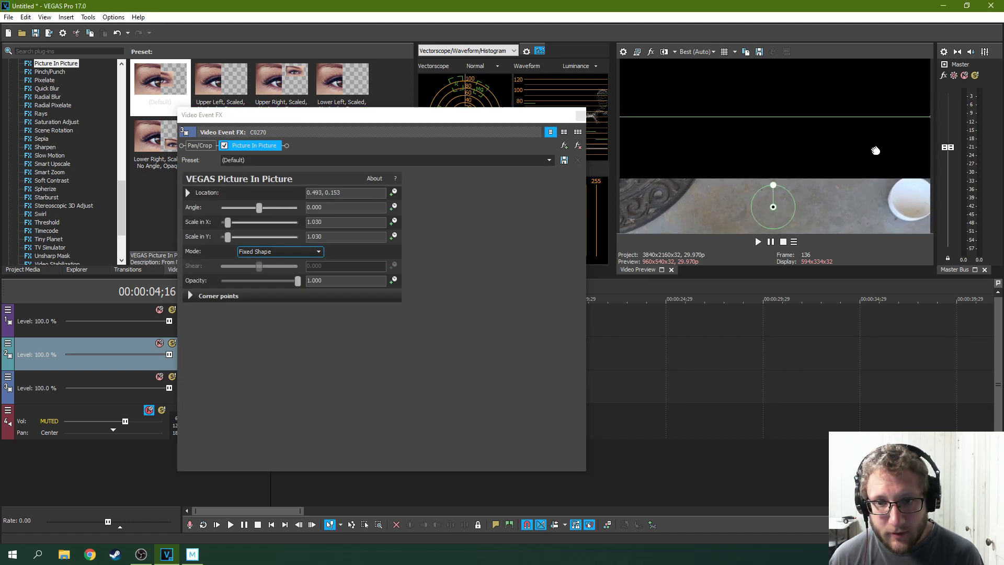
left_click(581, 115)
left_click_drag(458, 359, 254, 361)
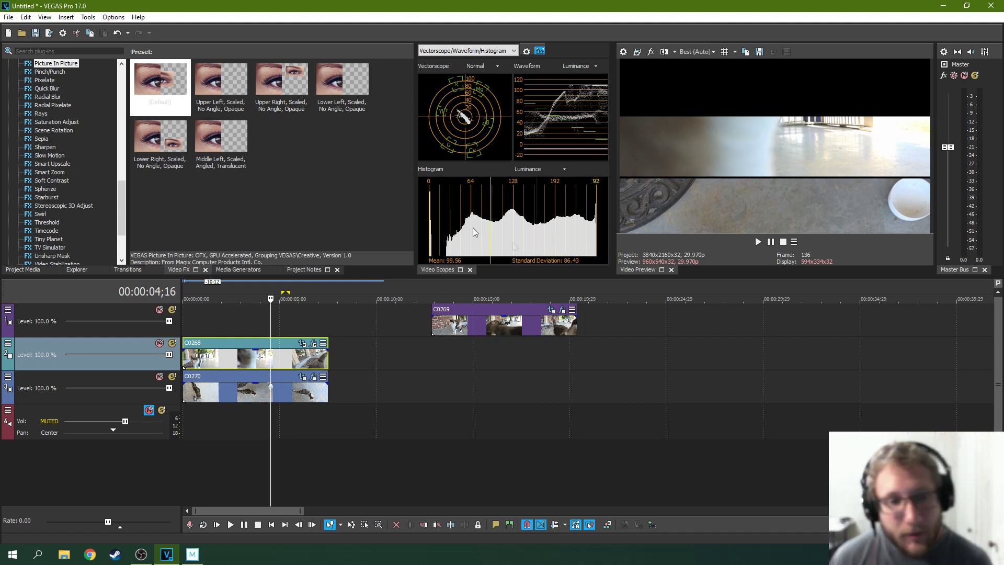
Step: Browse the Test Pattern, Noise Texture and Solid Color media generator presets and return to the project media
left_click(238, 269)
left_click(50, 114)
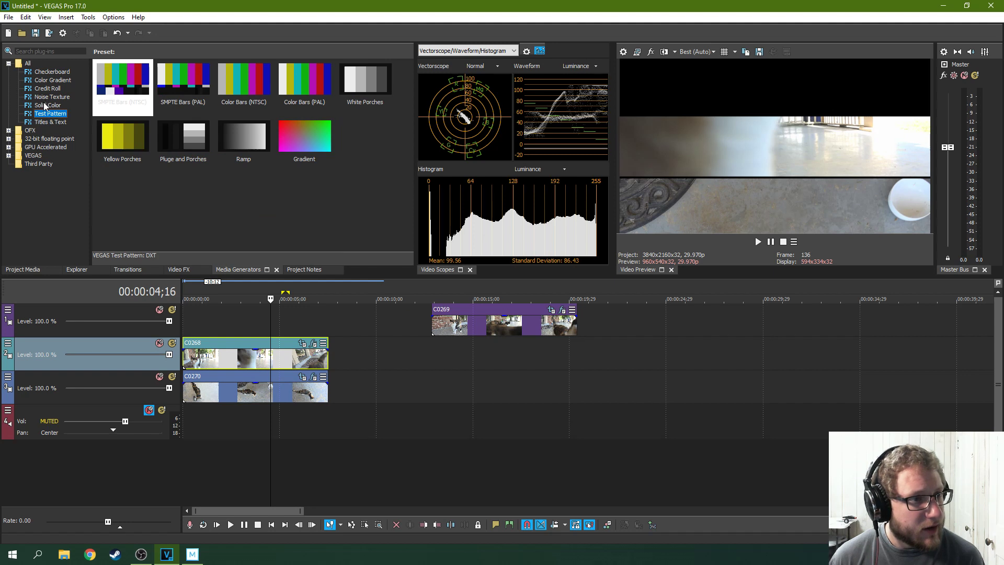
left_click(46, 105)
left_click(51, 97)
left_click(48, 88)
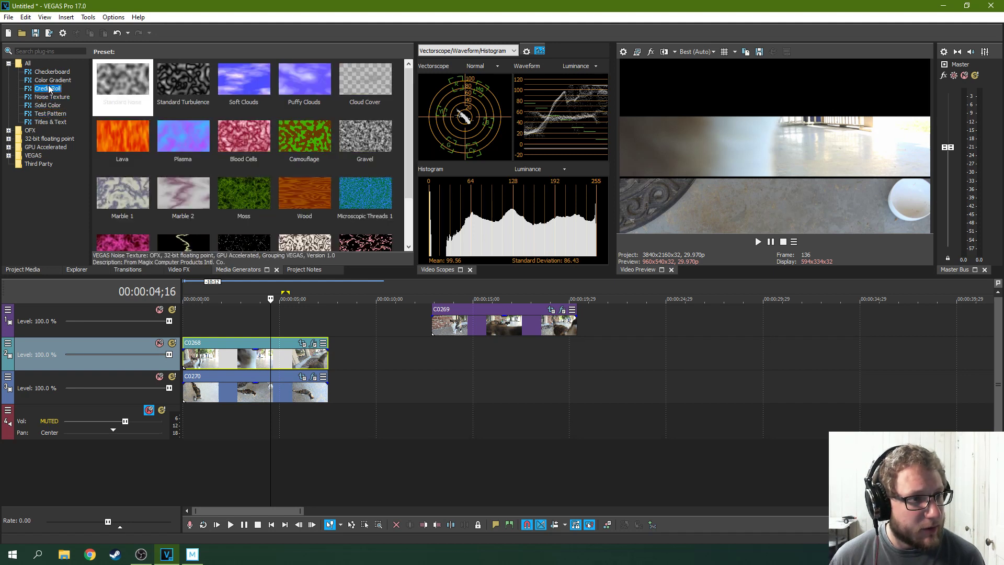
left_click(46, 105)
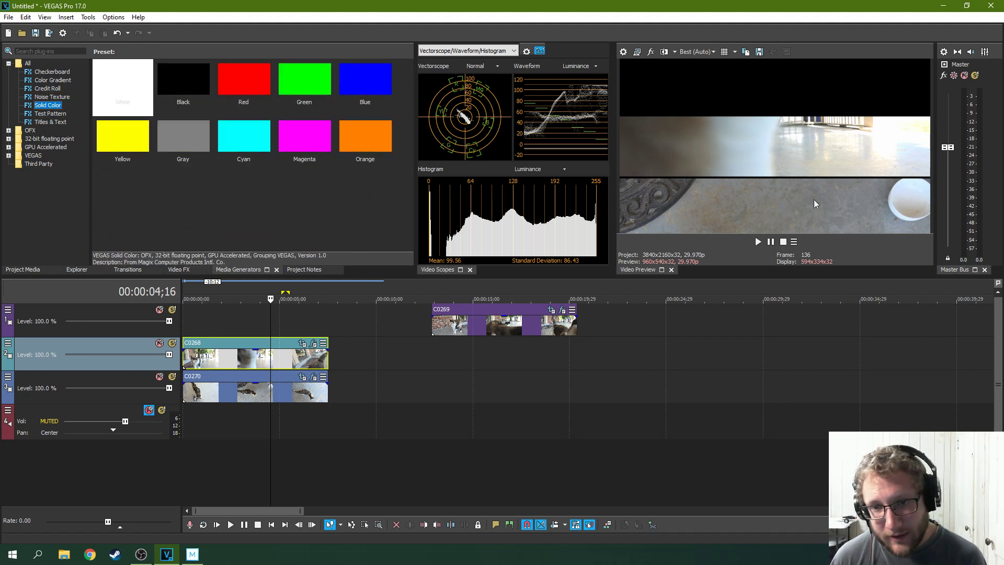
left_click(15, 271)
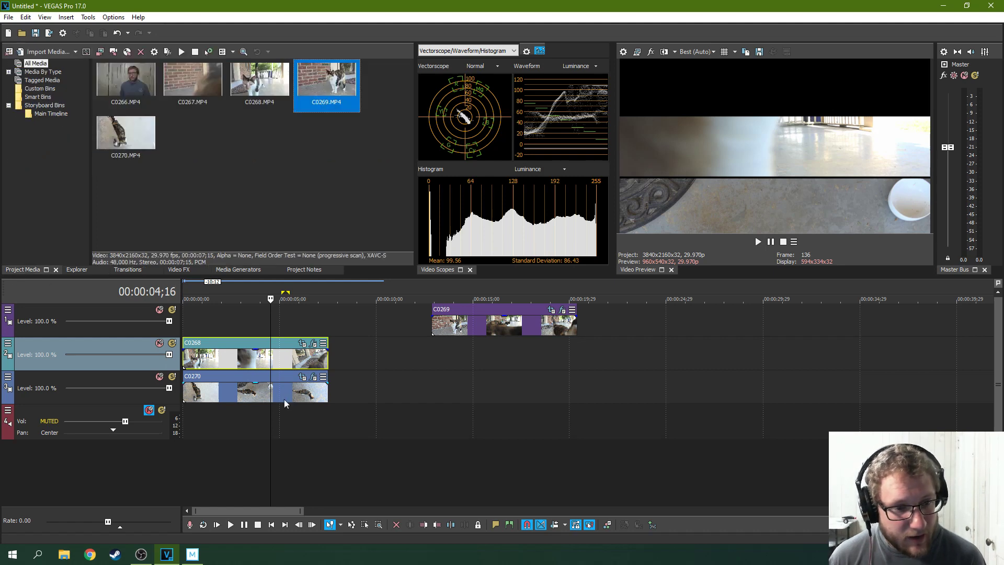
Step: Move C0269 to the timeline start so it lines up with C0268 and C0270
left_click_drag(457, 308, 336, 316)
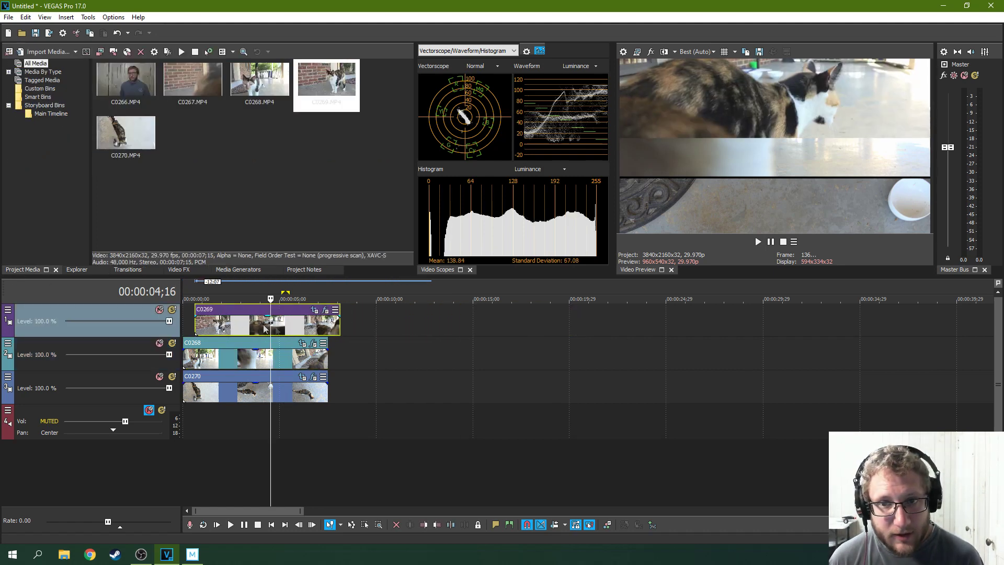
left_click(233, 314)
left_click_drag(240, 314, 236, 314)
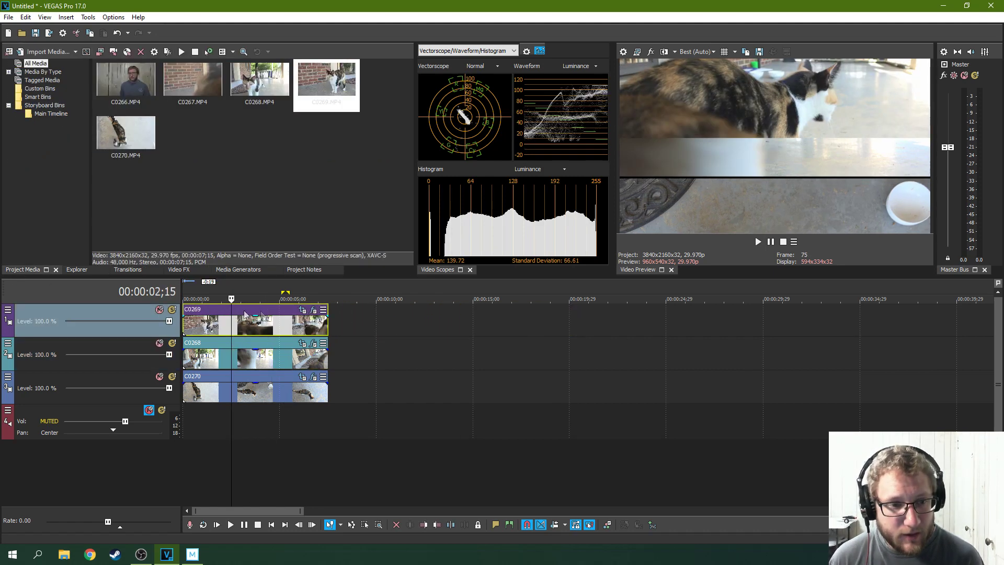
Step: Scale C0269's Picture In Picture to about 0.964 and position it near 0.485, 0.754
left_click(313, 311)
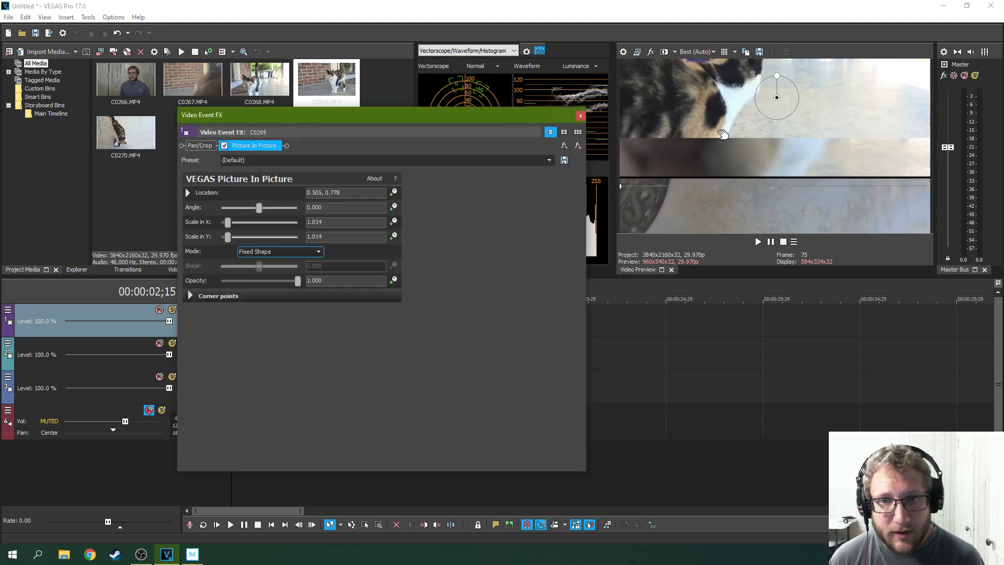
left_click_drag(727, 137, 836, 86)
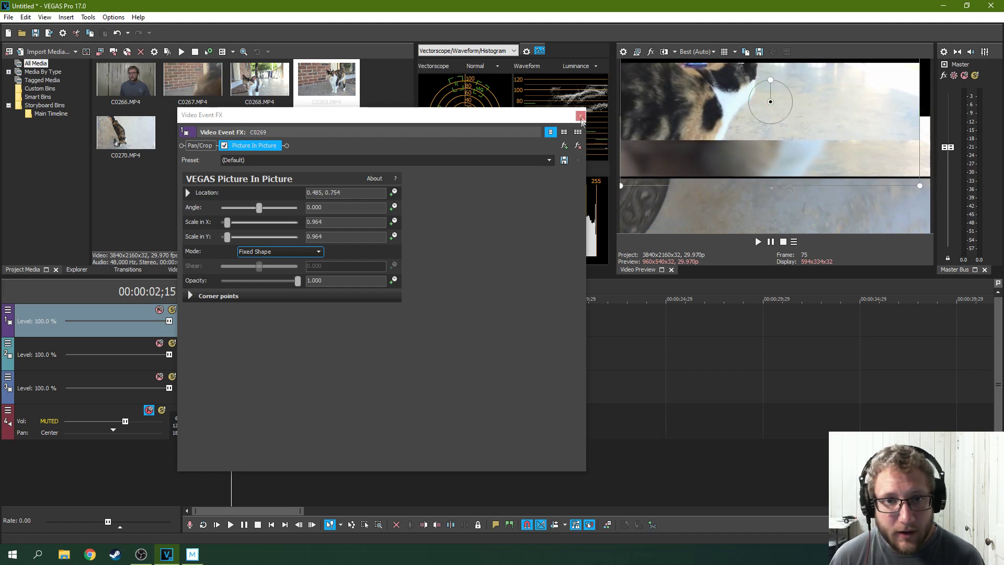
left_click(581, 115)
Step: Adjust C0269's crop frame in Event Pan/Crop to about 3,812.0 by 835.1, centered near 1,912.1, 819.9
left_click(301, 312)
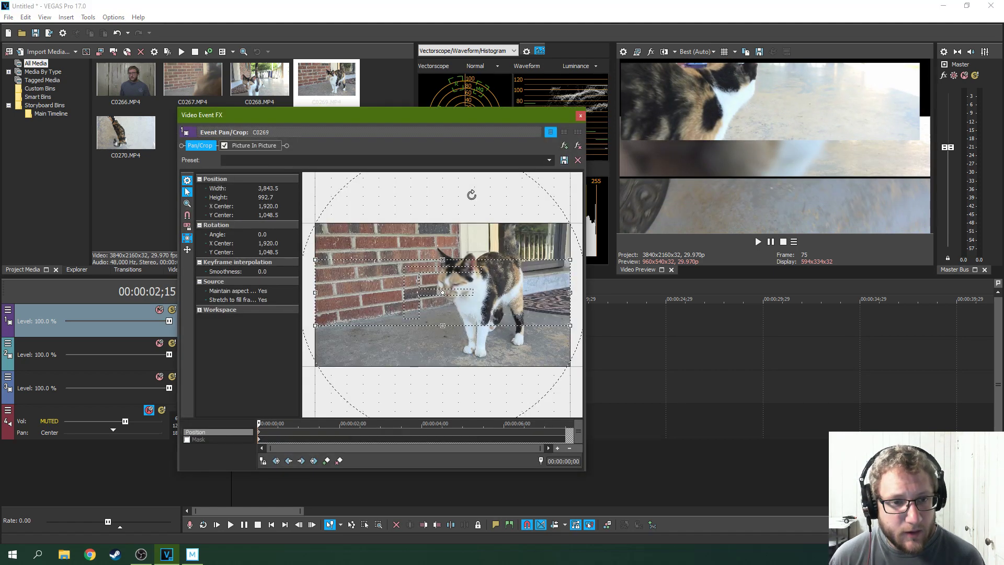
left_click_drag(443, 261, 451, 265)
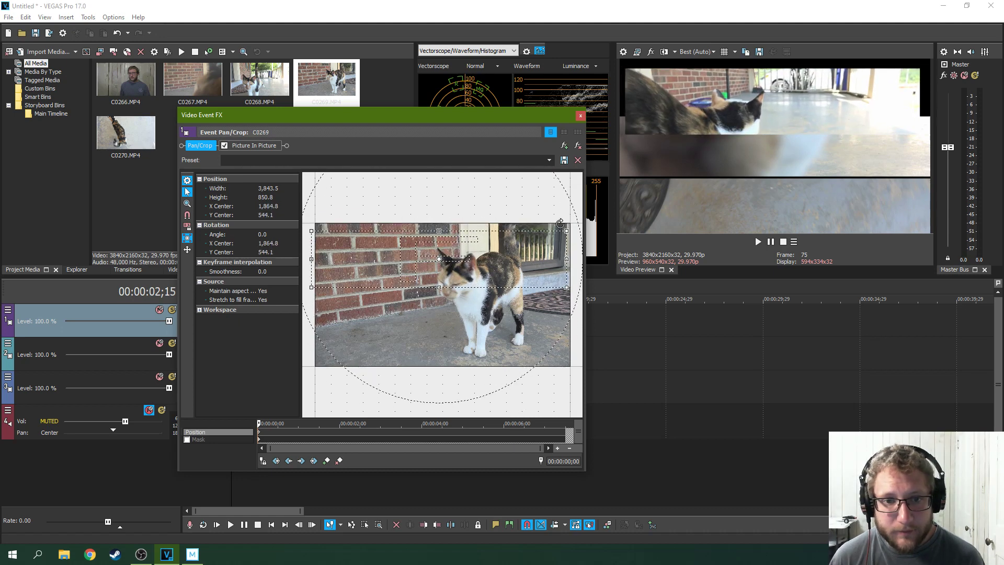
left_click_drag(566, 231, 511, 266)
left_click(581, 115)
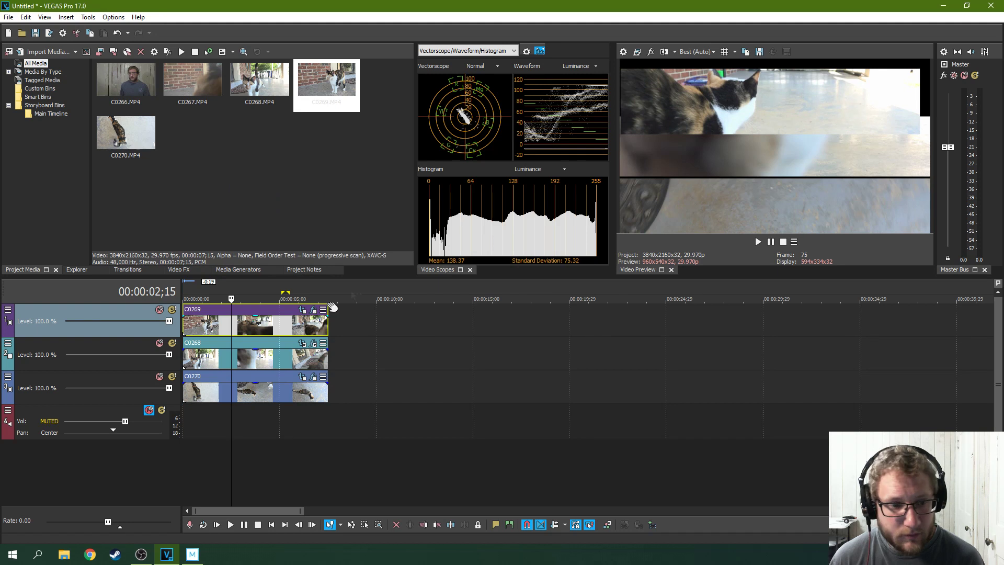
Step: Scale C0269's Picture In Picture to about 1.082 and position it near 0.507, 0.877 as the uppermost strip
left_click(314, 312)
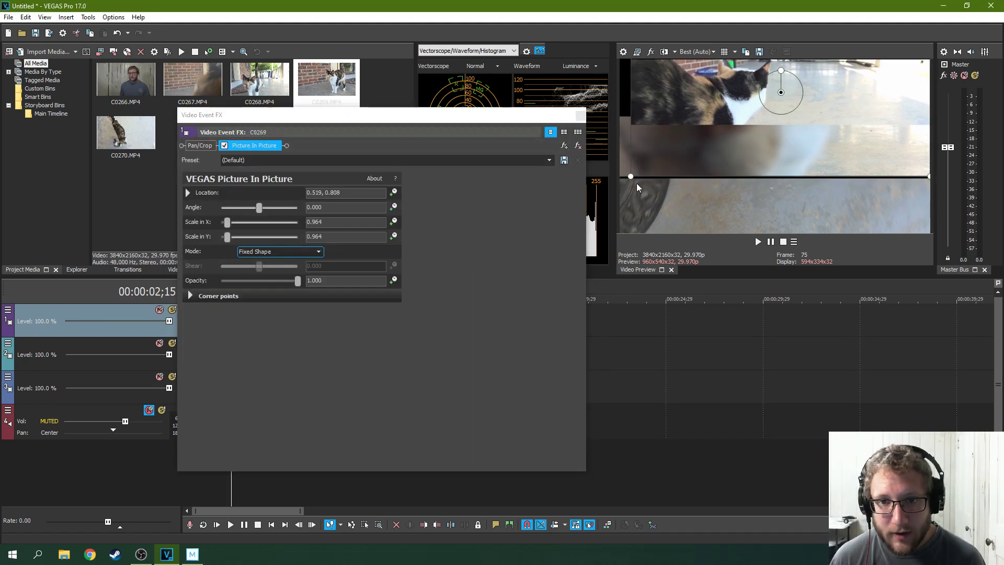
left_click_drag(627, 178, 680, 158)
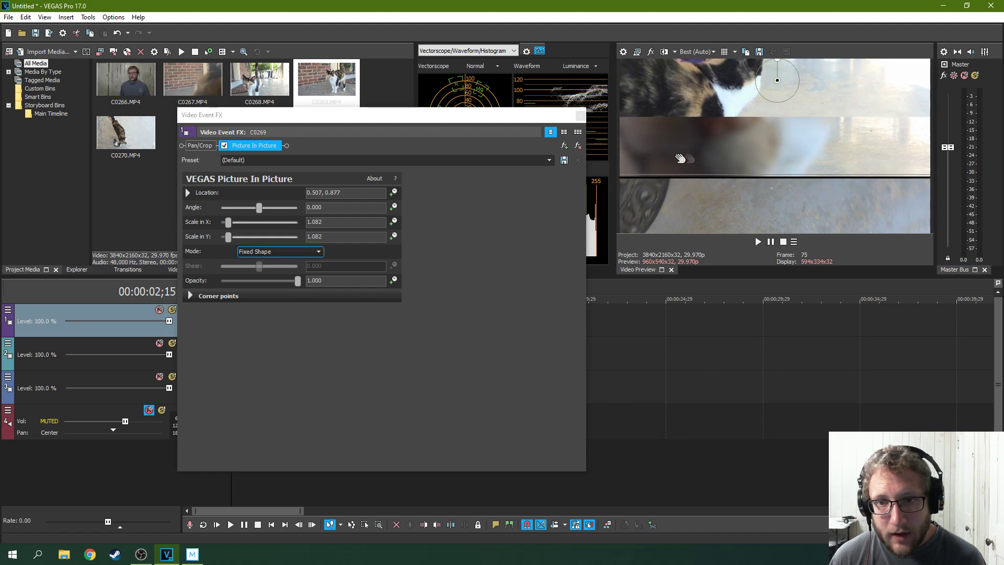
left_click(580, 117)
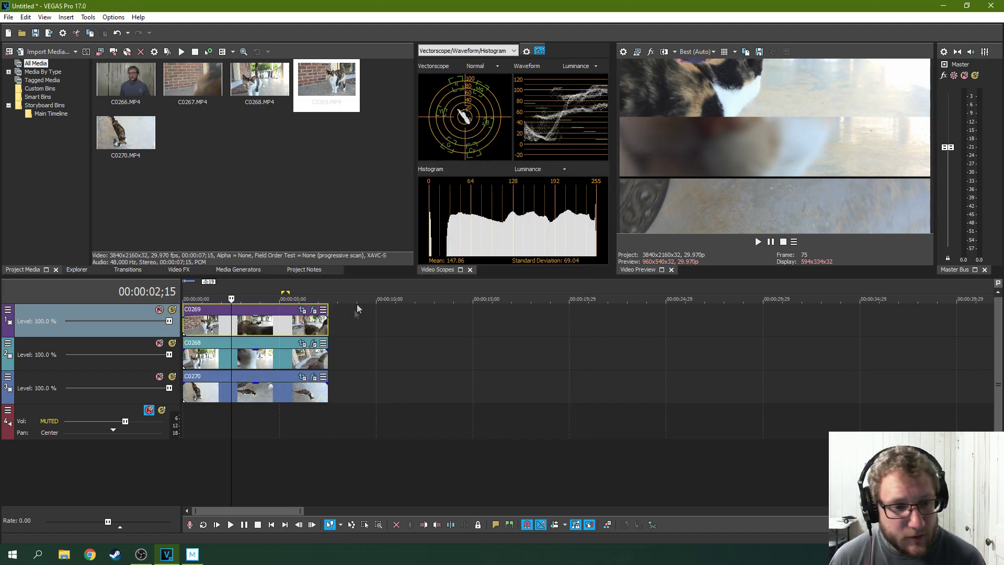
Step: Fit C0268's Picture In Picture between the other strips at about 1.097 scale, positioned near 0.510, 0.491
left_click(314, 344)
left_click_drag(720, 172, 721, 170)
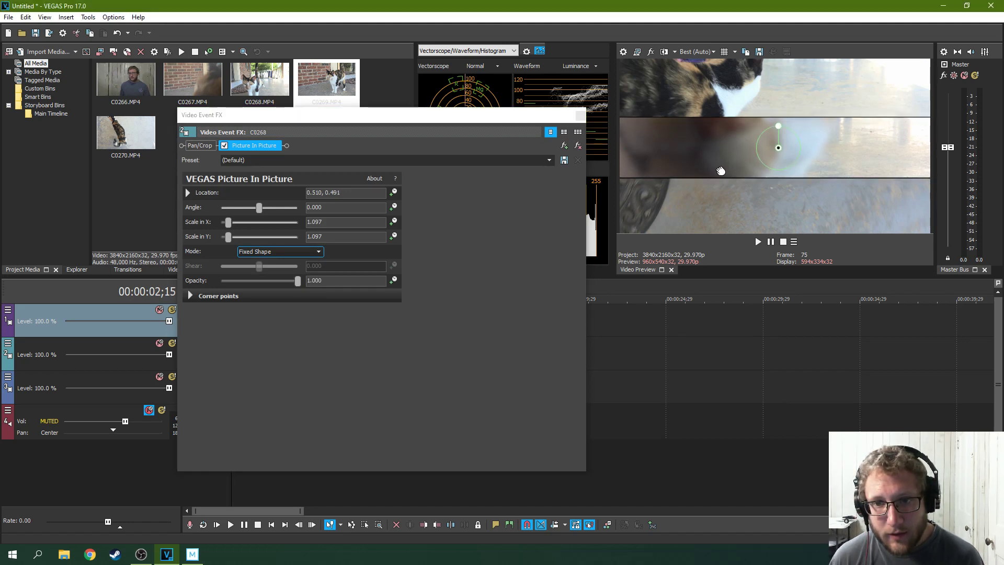
left_click(580, 115)
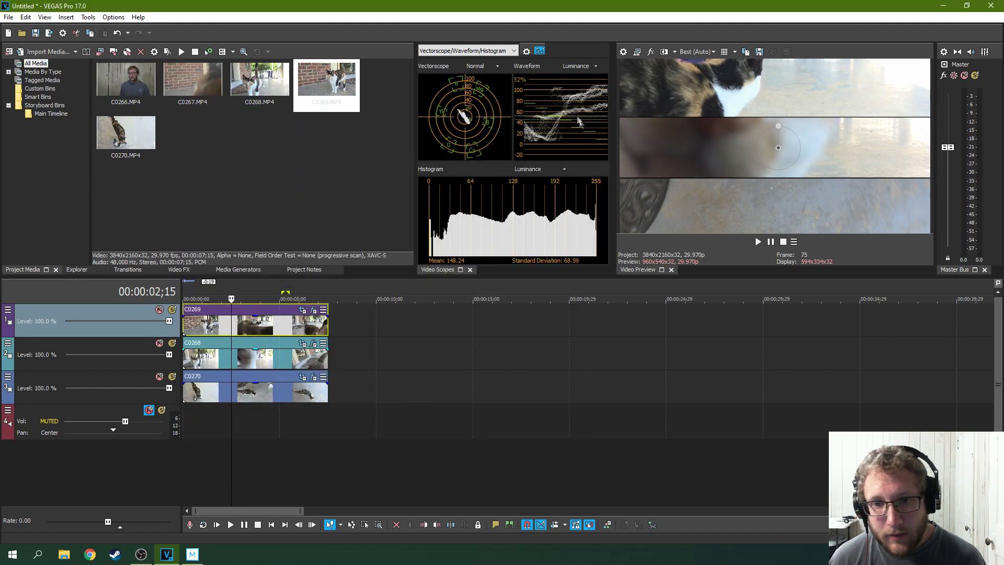
Step: Copy C0269 and paste its event attributes onto C0268
left_click(257, 328)
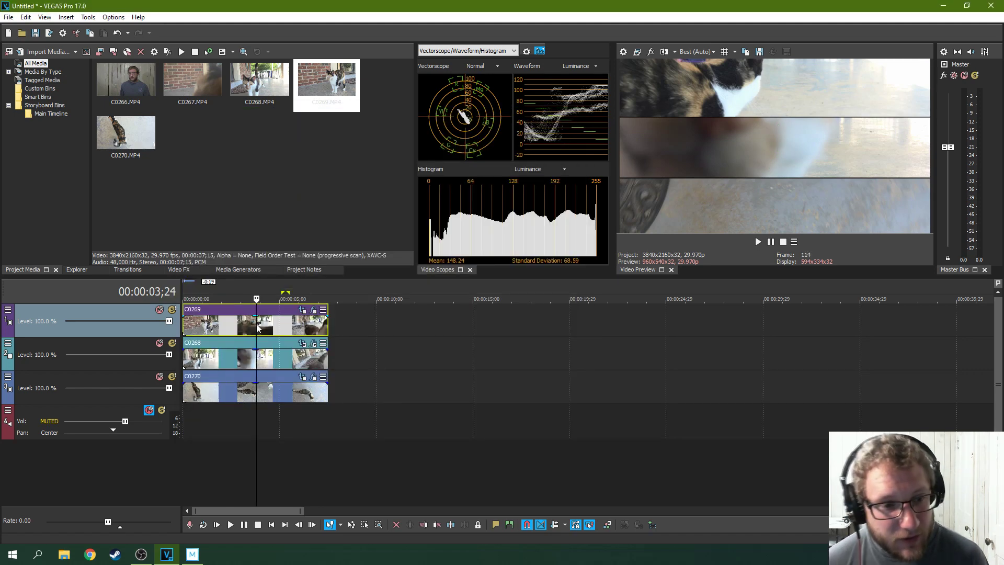
right_click(267, 325)
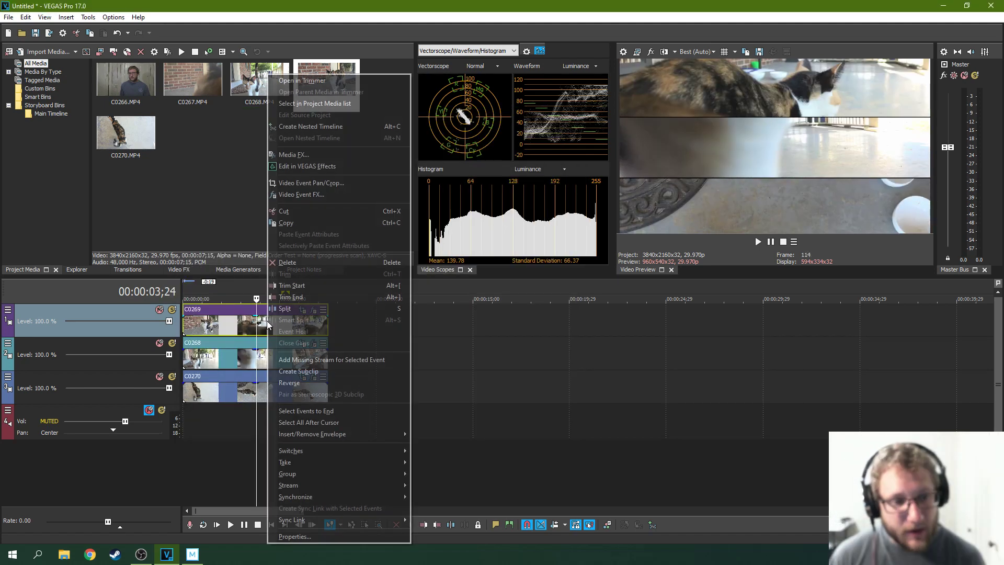
left_click(308, 217)
right_click(280, 360)
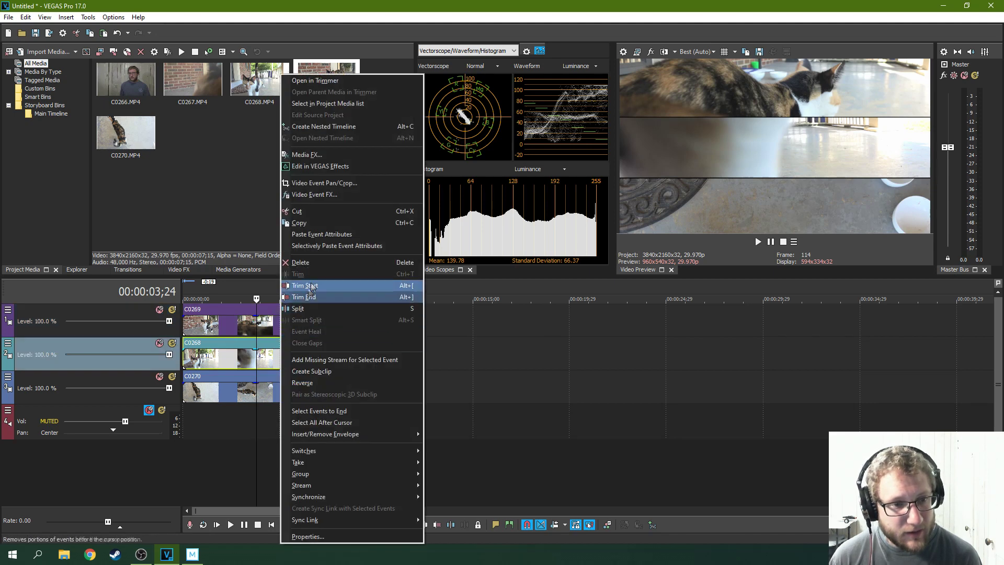
left_click(319, 237)
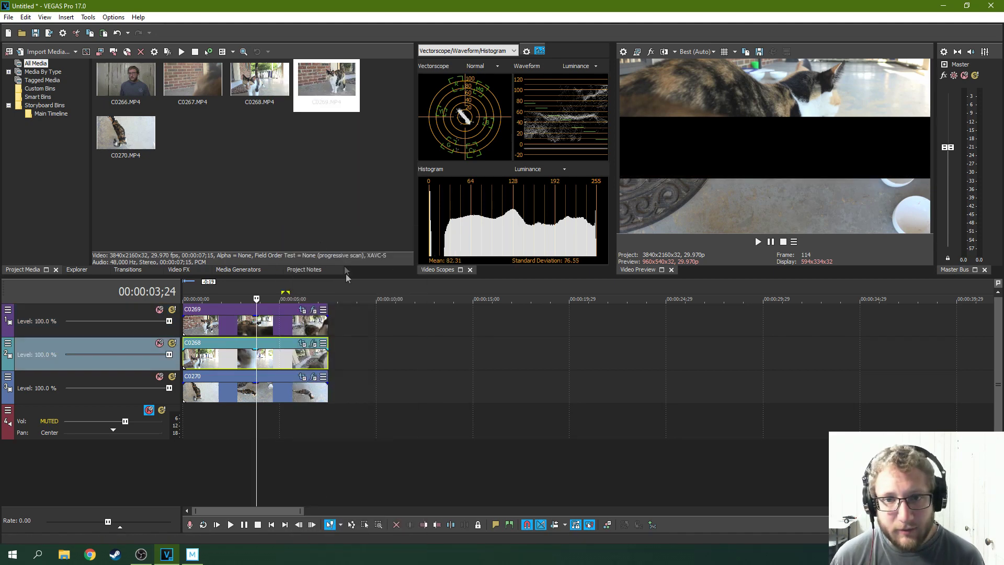
Step: Position C0268's Picture In Picture near 0.493, 0.461 directly below the C0269 strip and close its settings
left_click(302, 343)
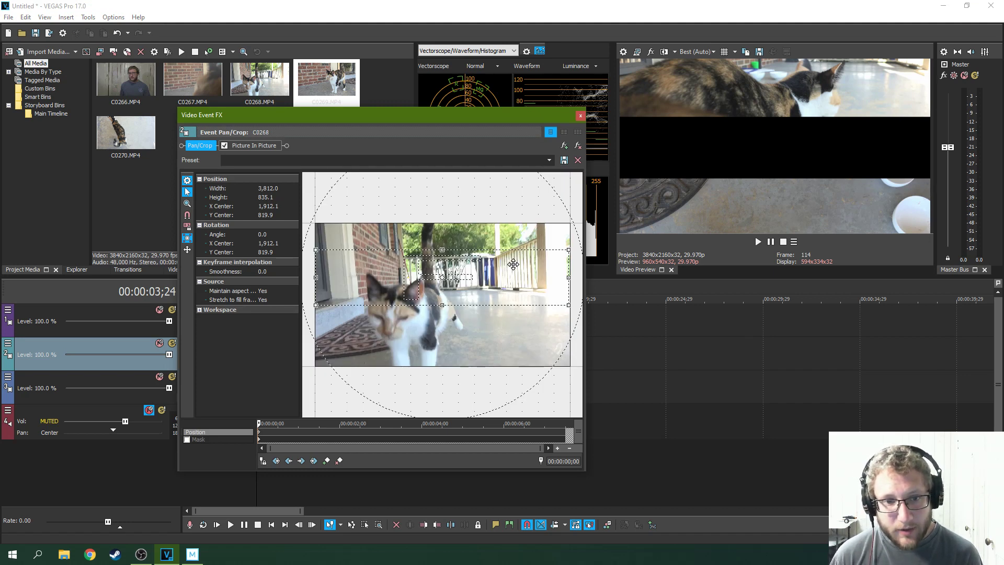
left_click(257, 145)
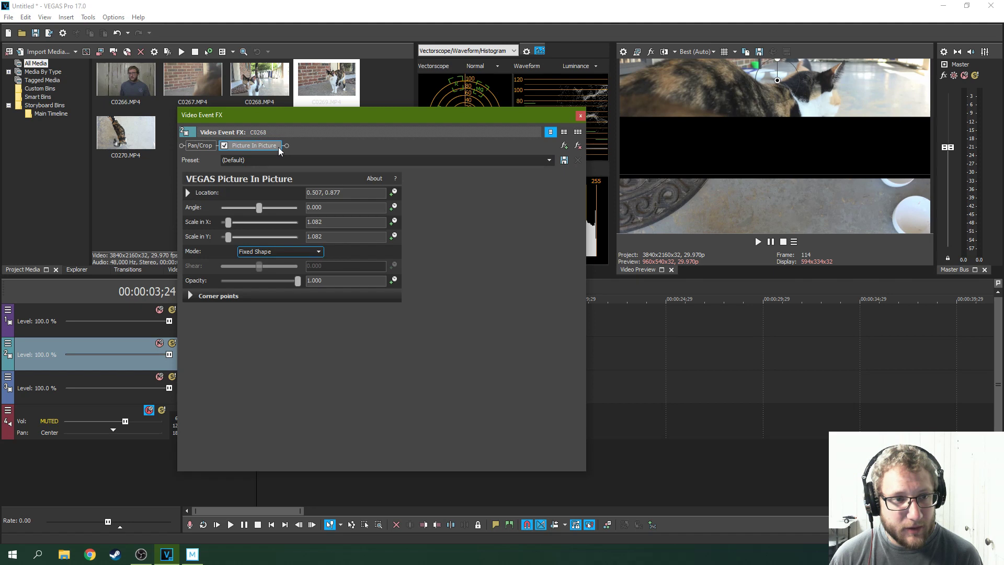
left_click_drag(777, 80, 766, 160)
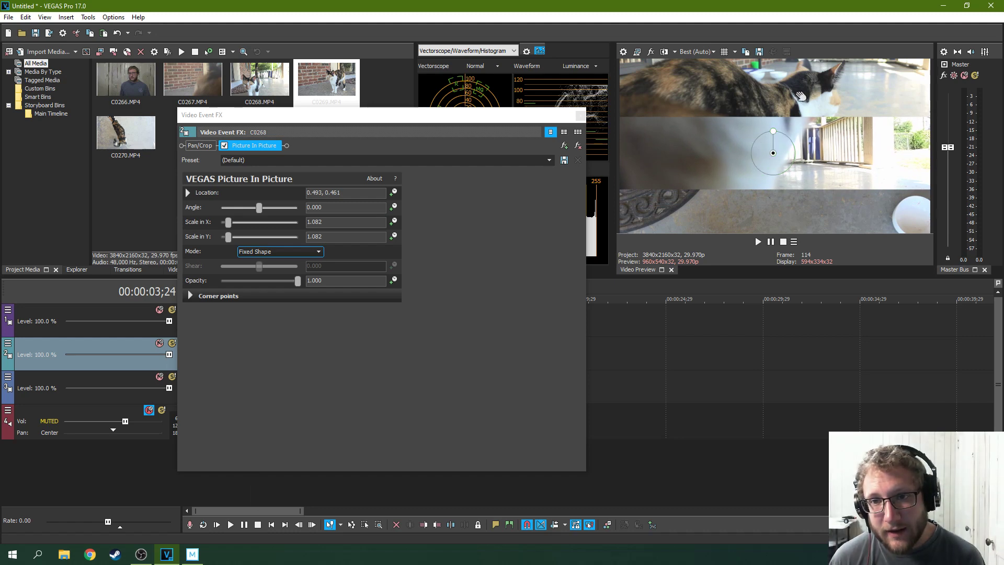
left_click(580, 116)
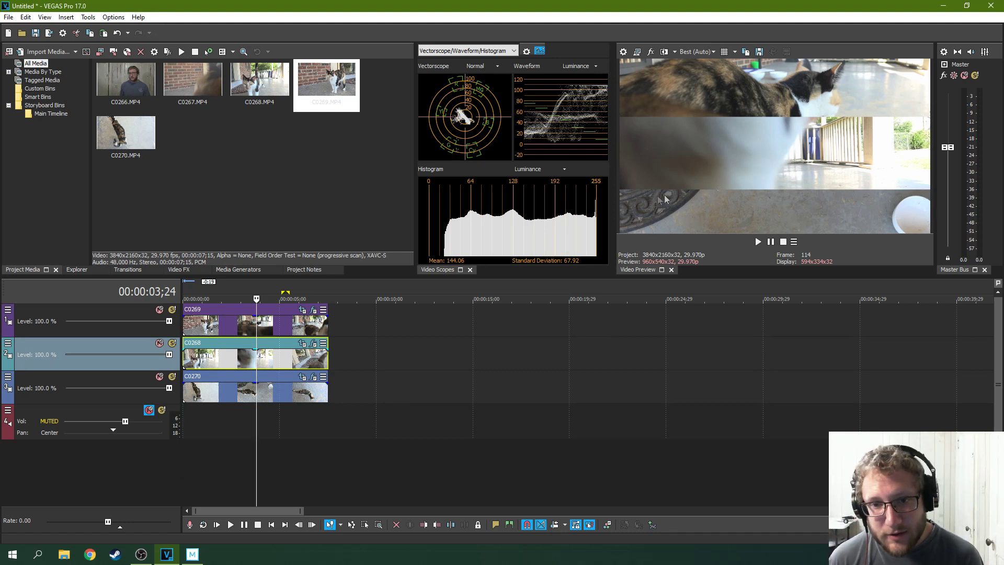
Step: Review C0270's Event Pan/Crop settings and play back the three-strip composite from about one second in
left_click(276, 387)
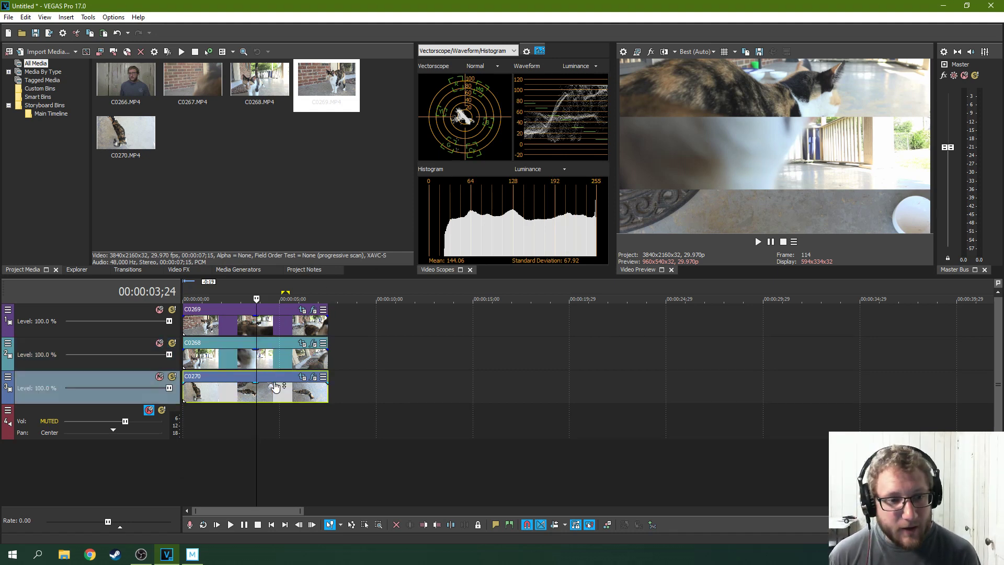
left_click(302, 379)
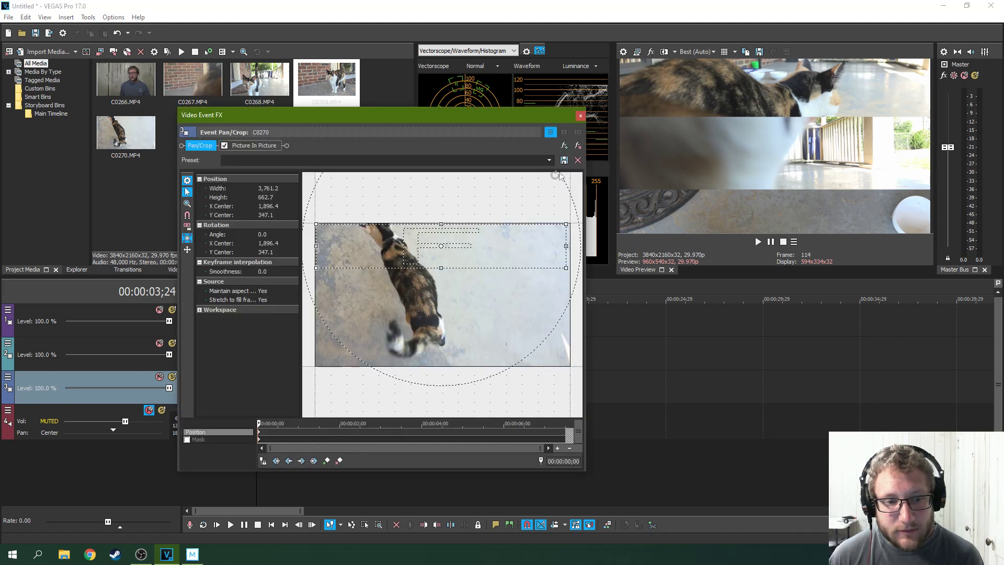
left_click(580, 115)
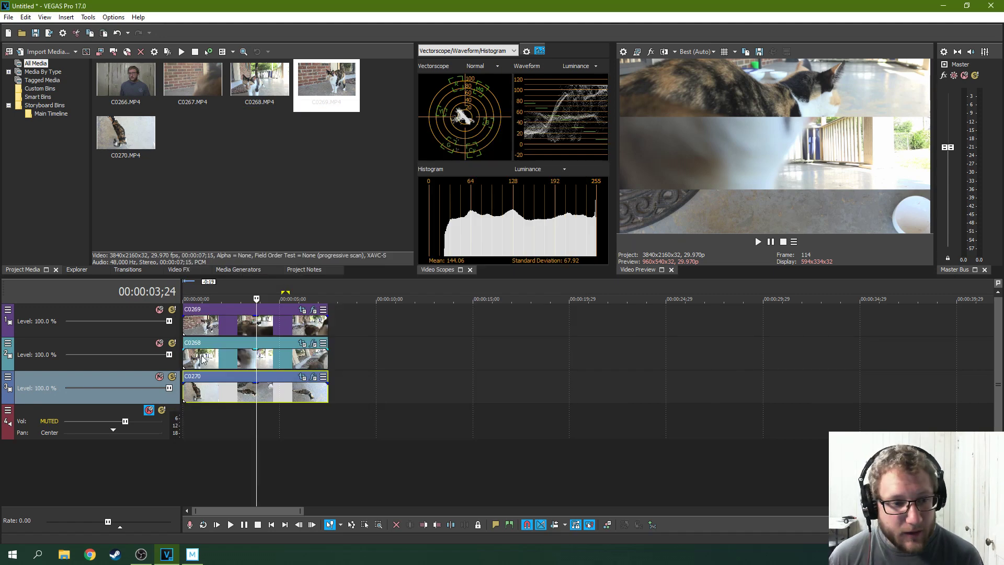
left_click(203, 356)
left_click(757, 241)
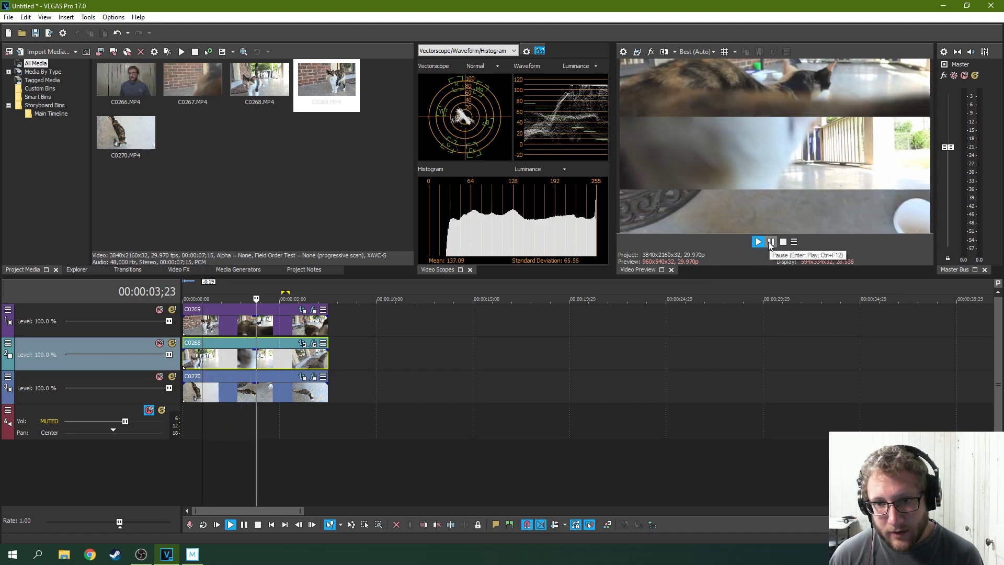
Step: Stop playback and crop C0269 in Event Pan/Crop to a tall strip about 691 by 2,017, centred near 2,141, 1,049
left_click(770, 242)
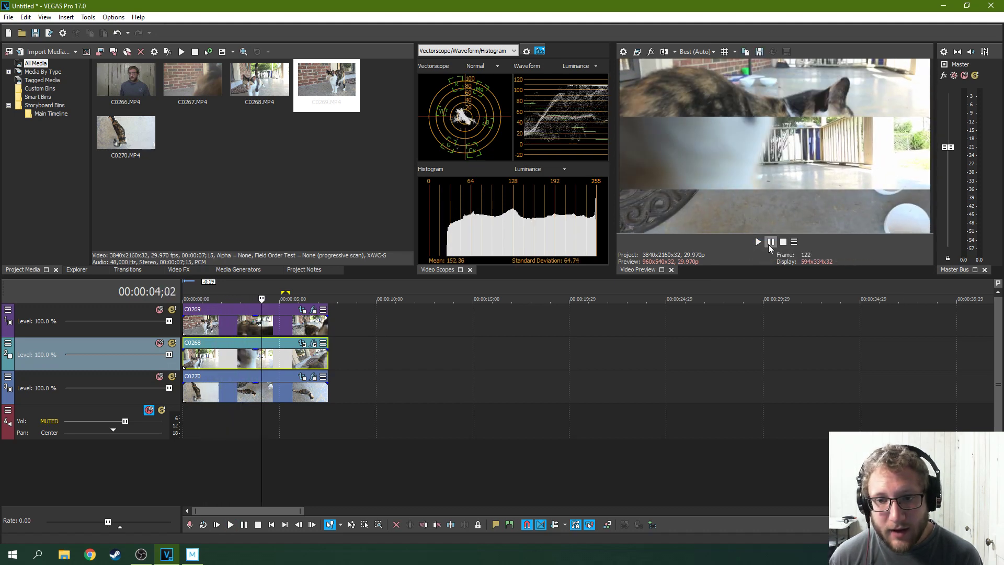
left_click(302, 310)
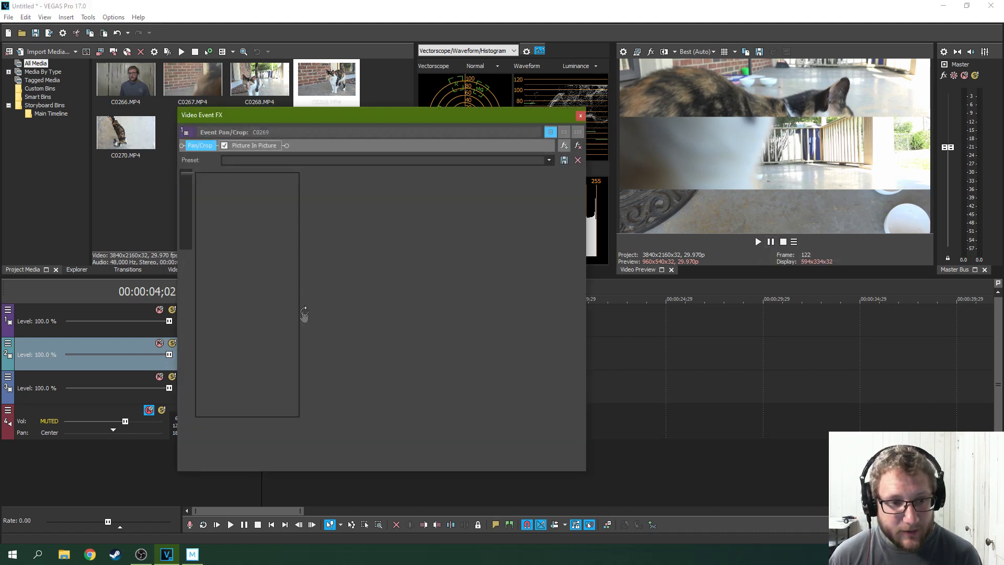
left_click_drag(311, 282, 373, 278)
left_click_drag(445, 309, 438, 358)
left_click_drag(378, 277, 435, 296)
left_click_drag(458, 217, 450, 258)
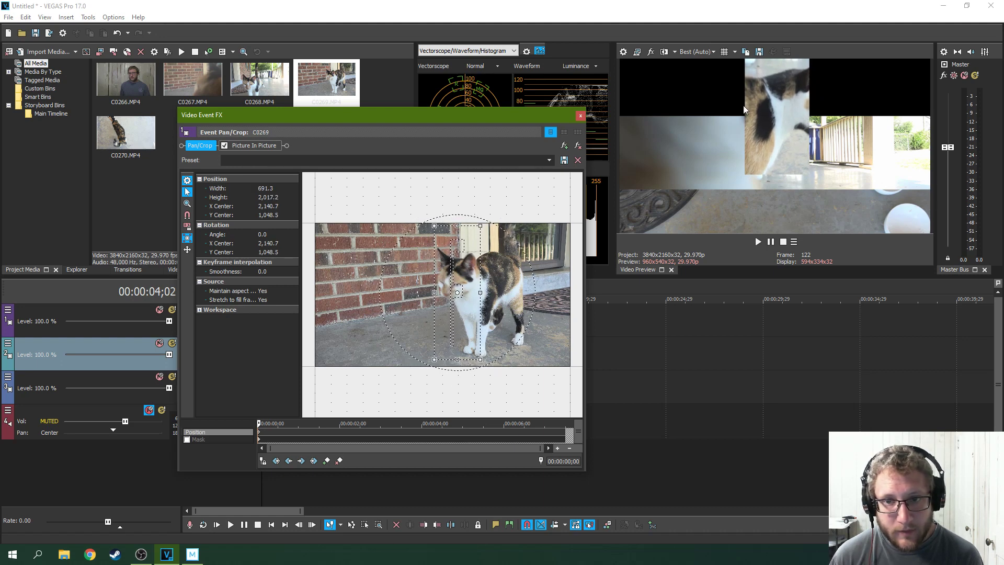
left_click(772, 109)
left_click(581, 116)
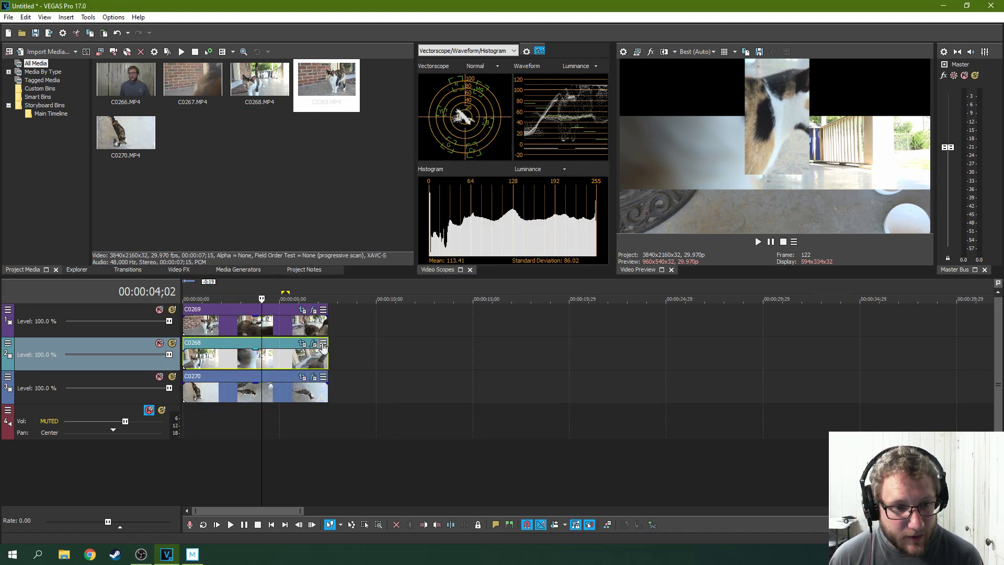
Step: Lower C0268's Picture In Picture to about 0.510, 0.365 and close its effect settings
left_click(313, 346)
left_click_drag(787, 128, 793, 140)
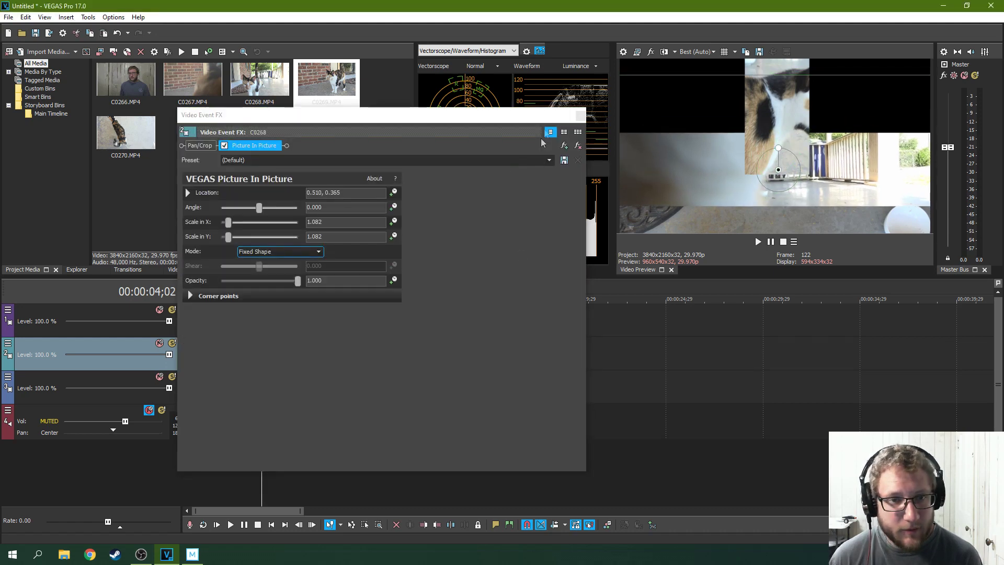
left_click(580, 116)
Step: Place C0269's tall strip along the frame's left edge with Picture In Picture near 0.106, 0.539, and close its settings
left_click(314, 312)
left_click_drag(774, 157, 657, 199)
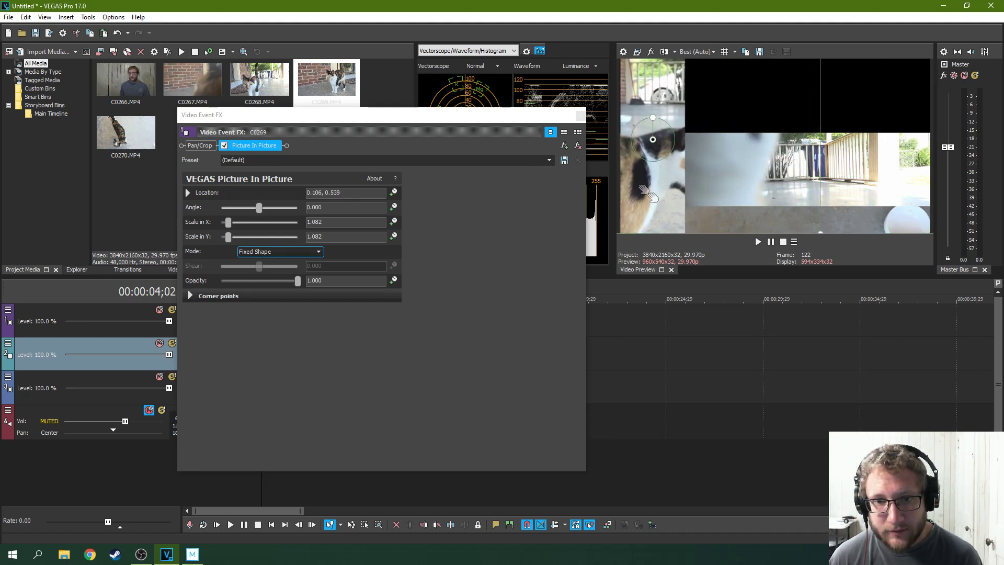
left_click(580, 115)
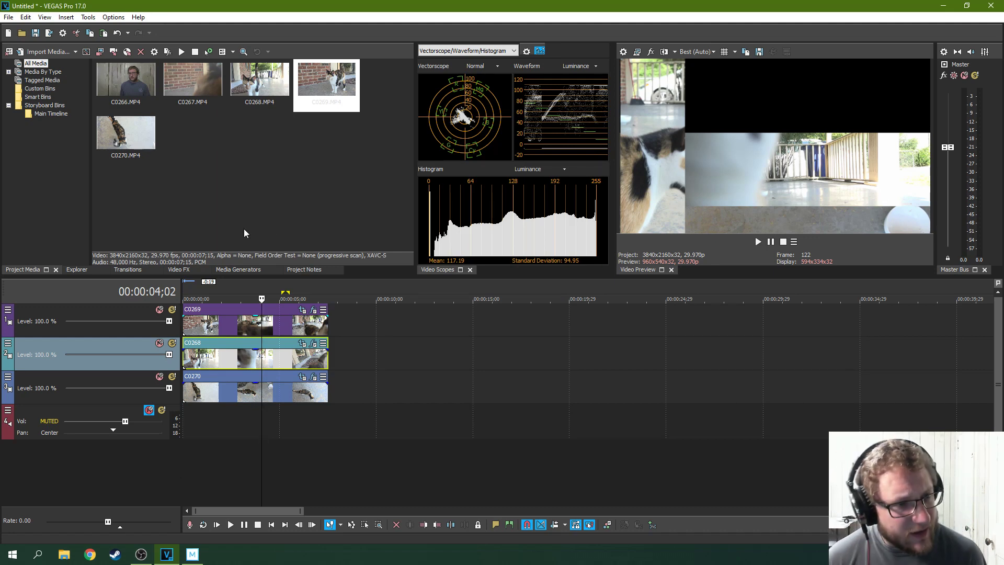
Step: Add the Cookie Cutter effect with its default preset to the C0268 clip
left_click(179, 269)
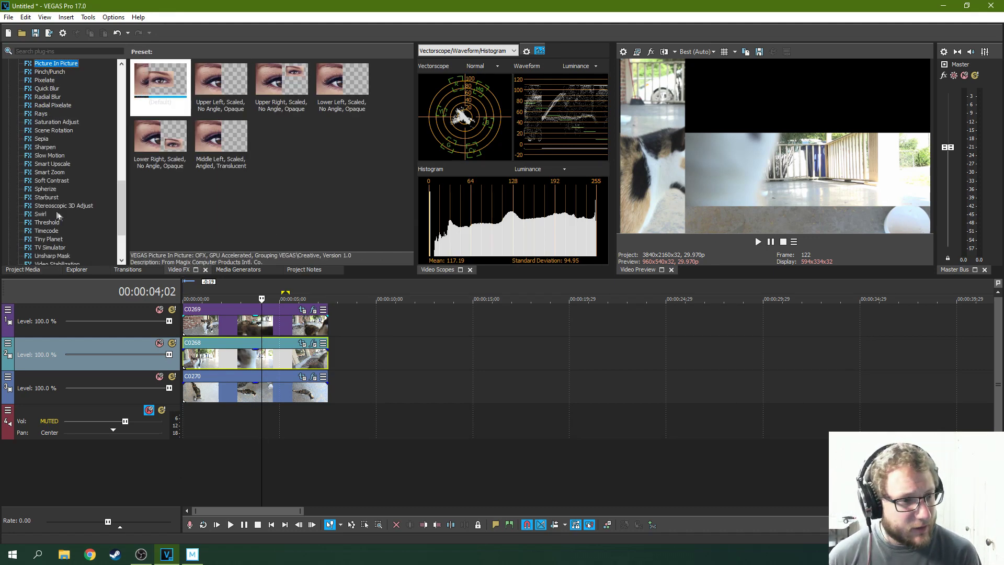
key("c")
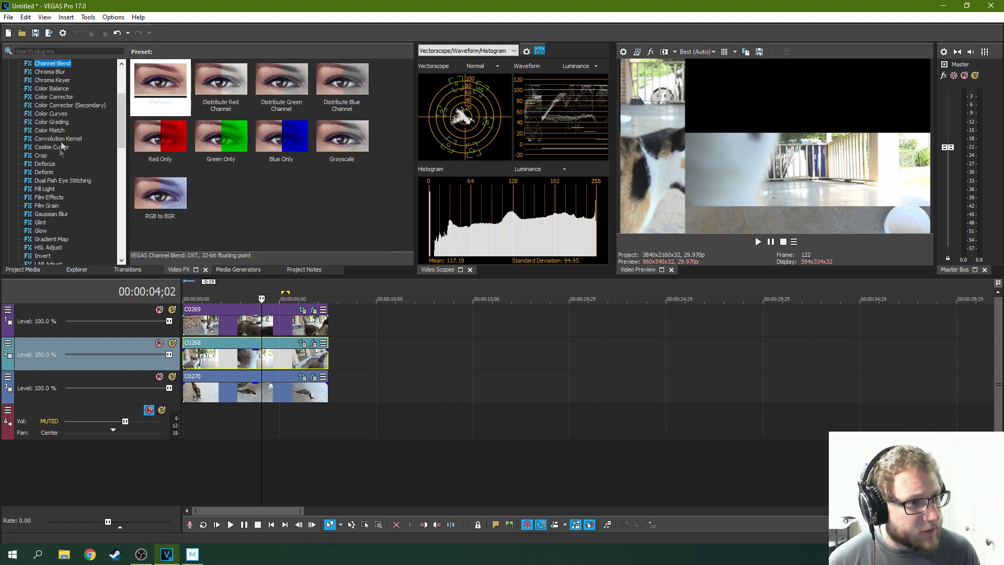
left_click(66, 106)
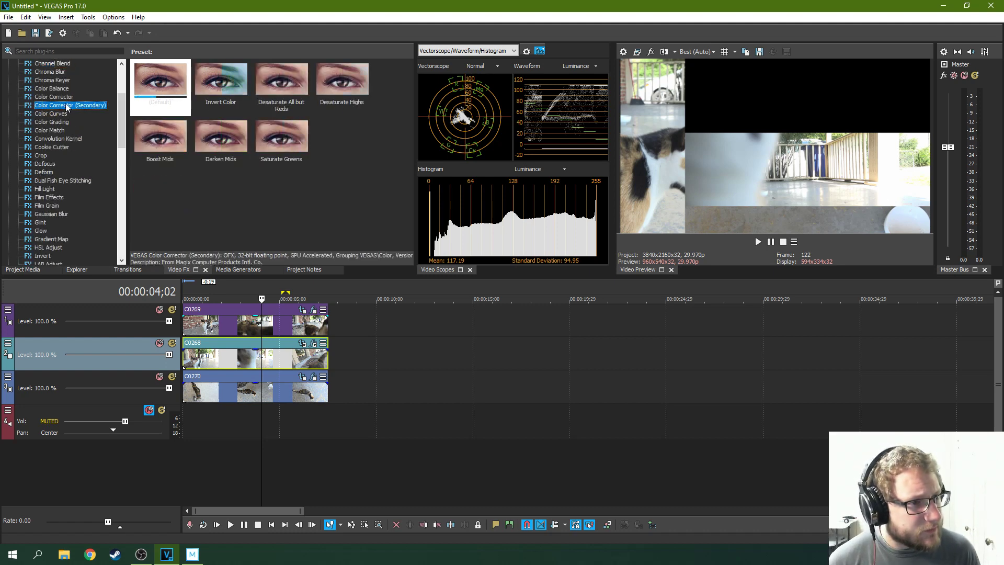
left_click(68, 147)
left_click_drag(172, 104, 170, 104)
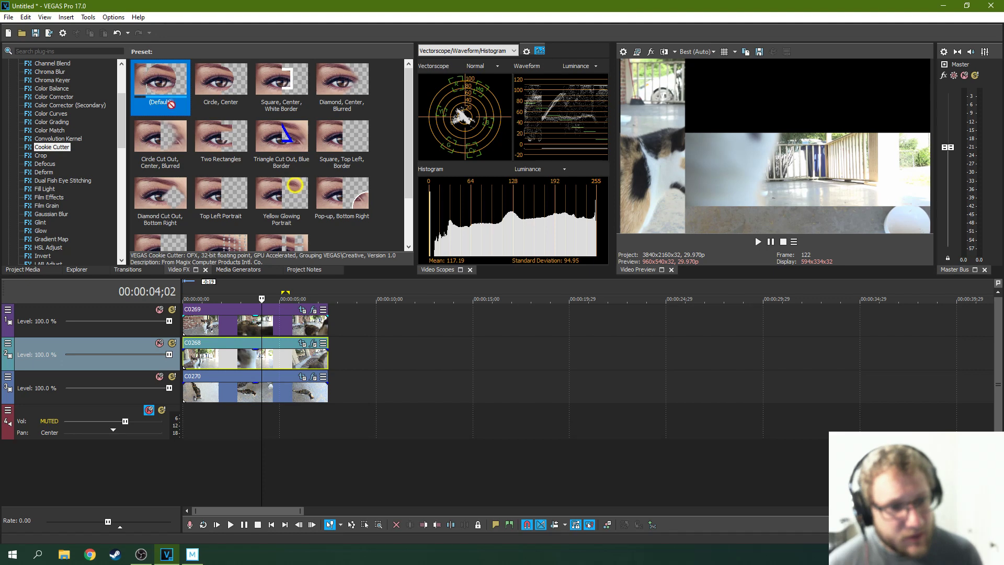
left_click_drag(278, 357, 278, 356)
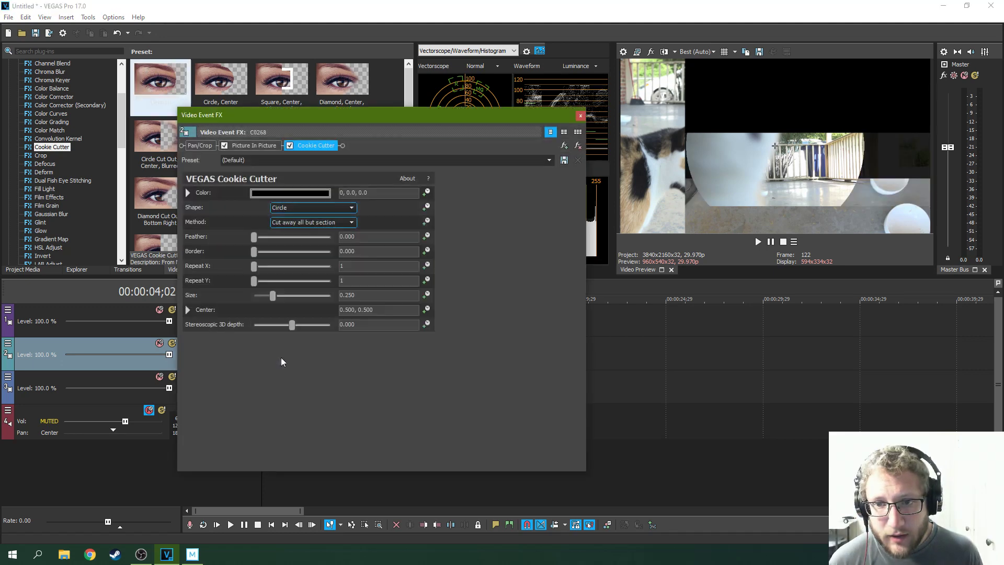
Step: Set C0268's Cookie Cutter to the Cut away section method with a Rectangle shape, centred near 0.813, 0.335
left_click(334, 207)
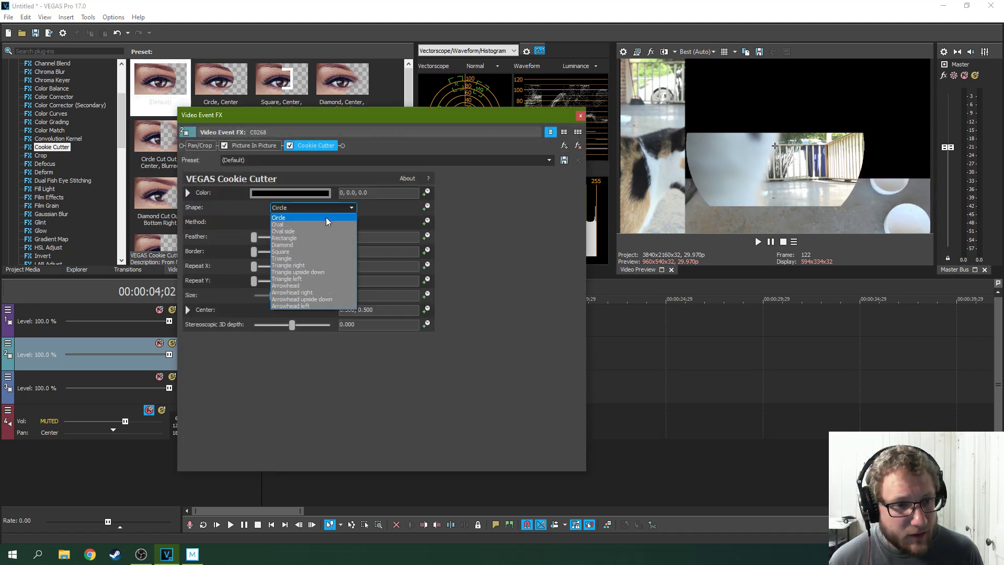
left_click(359, 210)
left_click(335, 222)
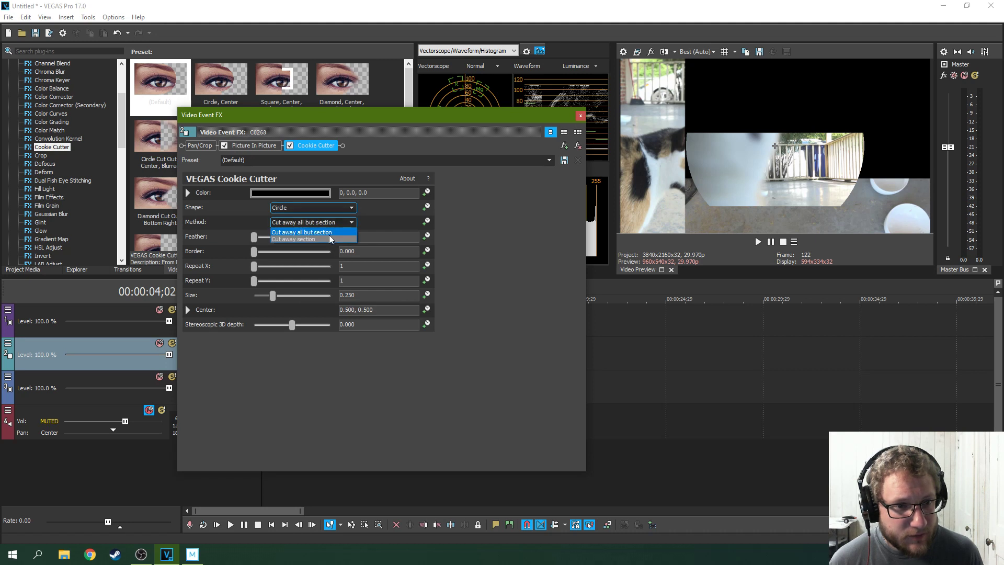
left_click(314, 231)
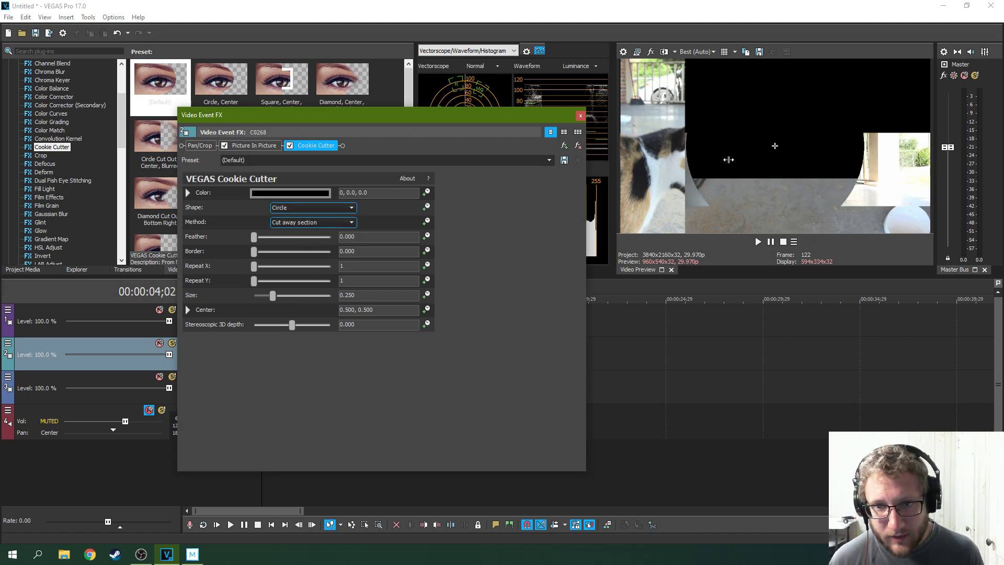
left_click_drag(776, 149, 822, 173)
left_click(314, 208)
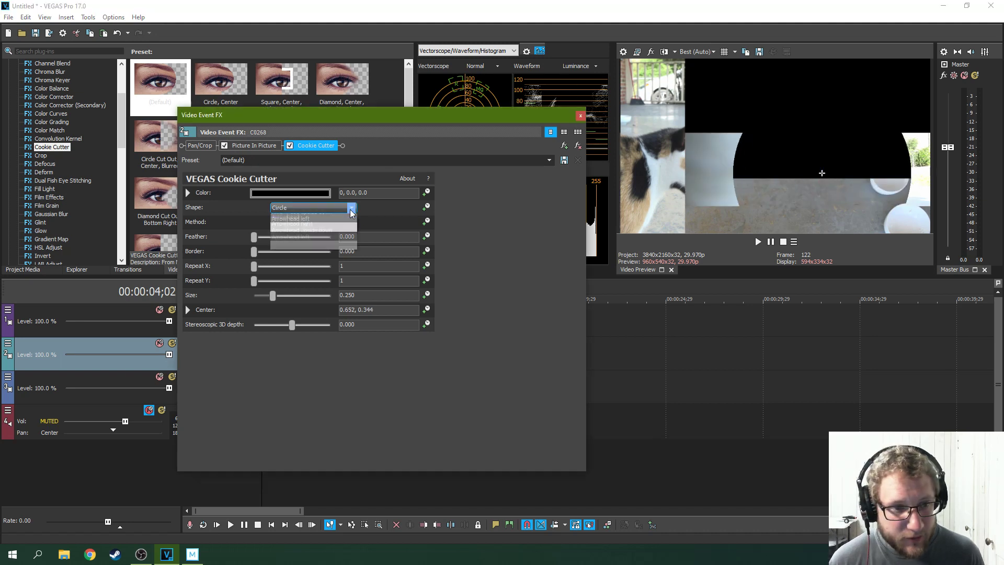
left_click(306, 240)
left_click_drag(822, 174, 873, 178)
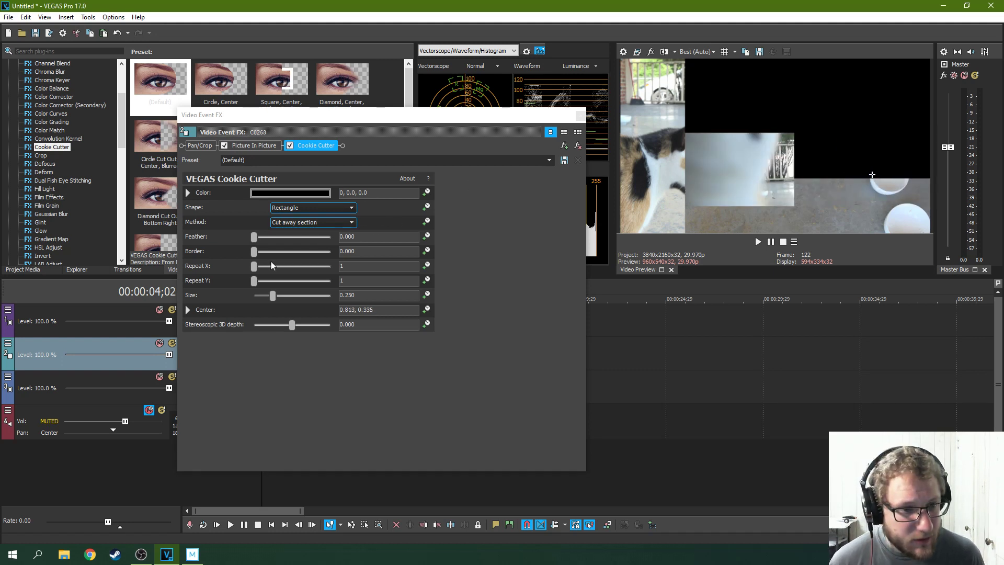
Step: Reduce the rectangular cutout's size to about 0.156 and centre it near 0.810, 0.293
left_click(254, 252)
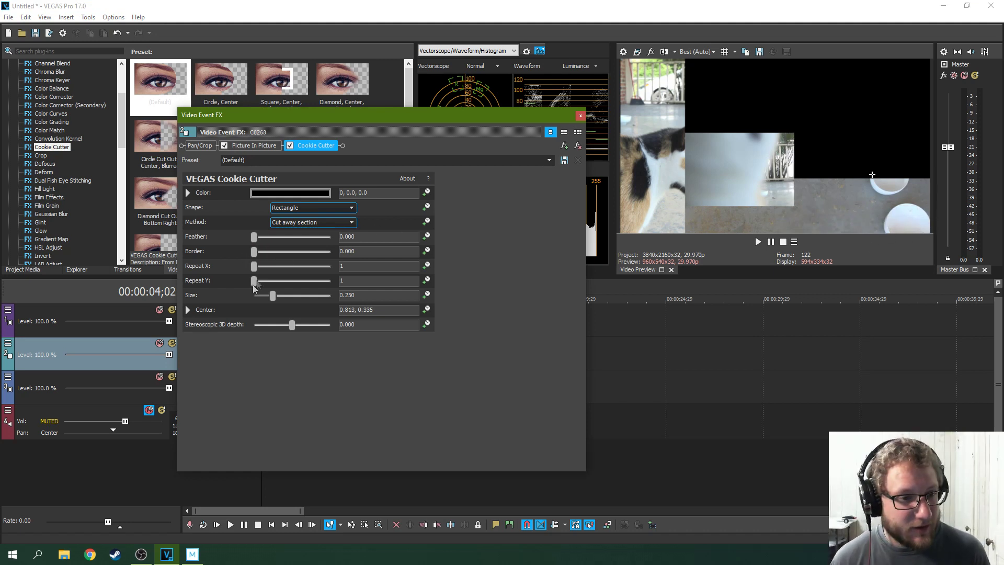
left_click_drag(871, 178, 850, 162)
left_click(345, 222)
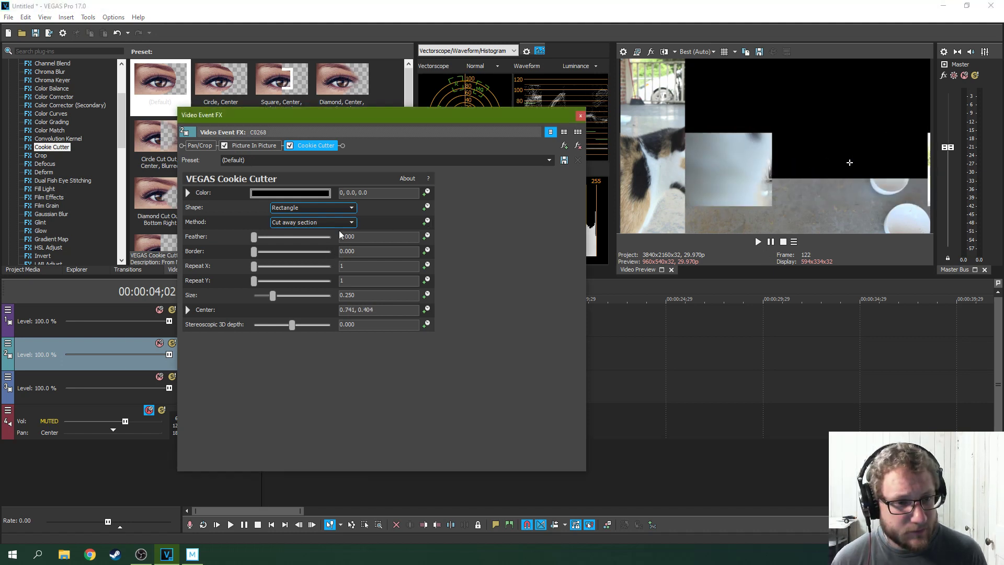
left_click(330, 239)
left_click_drag(273, 297, 267, 299)
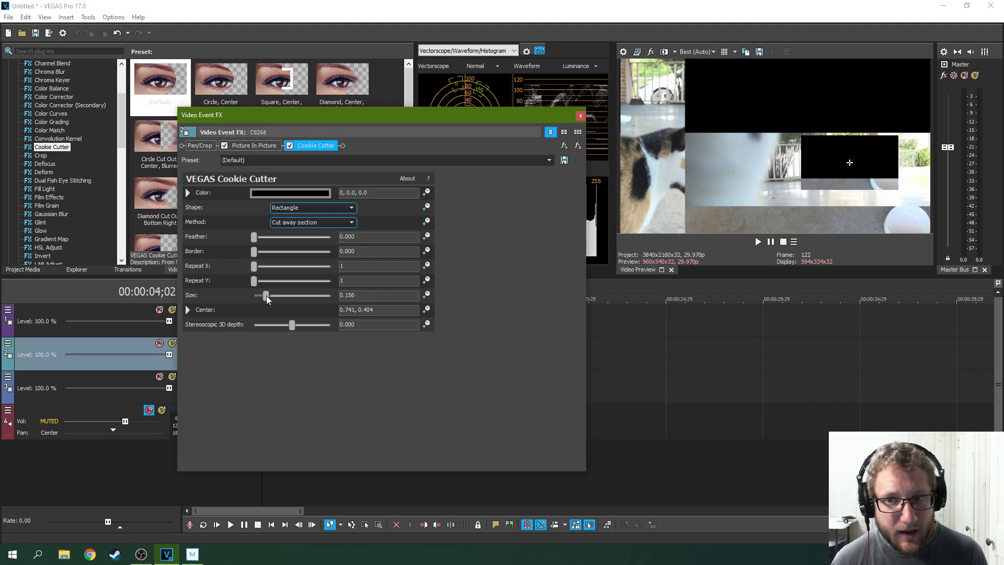
left_click(847, 164)
left_click_drag(843, 166, 871, 182)
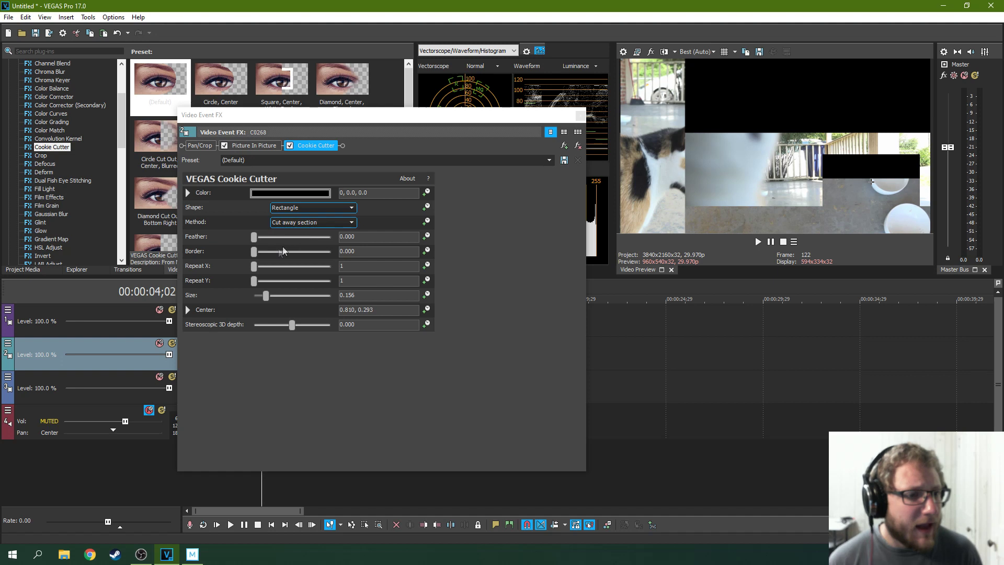
Step: Give the cutout a border of about 0.061, centre it near 0.279, 0.090 to frame C0270's cat, and close the settings
mouse_move(254, 252)
left_mouse_down()
mouse_move(278, 258)
mouse_move(259, 261)
left_mouse_up()
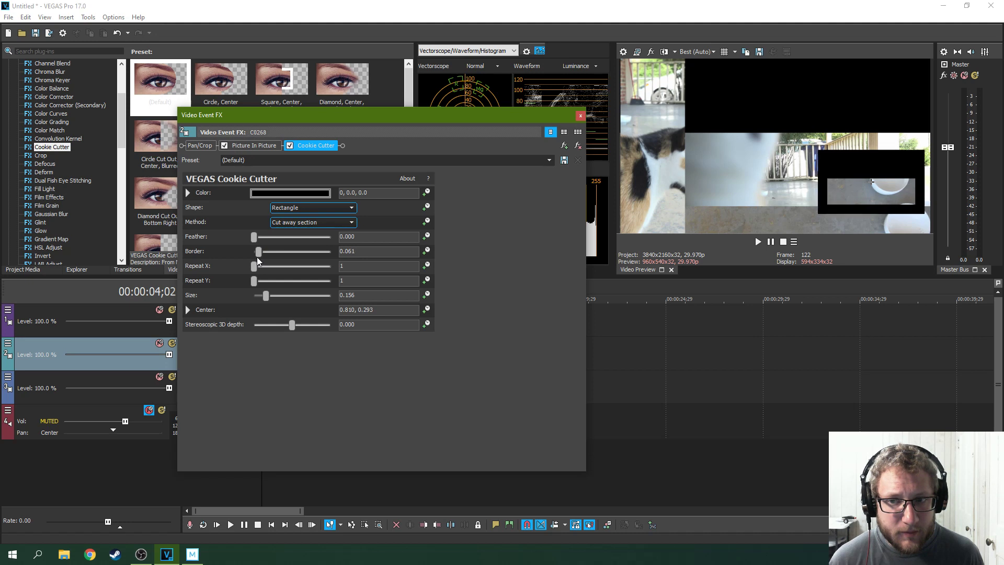
left_click_drag(872, 183, 729, 194)
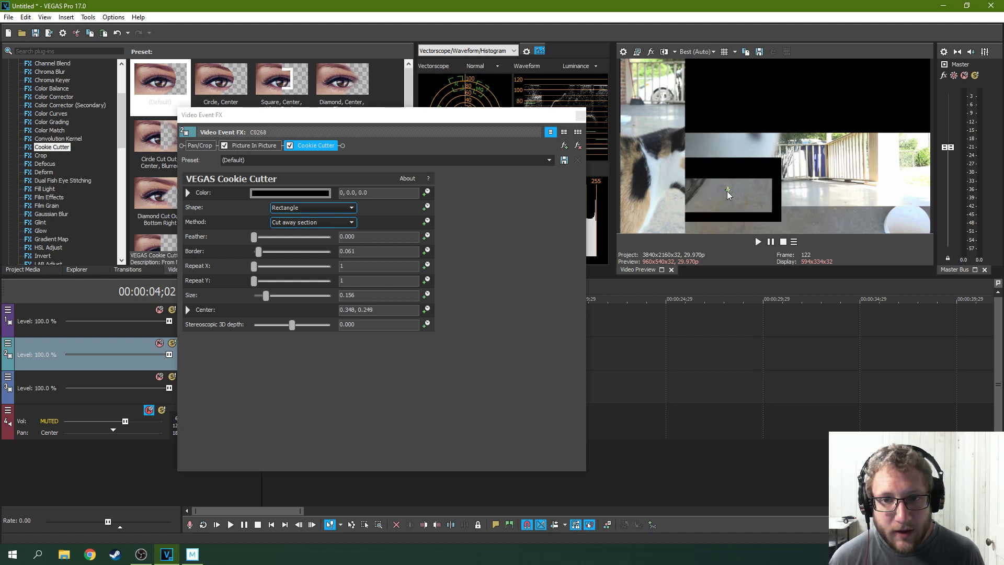
left_click(225, 488)
left_click(269, 491)
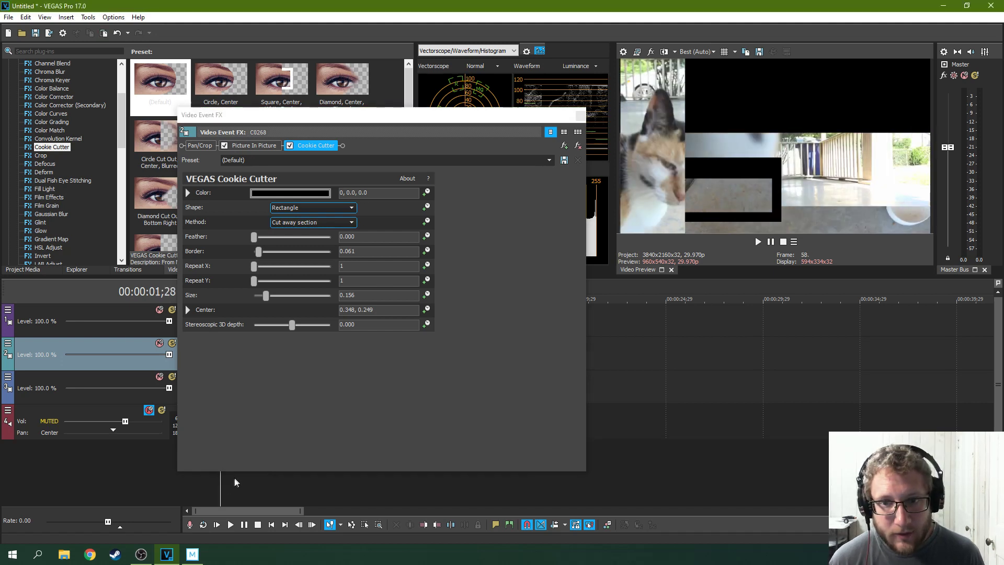
left_click_drag(729, 198, 706, 221)
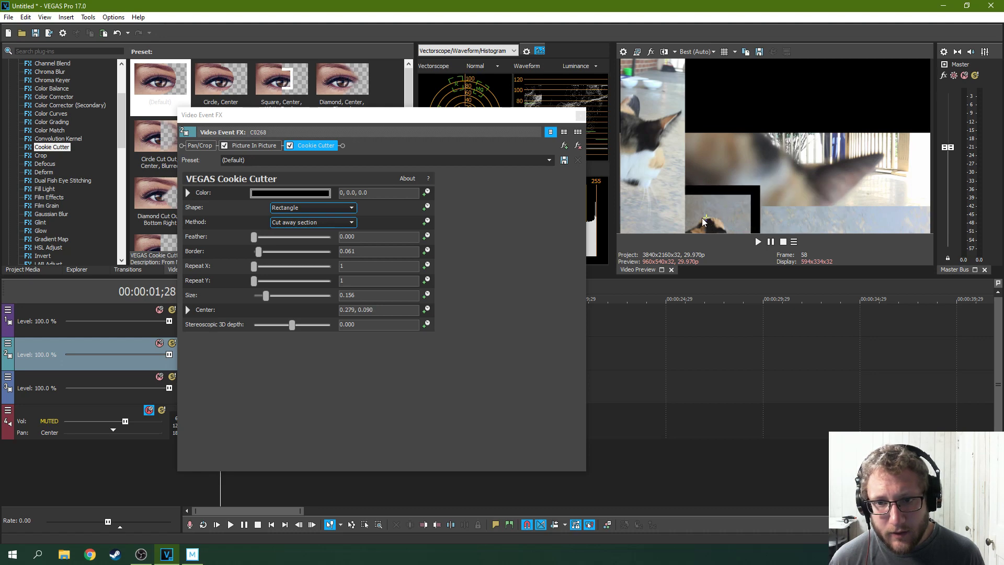
left_click(580, 115)
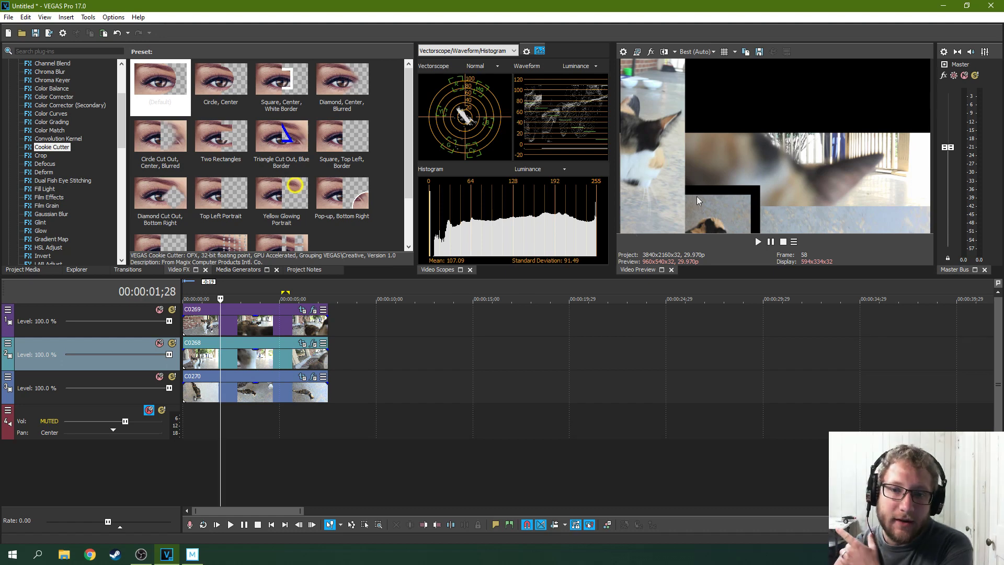
Step: Play back the revised composite from 00:00:00;23 to check the strip and the bordered cutout
left_click(198, 424)
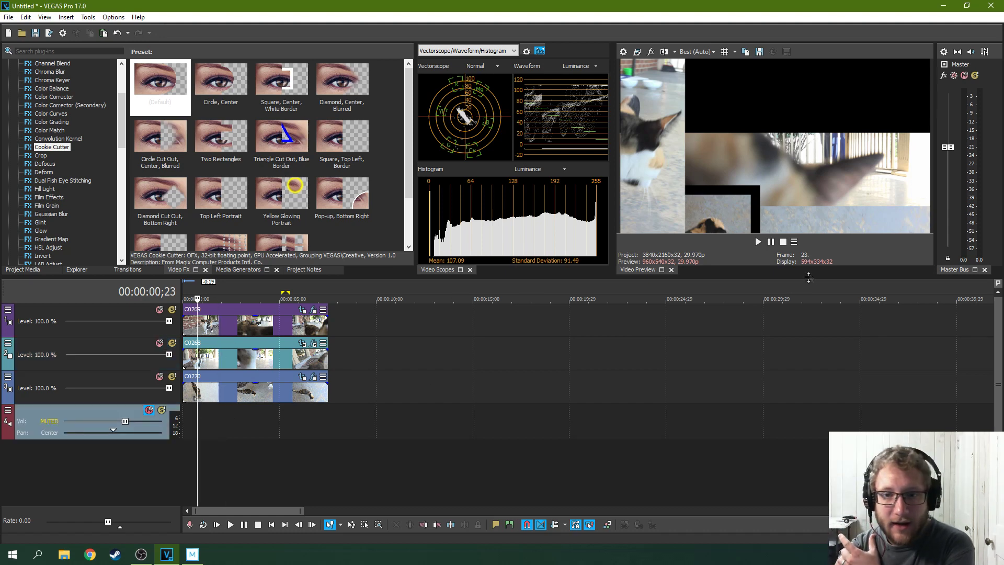
left_click(758, 242)
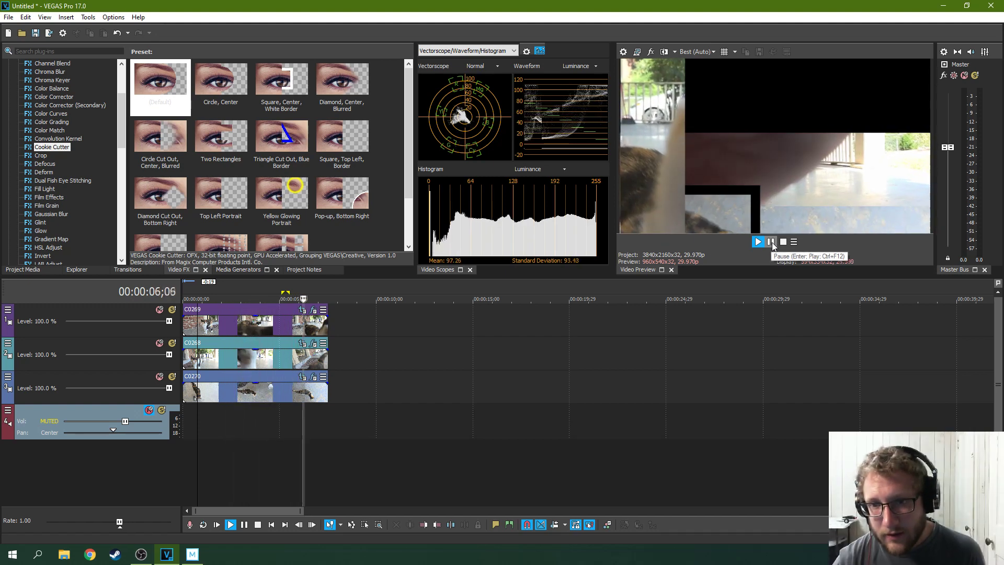
left_click(771, 243)
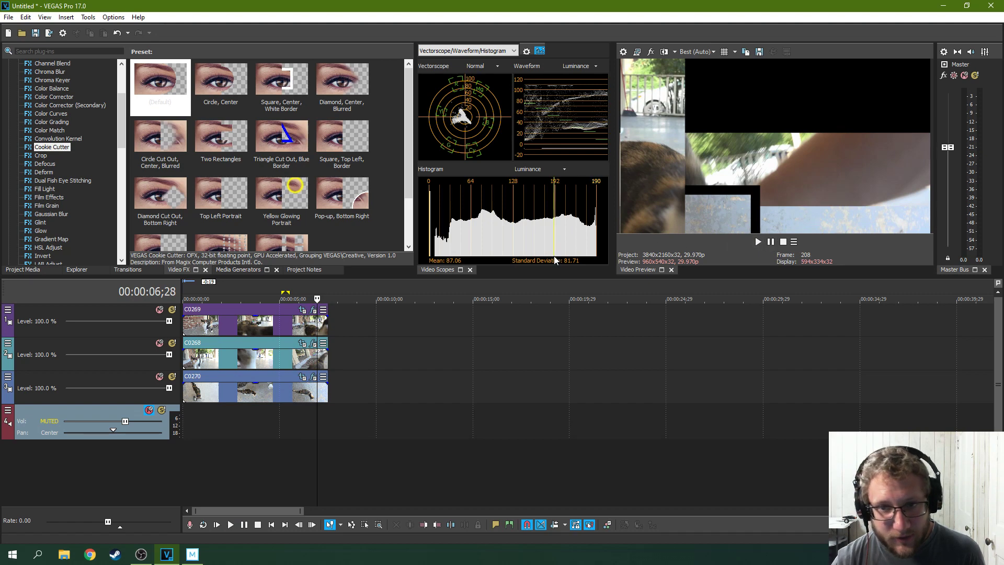
Step: Try reducing C0269's event opacity near the start of the timeline and restore it to full
left_click(196, 389)
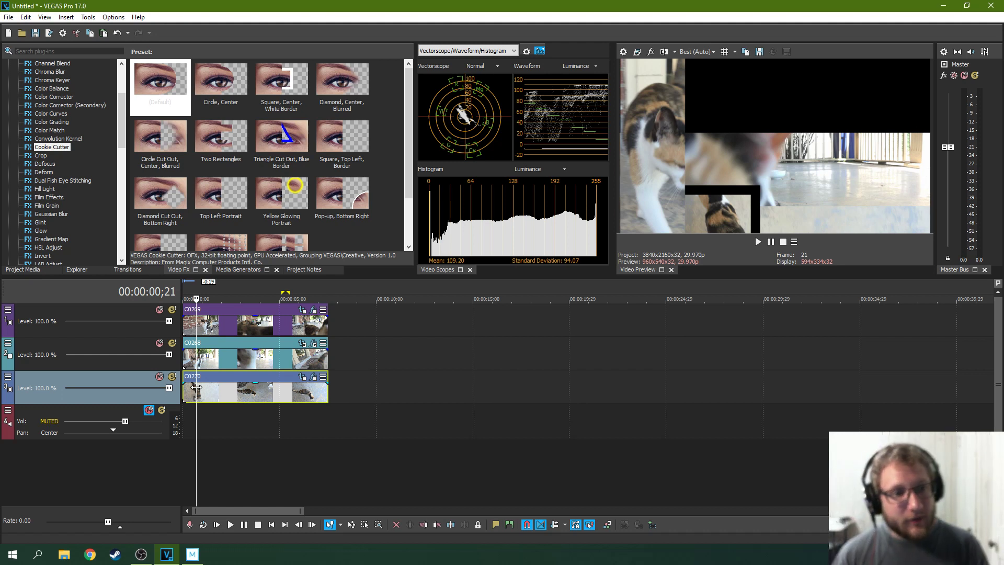
left_click(256, 320)
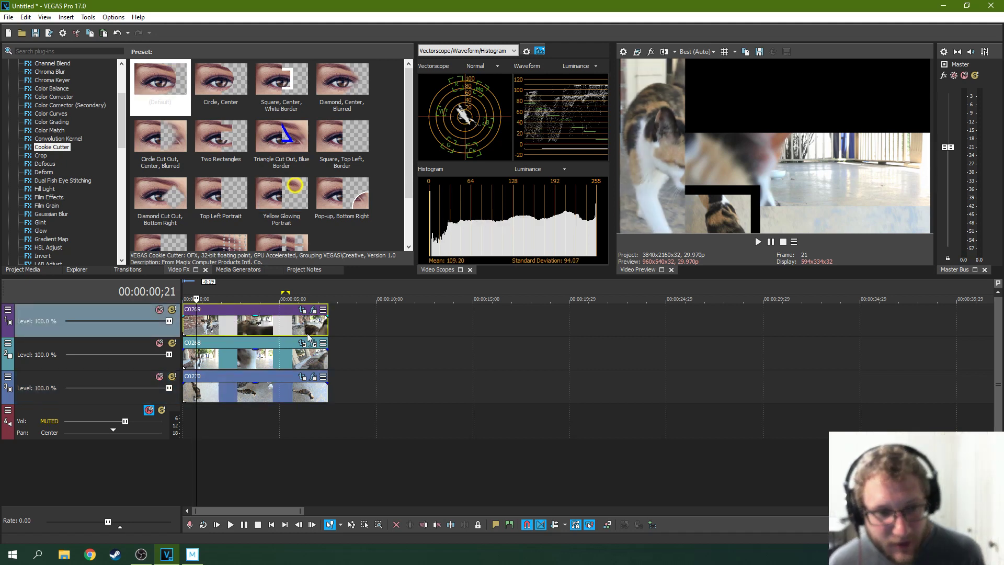
left_click_drag(257, 316, 257, 324)
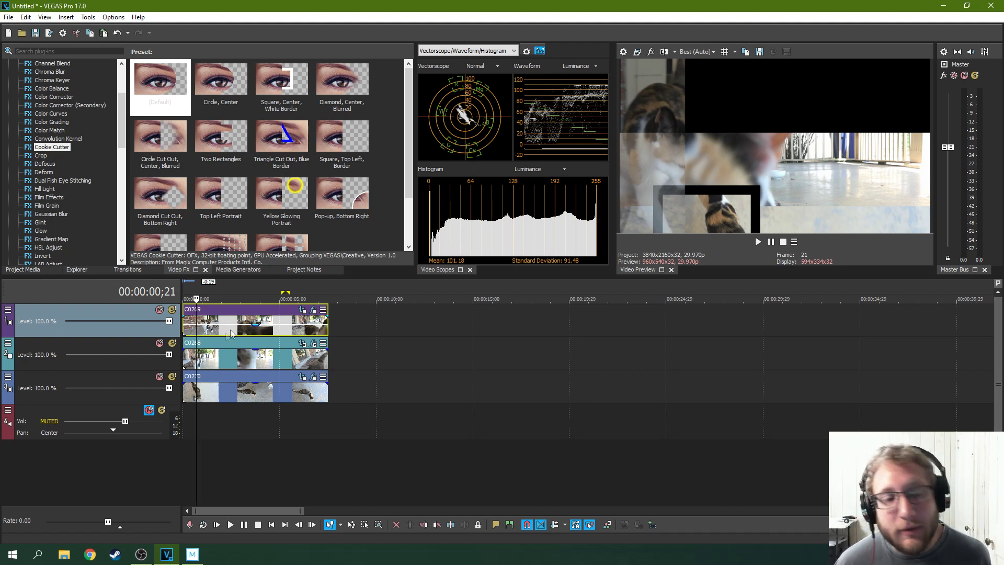
left_click_drag(255, 328, 253, 307)
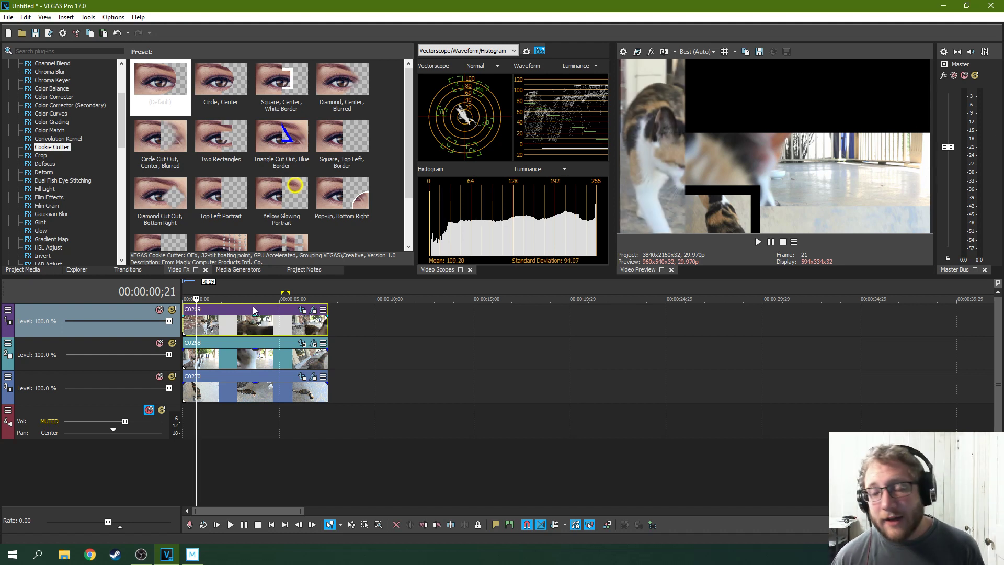